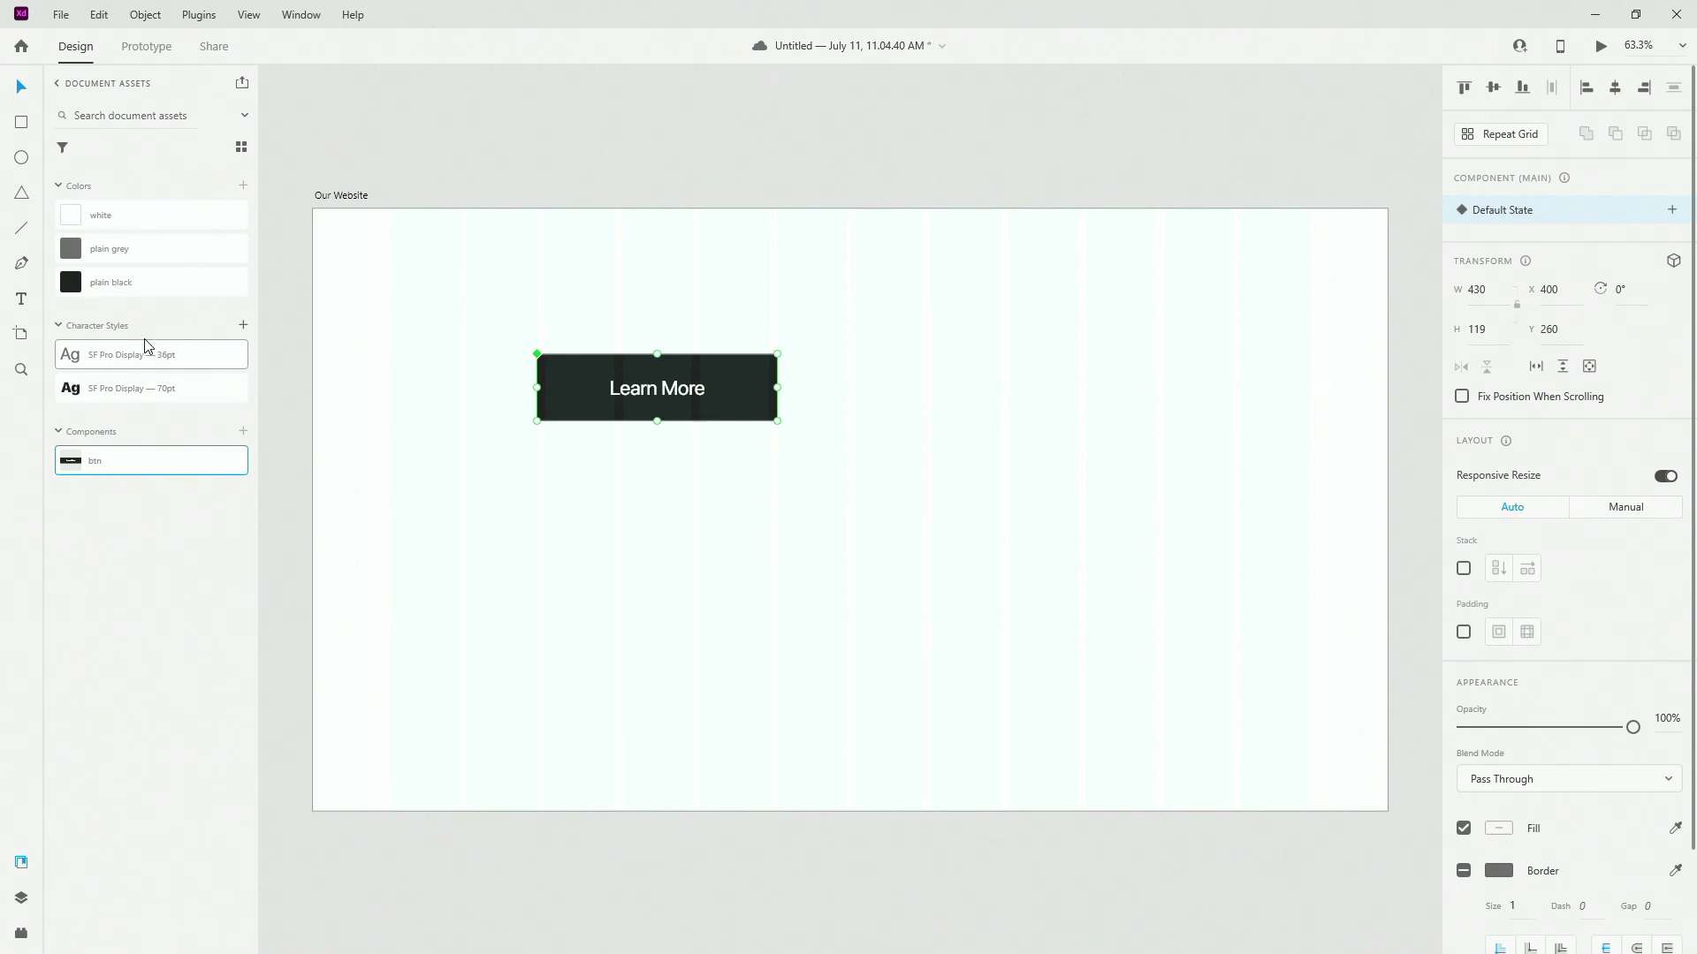
Ungroup the Learn More button component, make it a component again, and save the document.
{"action": "key", "text": "ctrl+shift+g"}
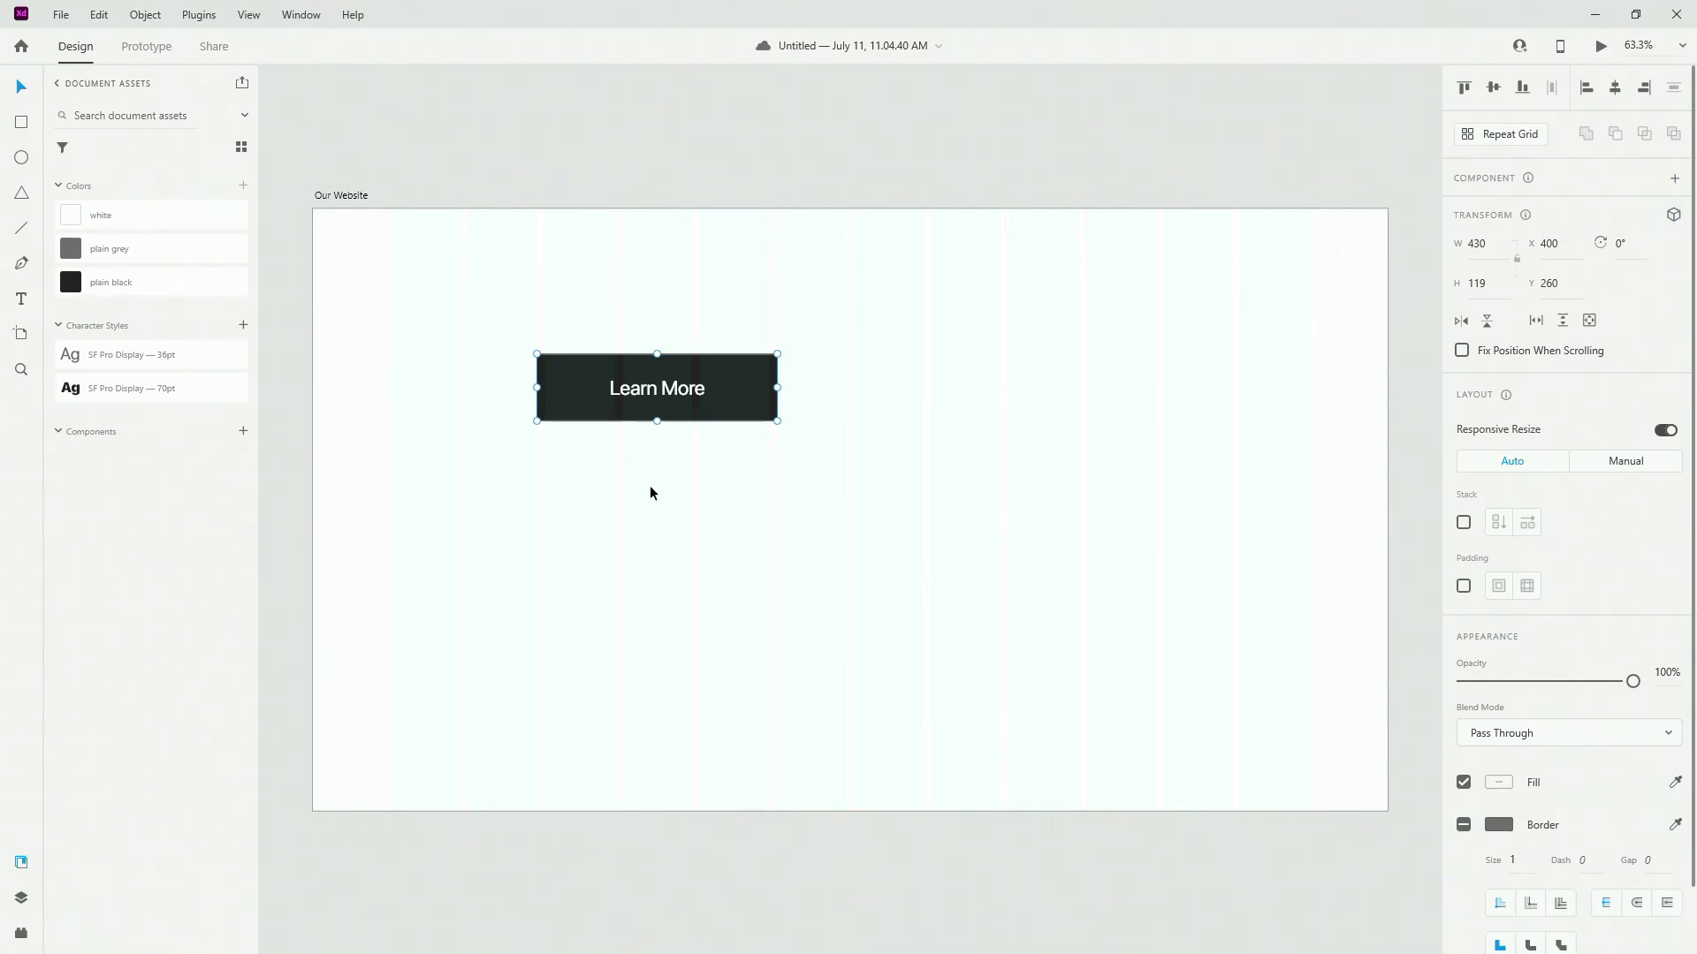
{"action": "key", "text": "ctrl+k"}
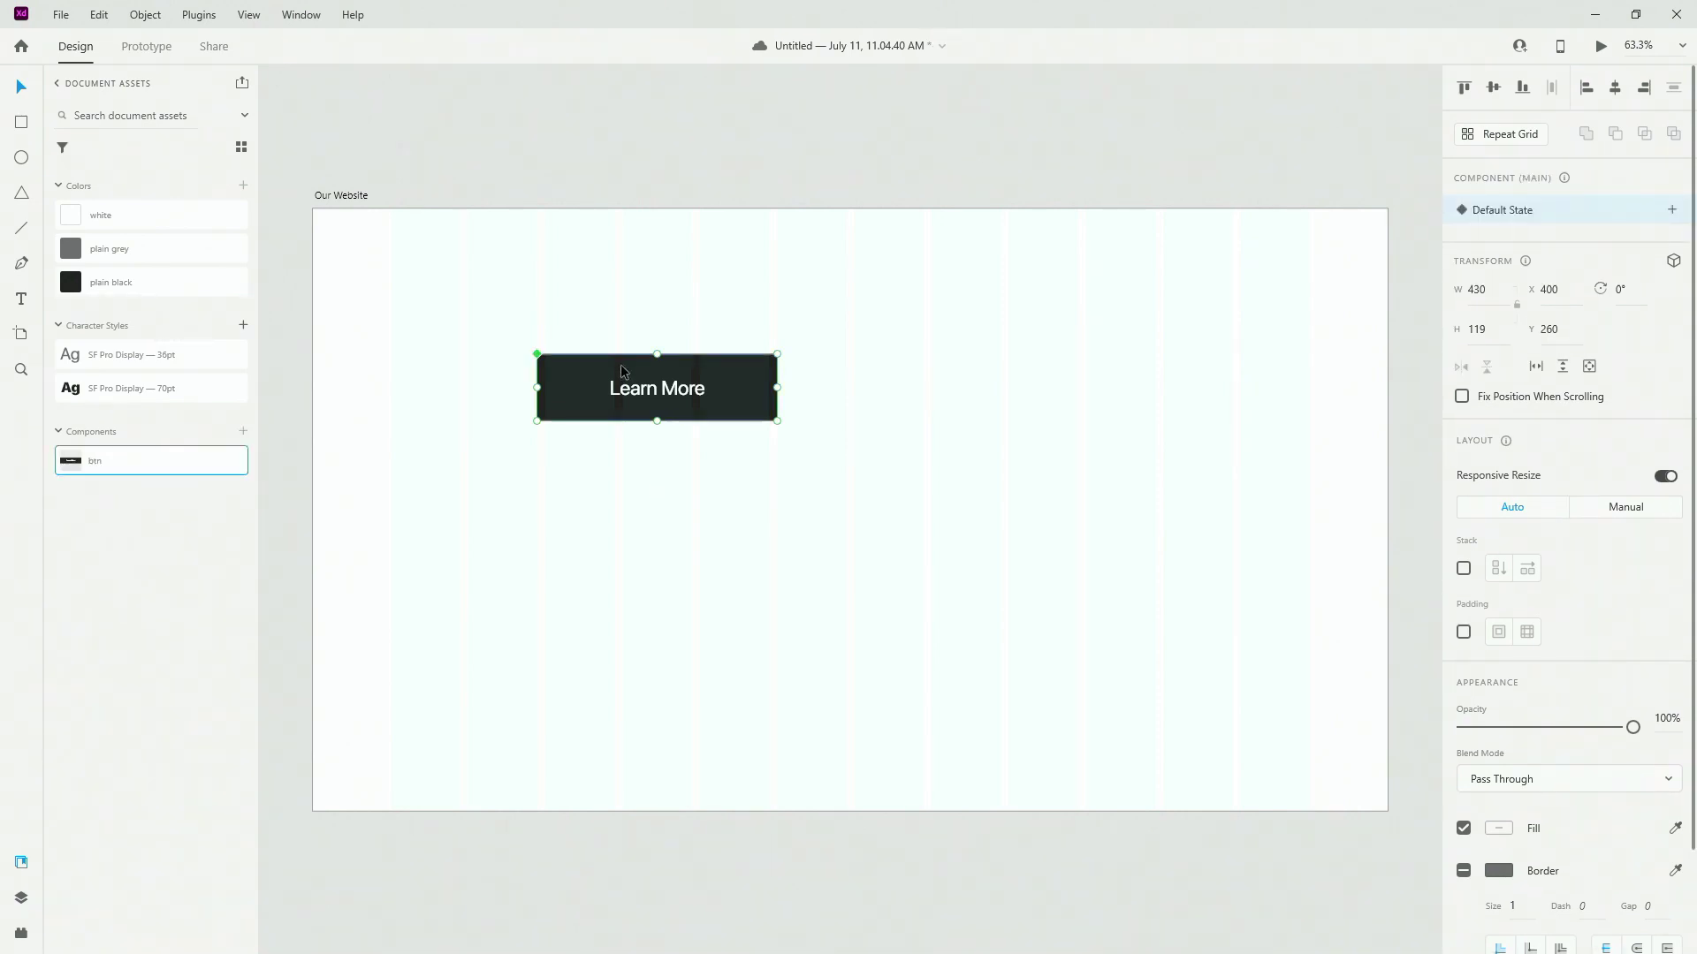
{"action": "key", "text": "ctrl+3"}
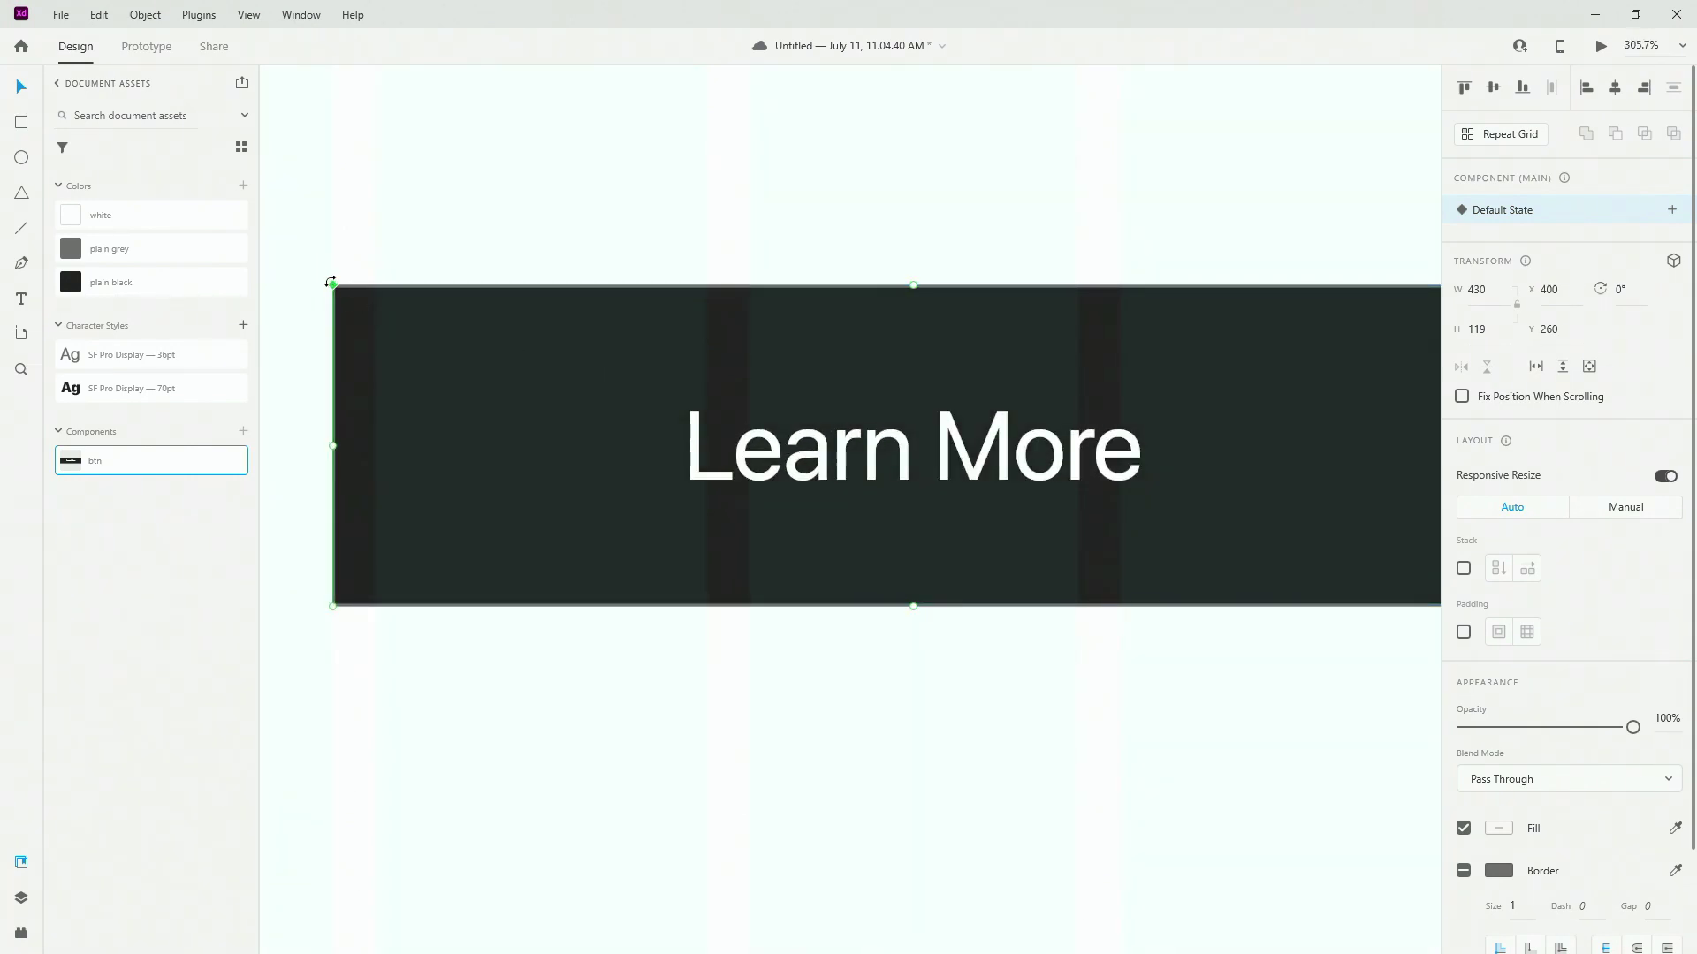
{"action": "scroll", "coordinate": [607, 235], "scroll_direction": "down", "scroll_amount": 3}
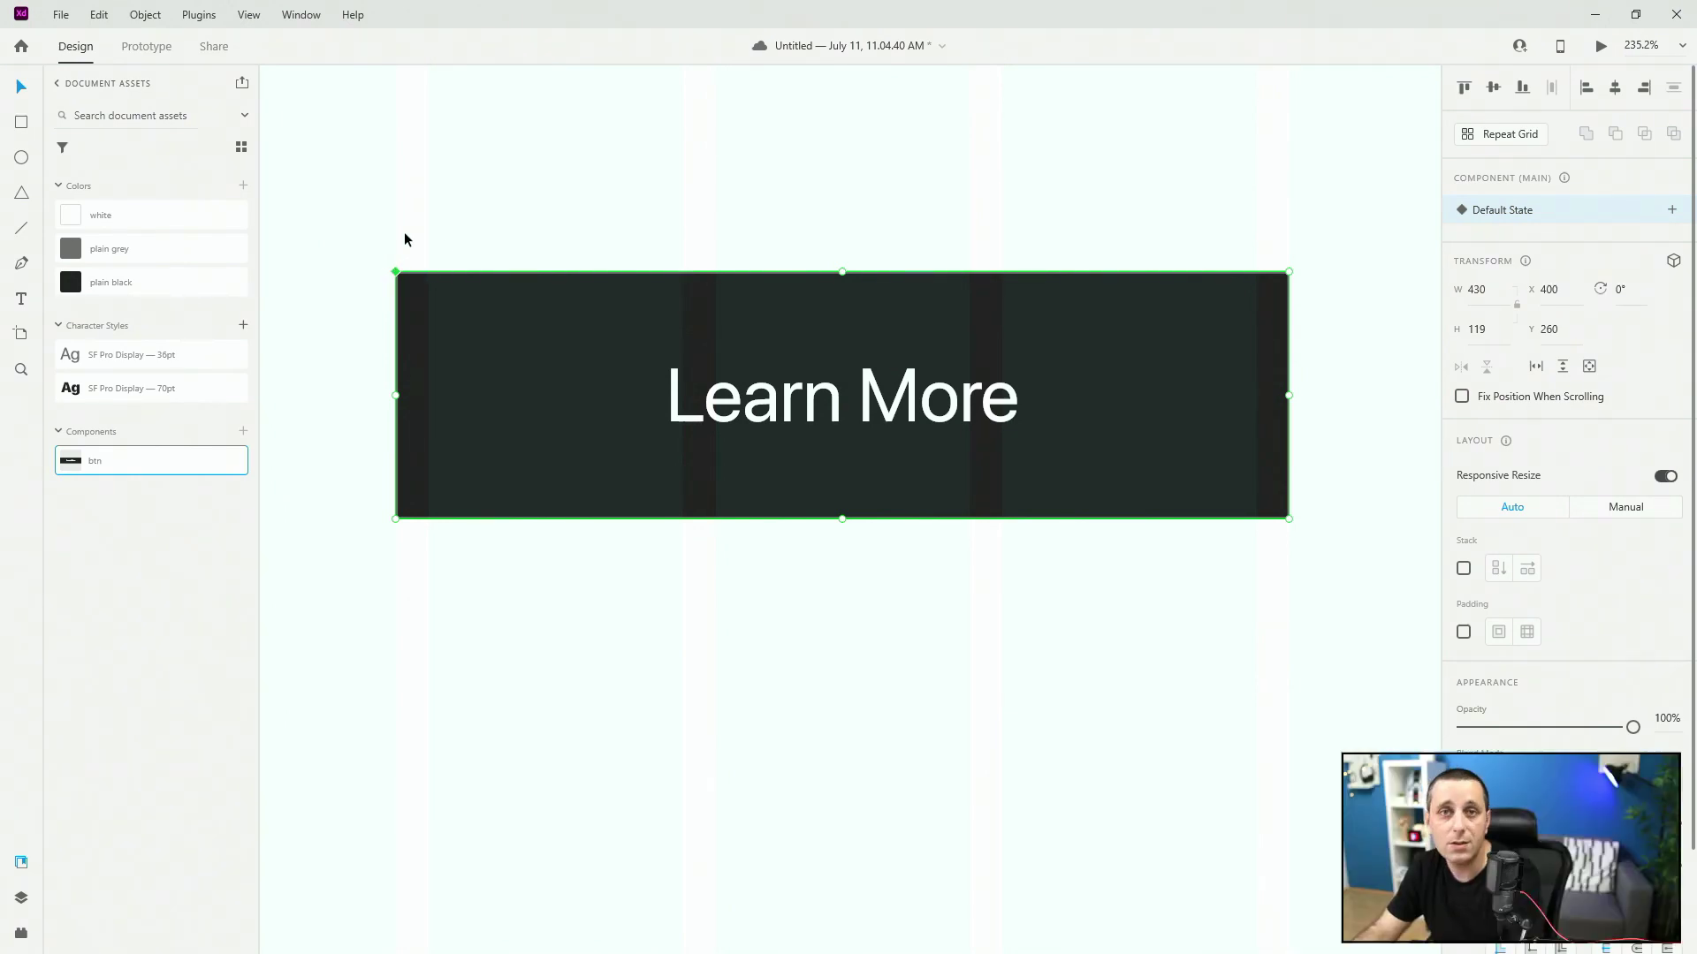
{"action": "key", "text": "ctrl+s"}
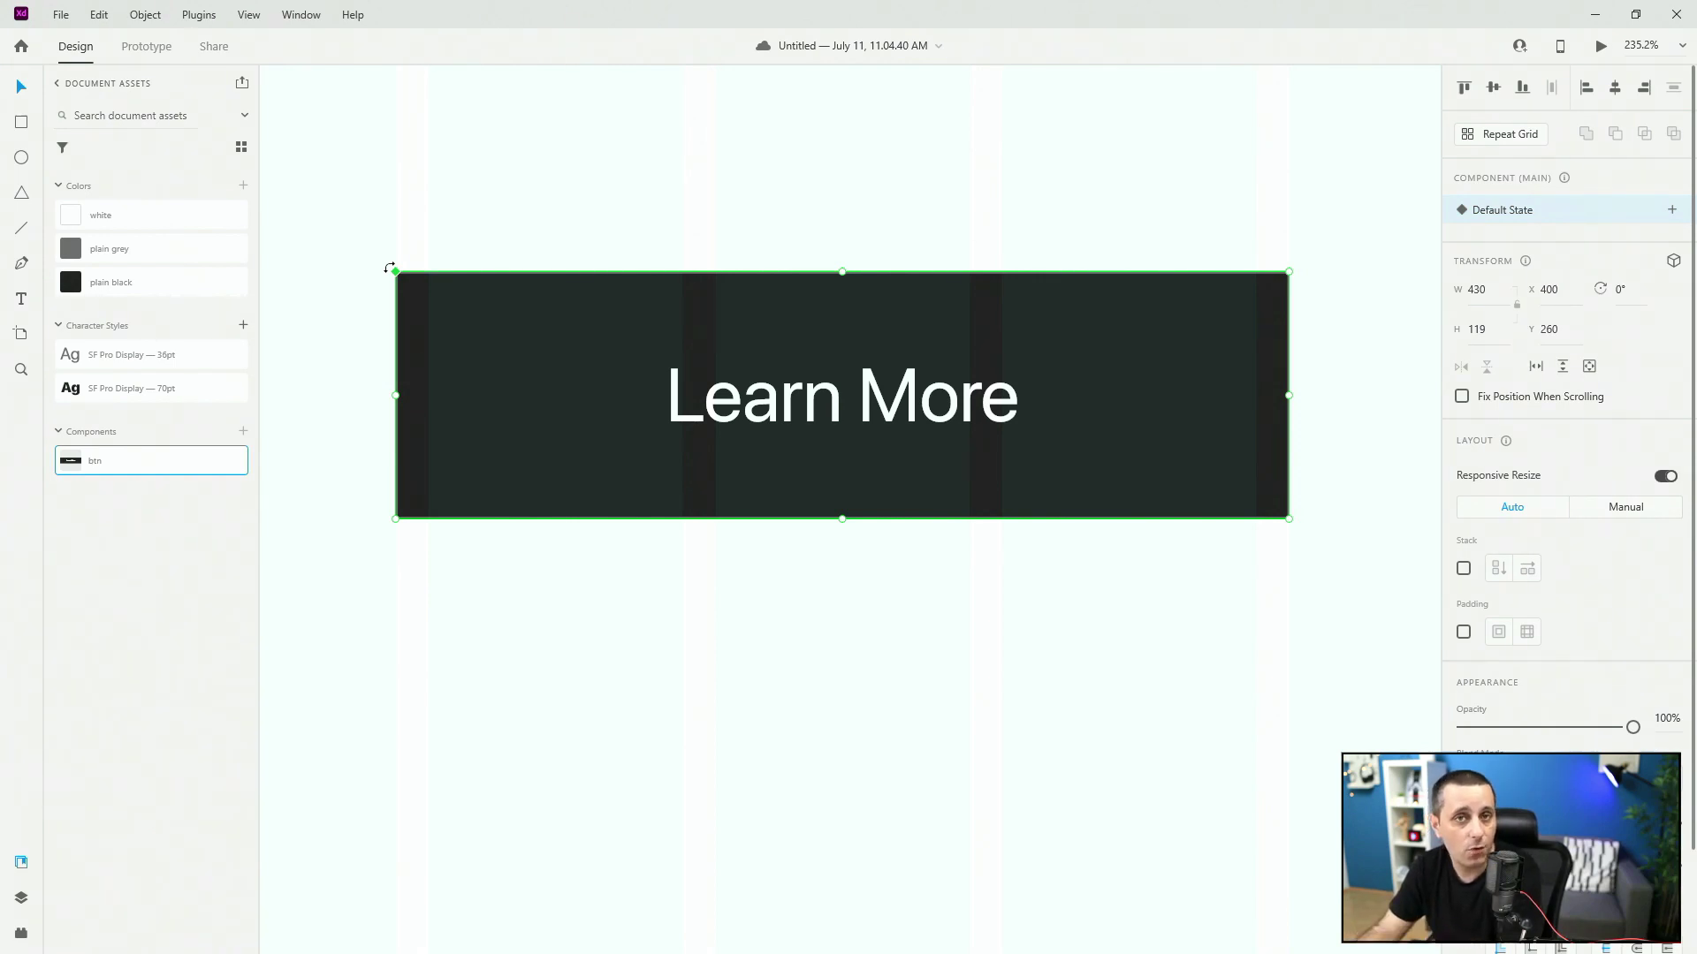
Duplicate the Learn More button directly below the original and compare the main component with its instance.
{"action": "left_click_drag", "start_coordinate": [583, 339], "coordinate": [586, 643], "text": "alt"}
{"action": "left_click", "coordinate": [496, 318]}
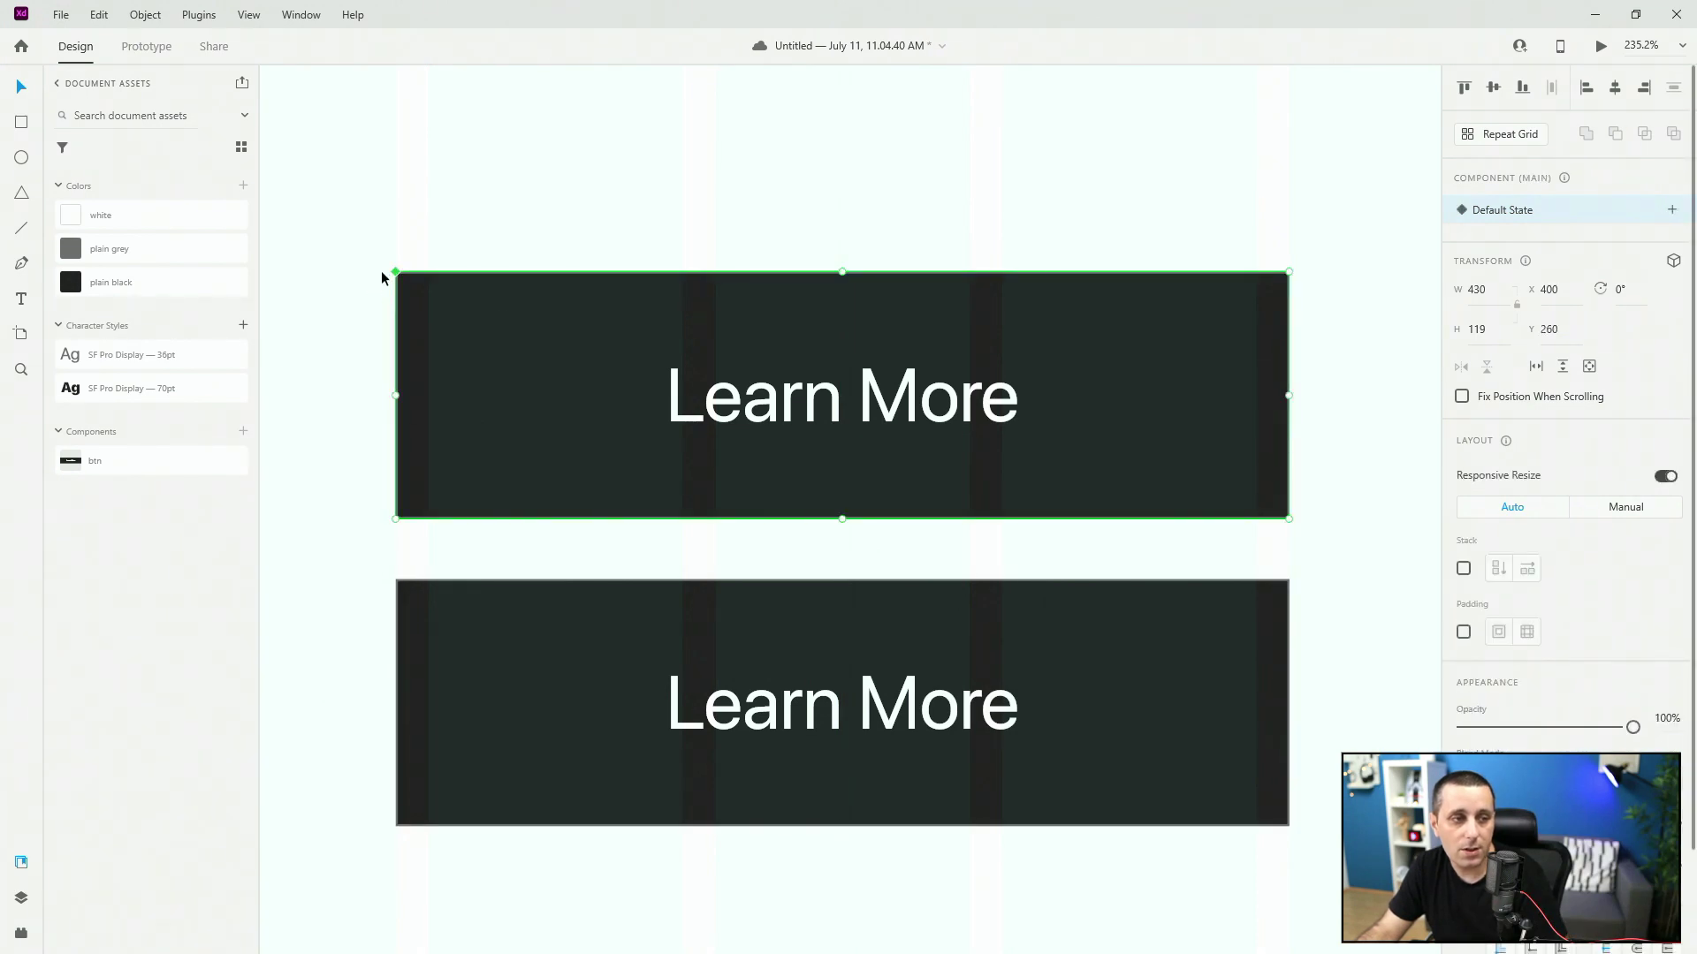
{"action": "left_click", "coordinate": [486, 650]}
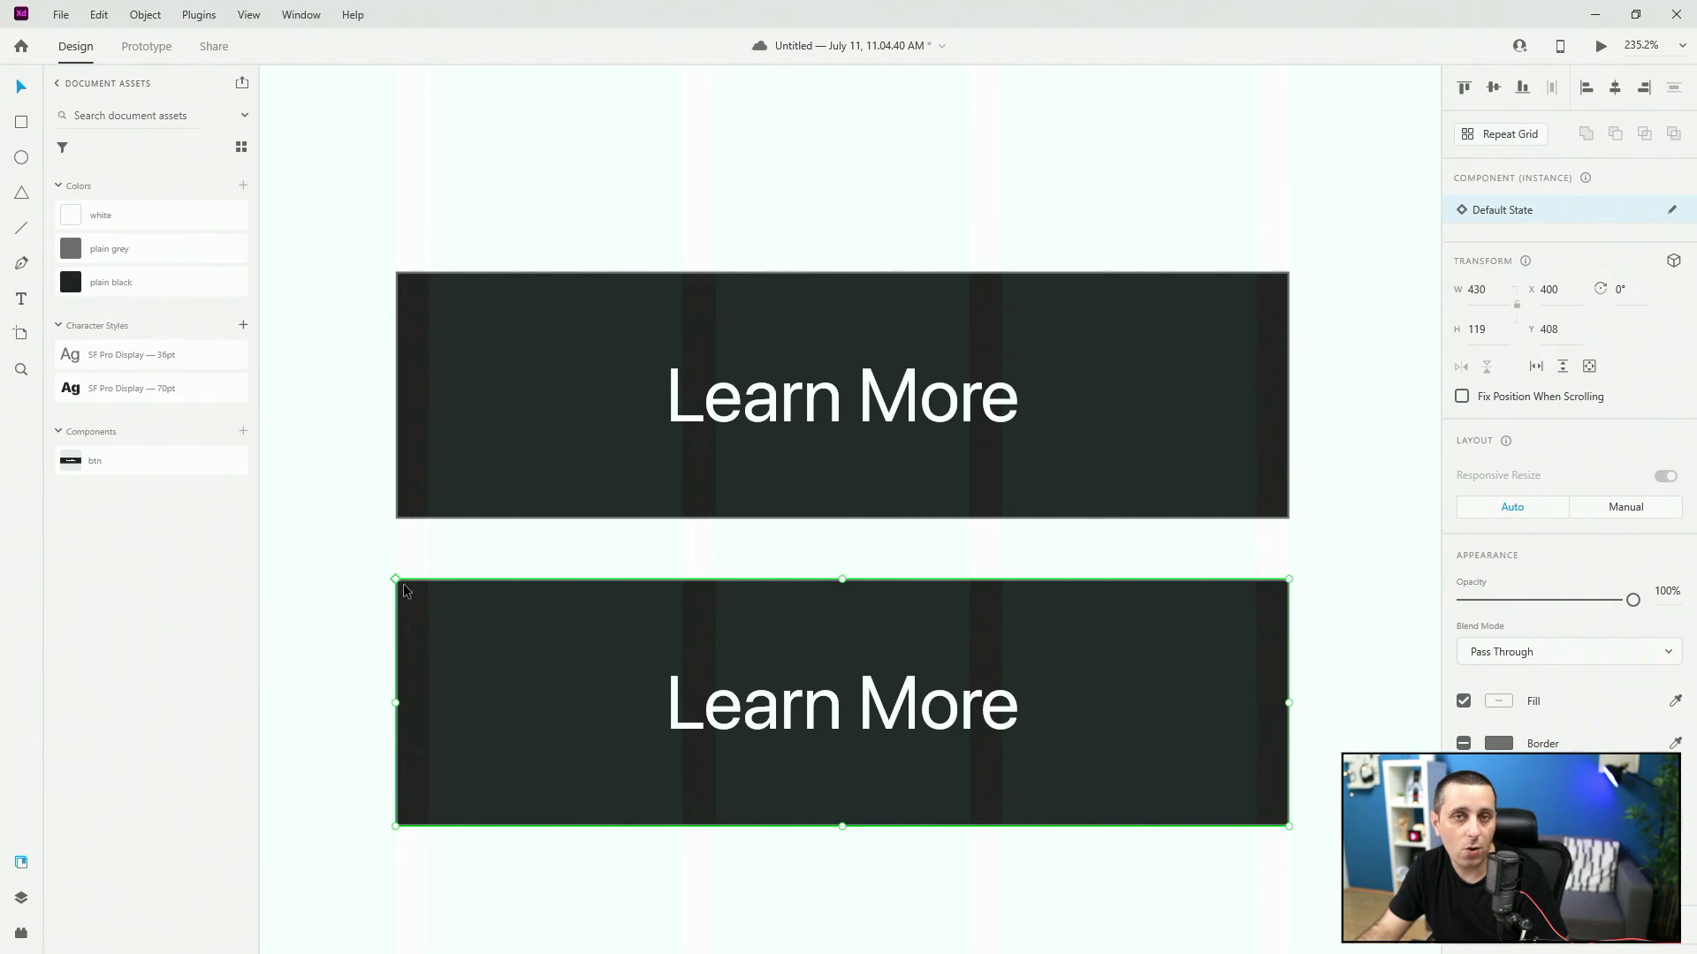
{"action": "scroll", "coordinate": [557, 489], "scroll_direction": "down", "scroll_amount": 1}
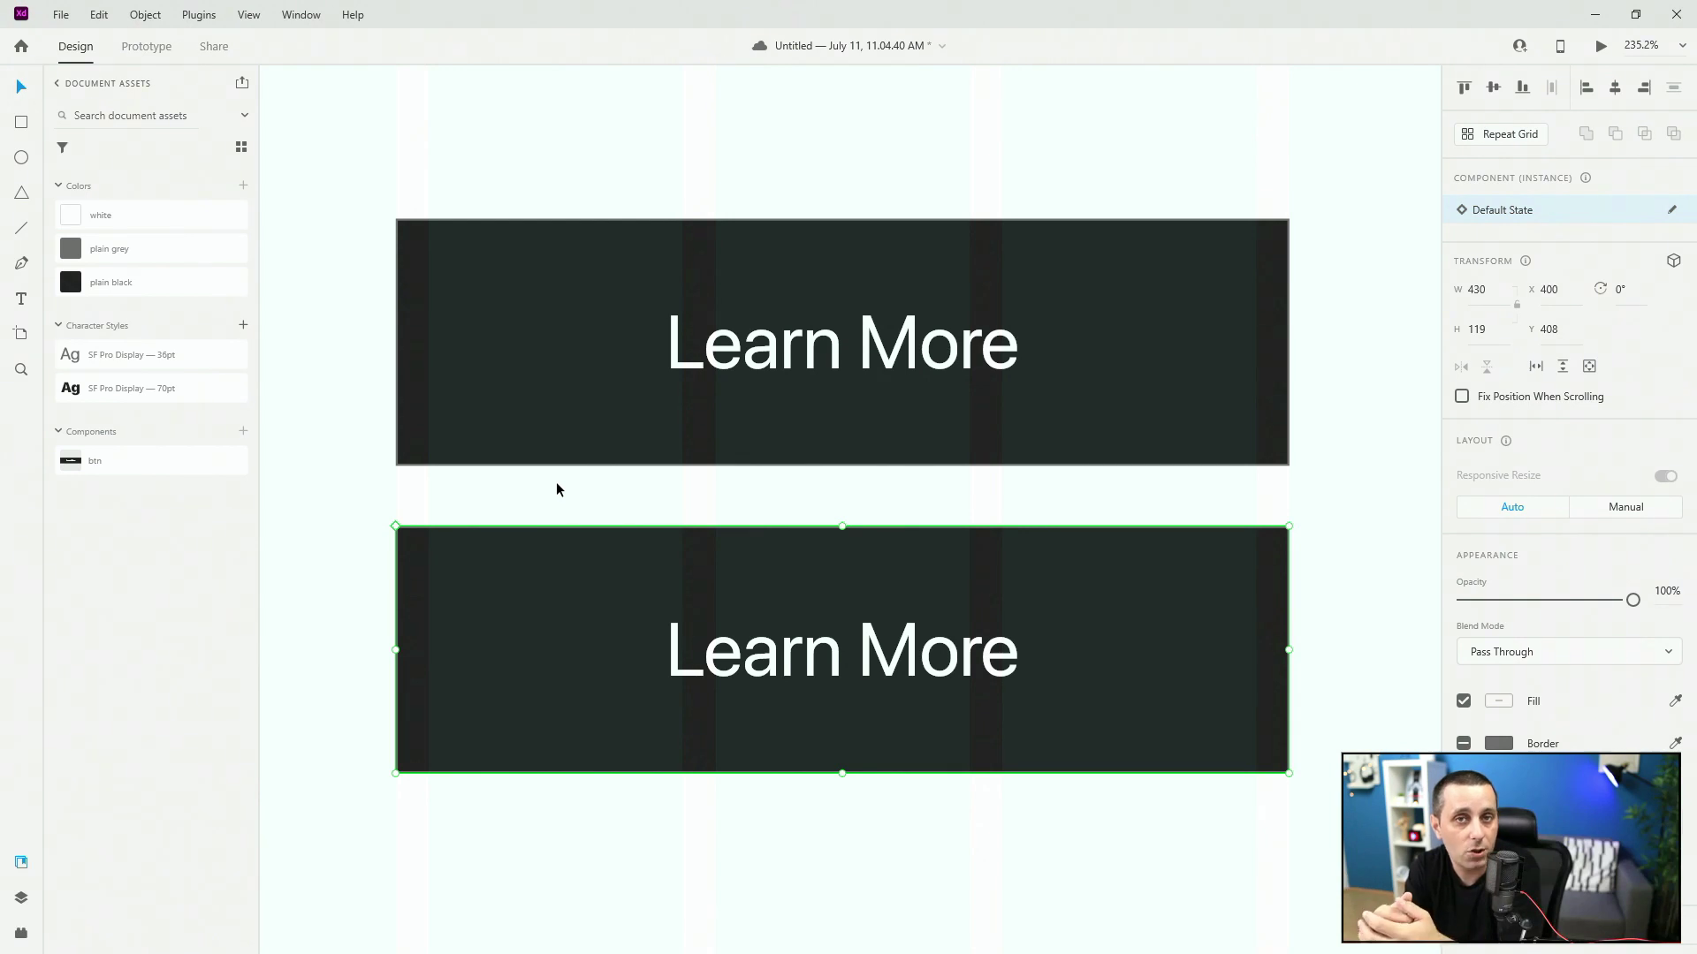
{"action": "left_click", "coordinate": [580, 402]}
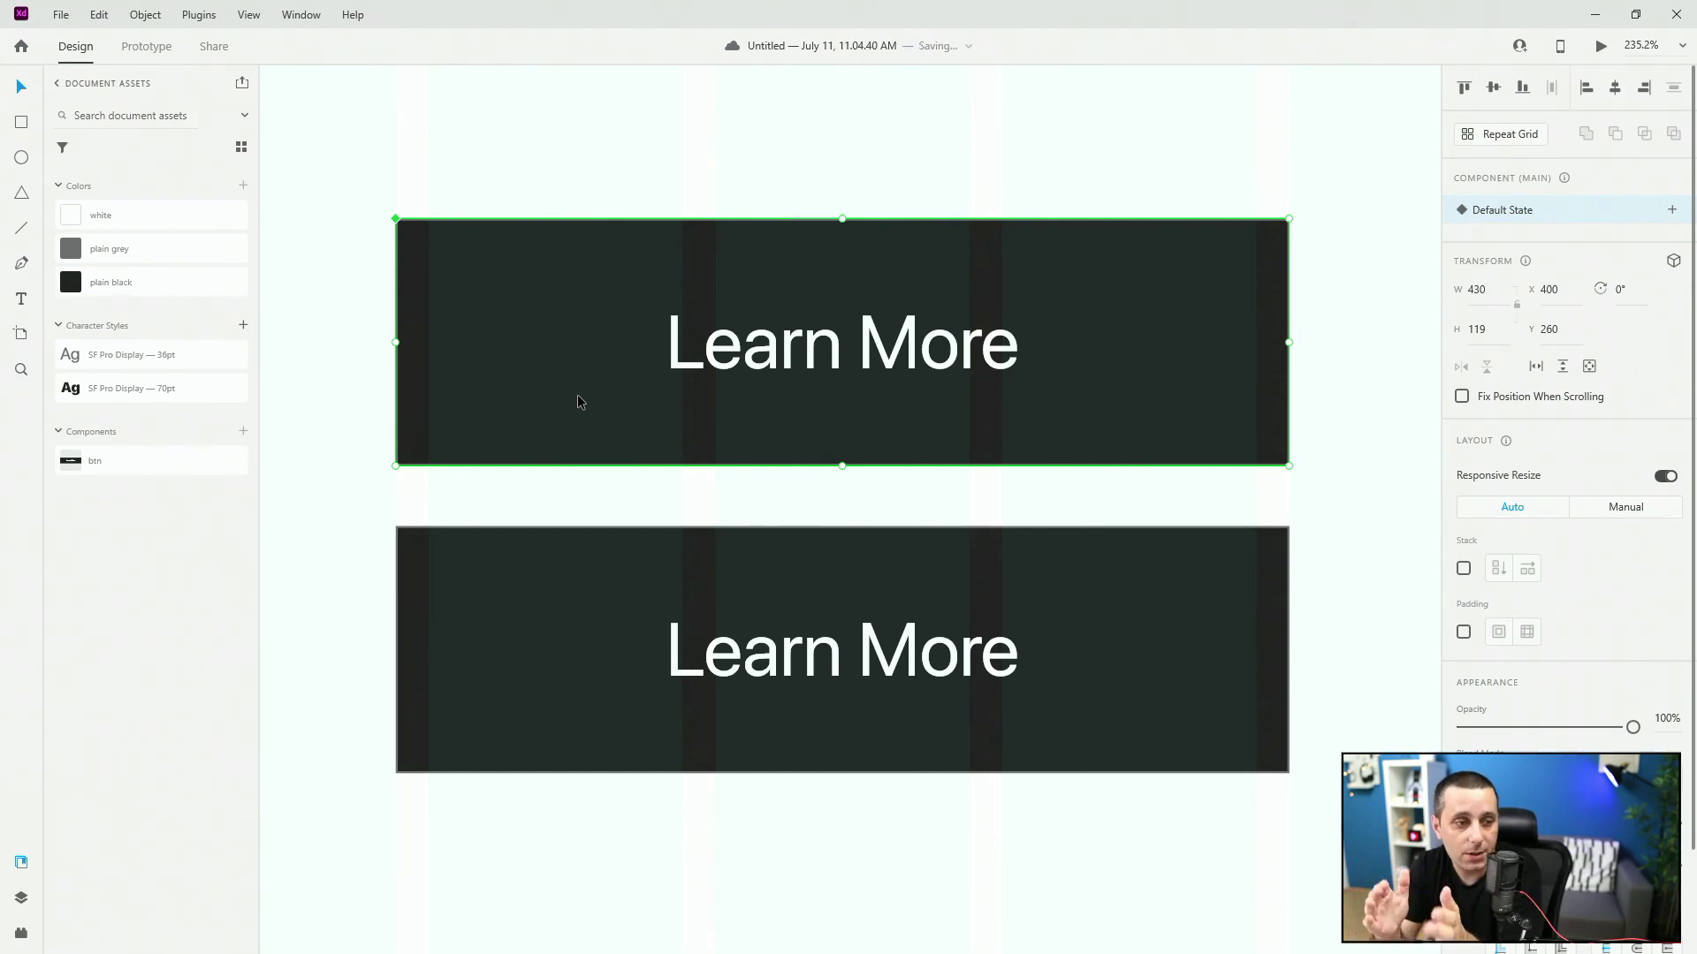
{"action": "left_click", "coordinate": [633, 594]}
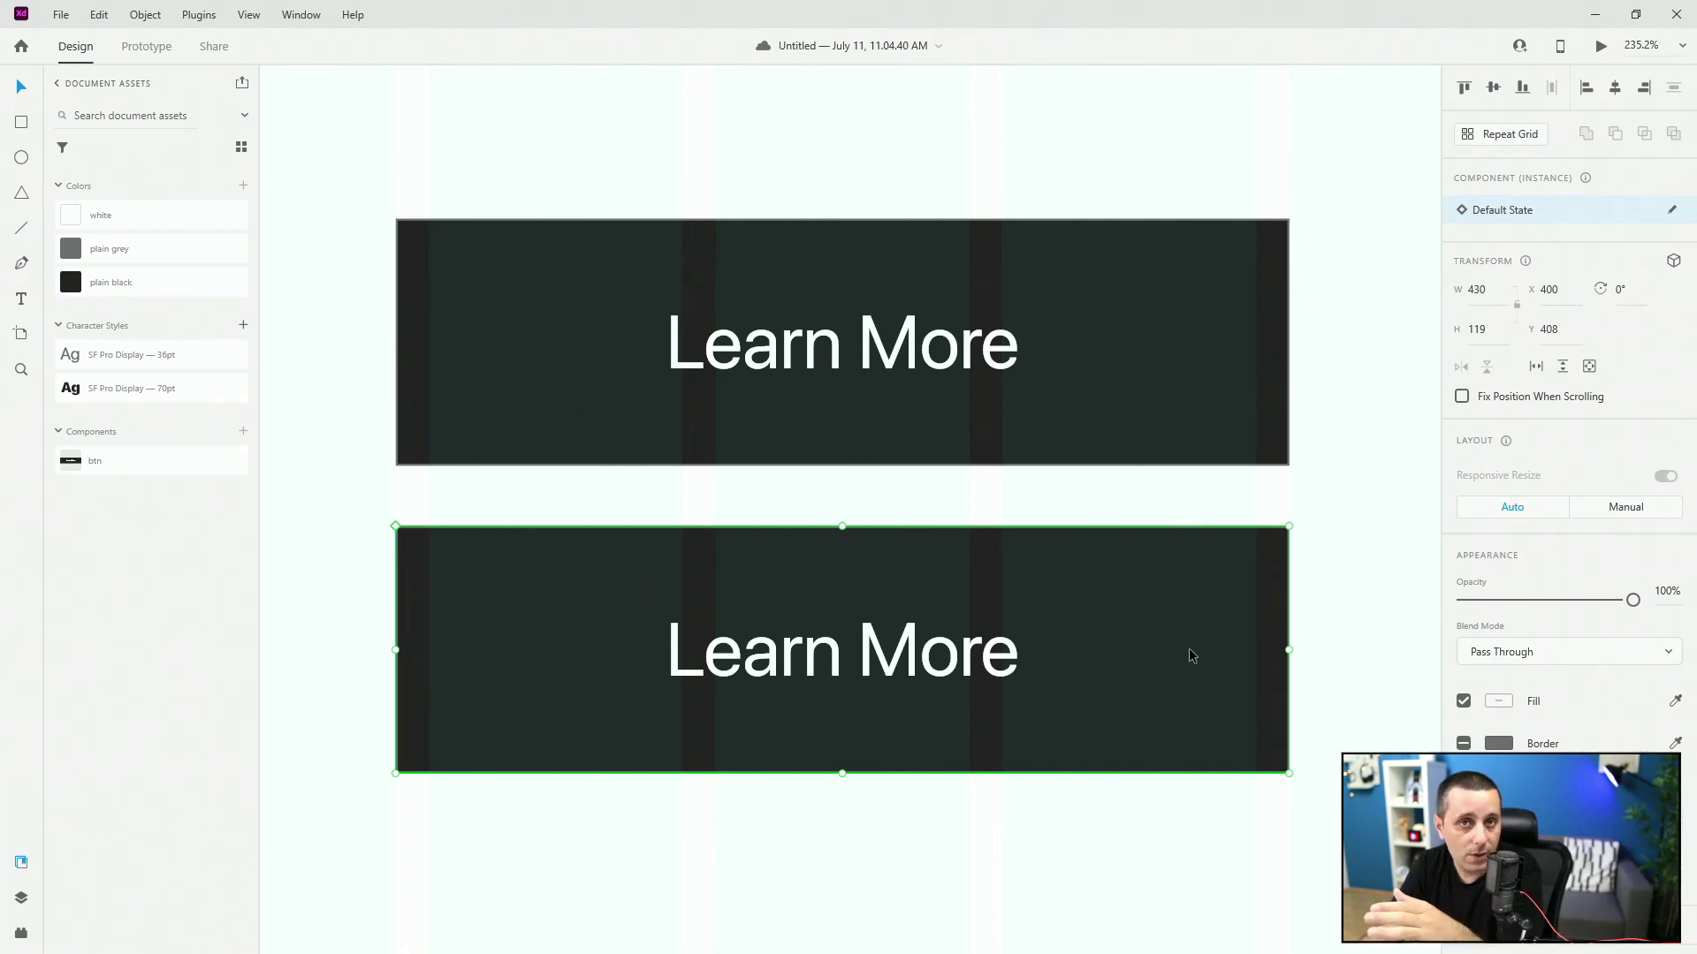
Change the main button component's label to "Learn More Now" and save the document.
{"action": "left_click", "coordinate": [1200, 378]}
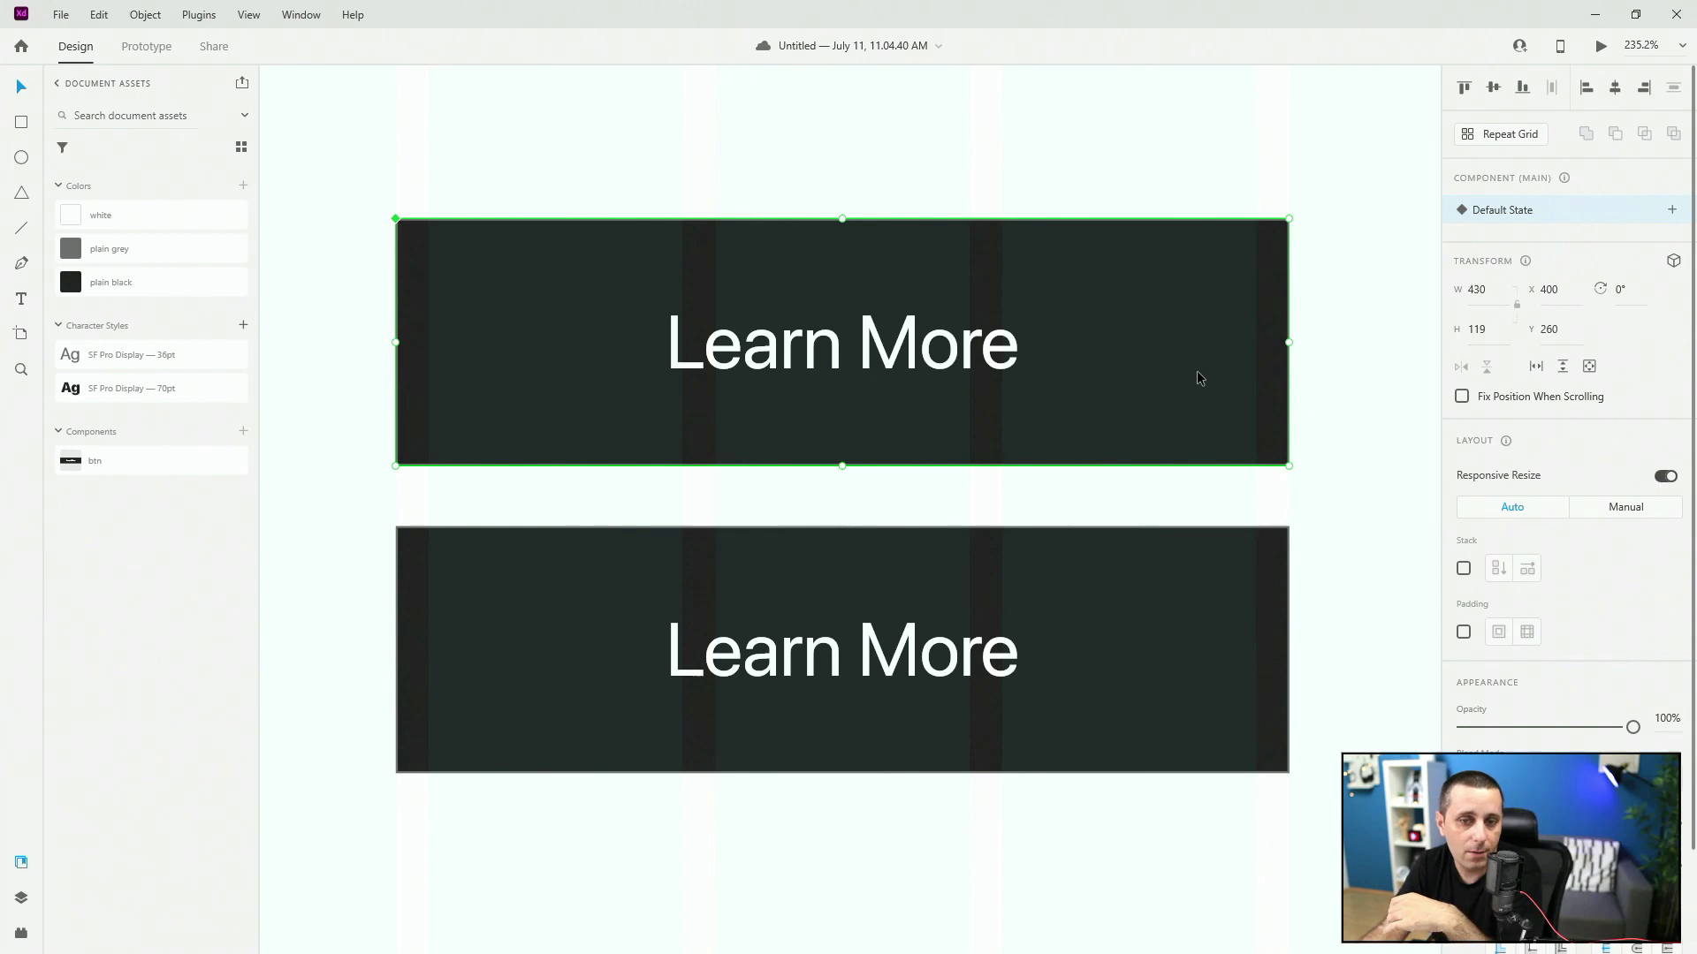
{"action": "double_click", "coordinate": [1004, 363]}
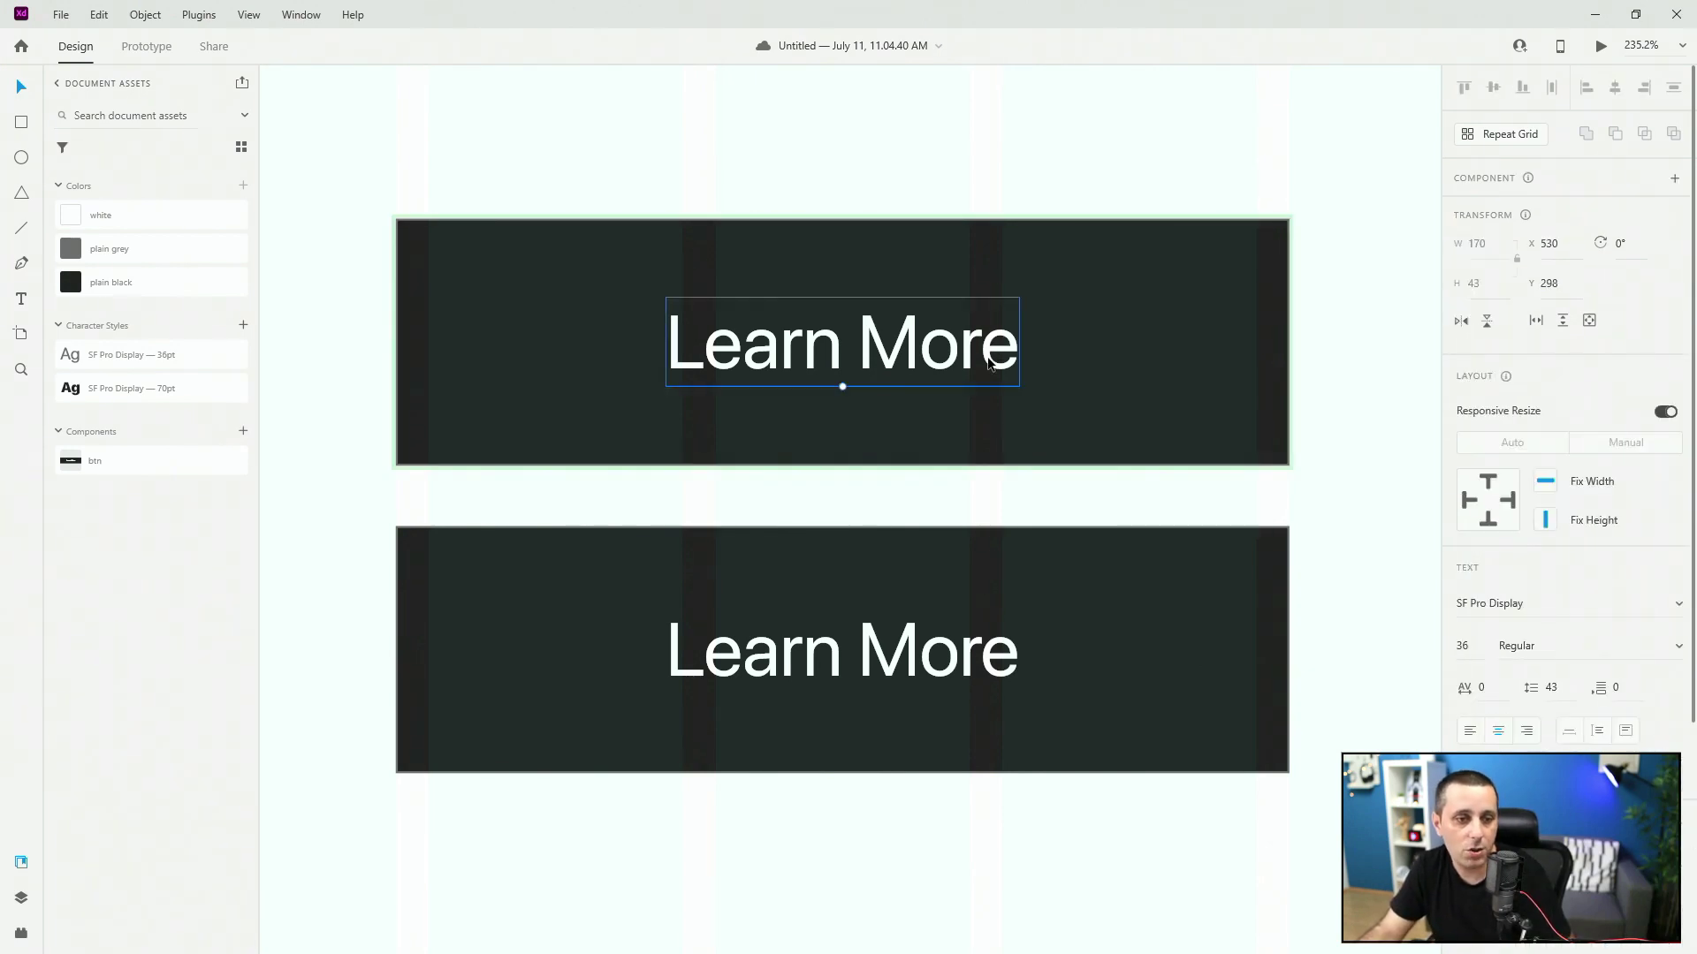
{"action": "double_click", "coordinate": [1004, 362]}
{"action": "key", "text": "Right"}
{"action": "type", "text": "Now"}
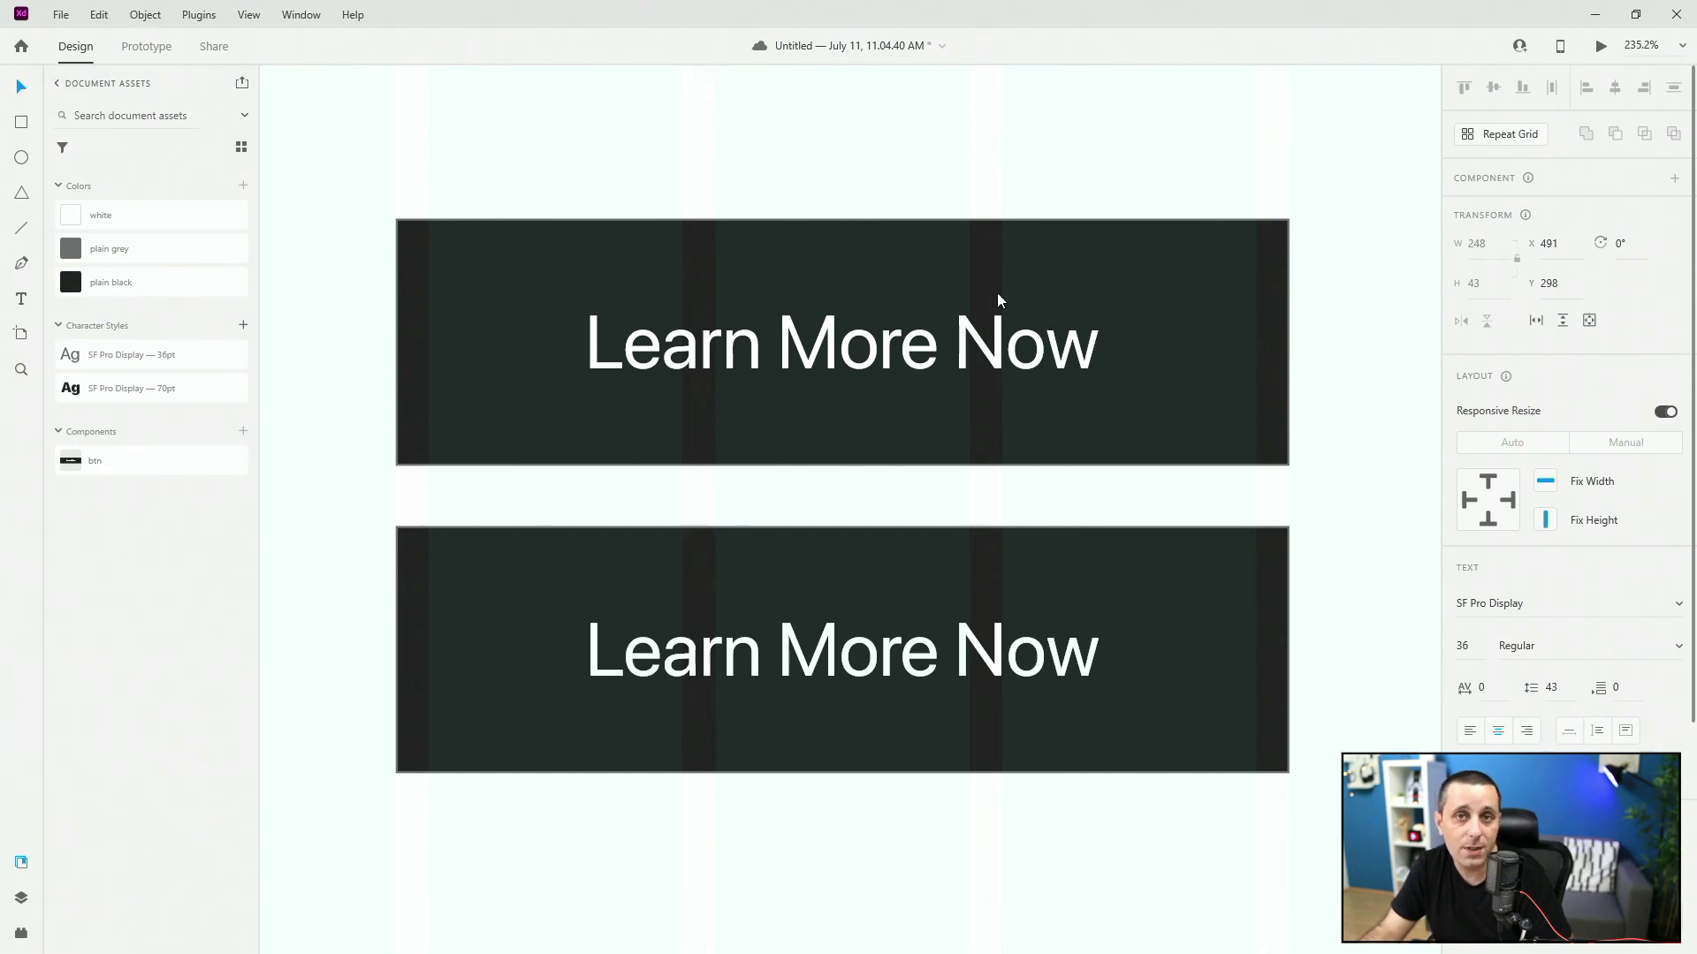
{"action": "key", "text": "ctrl+s"}
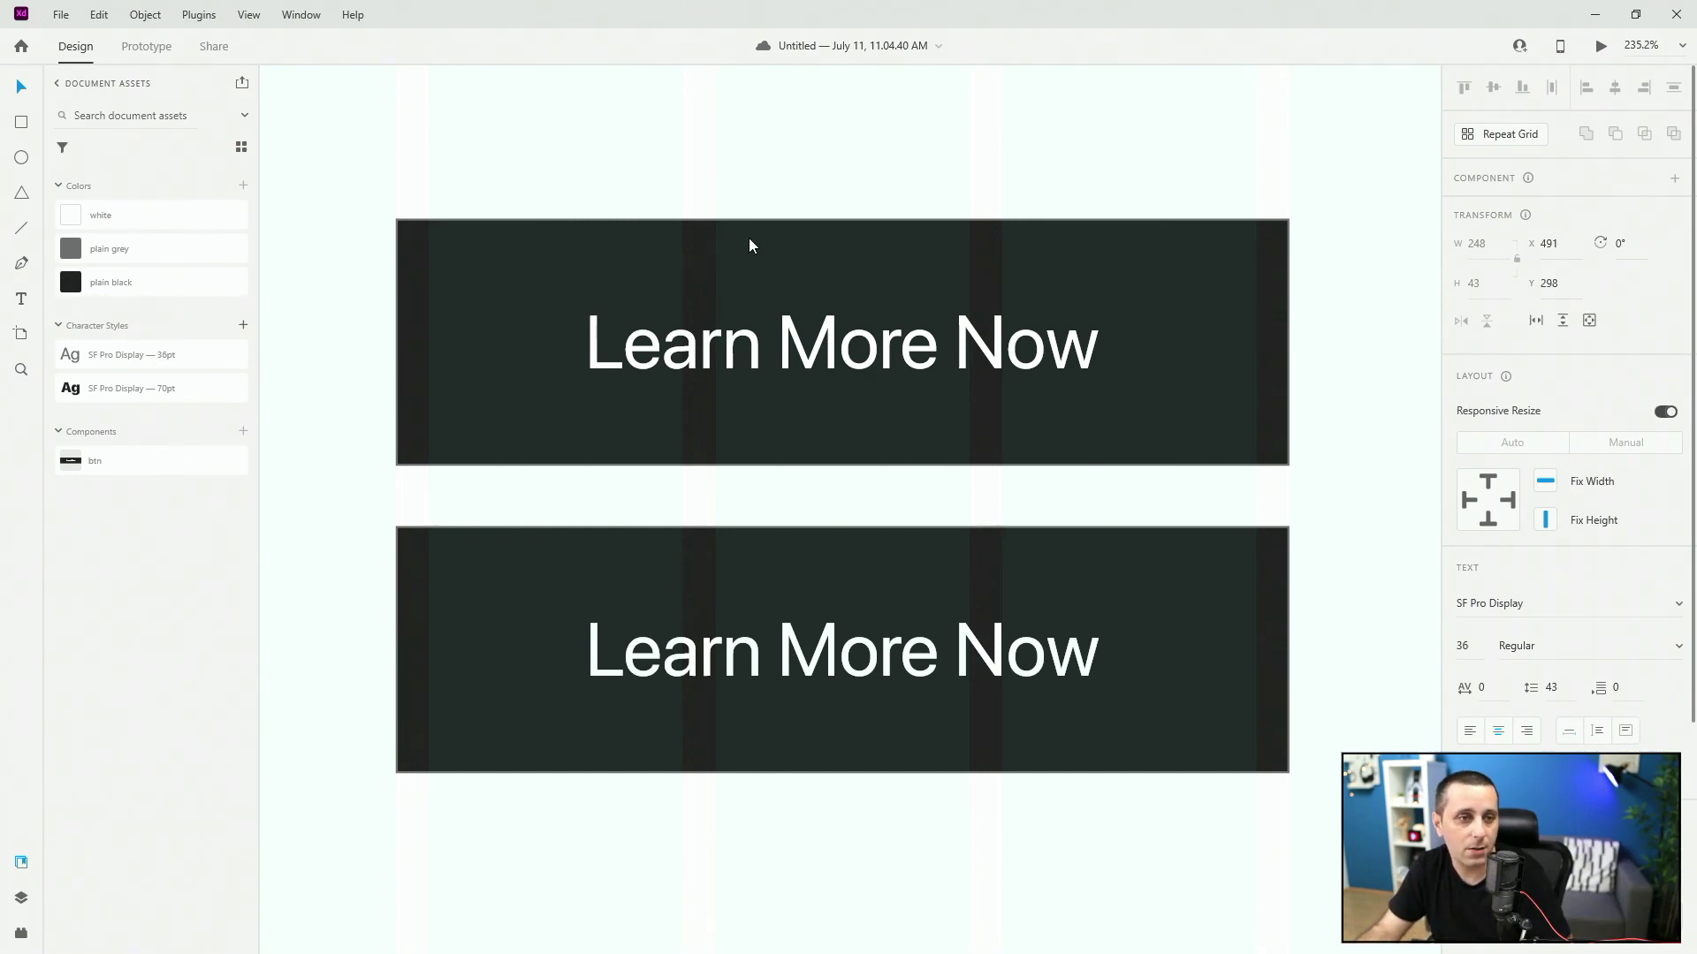
Show the layer list, expand both btn components, and select the main component's background shape.
{"action": "left_click", "coordinate": [21, 897]}
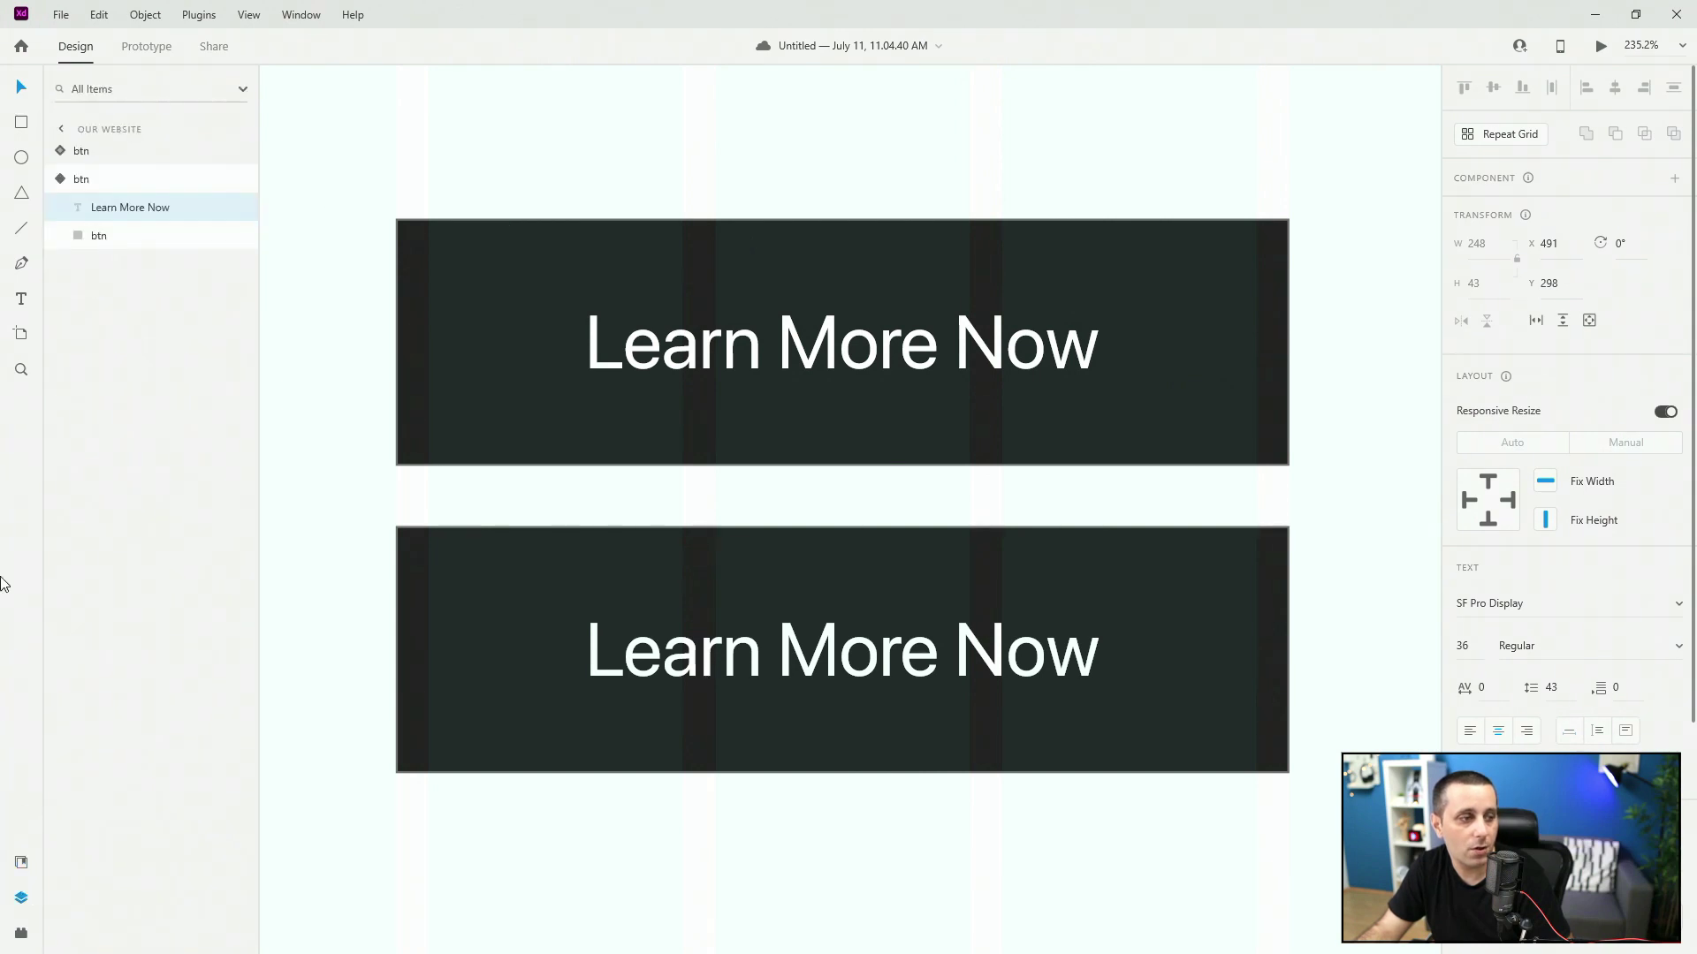
{"action": "left_click", "coordinate": [98, 235]}
{"action": "left_click", "coordinate": [63, 155]}
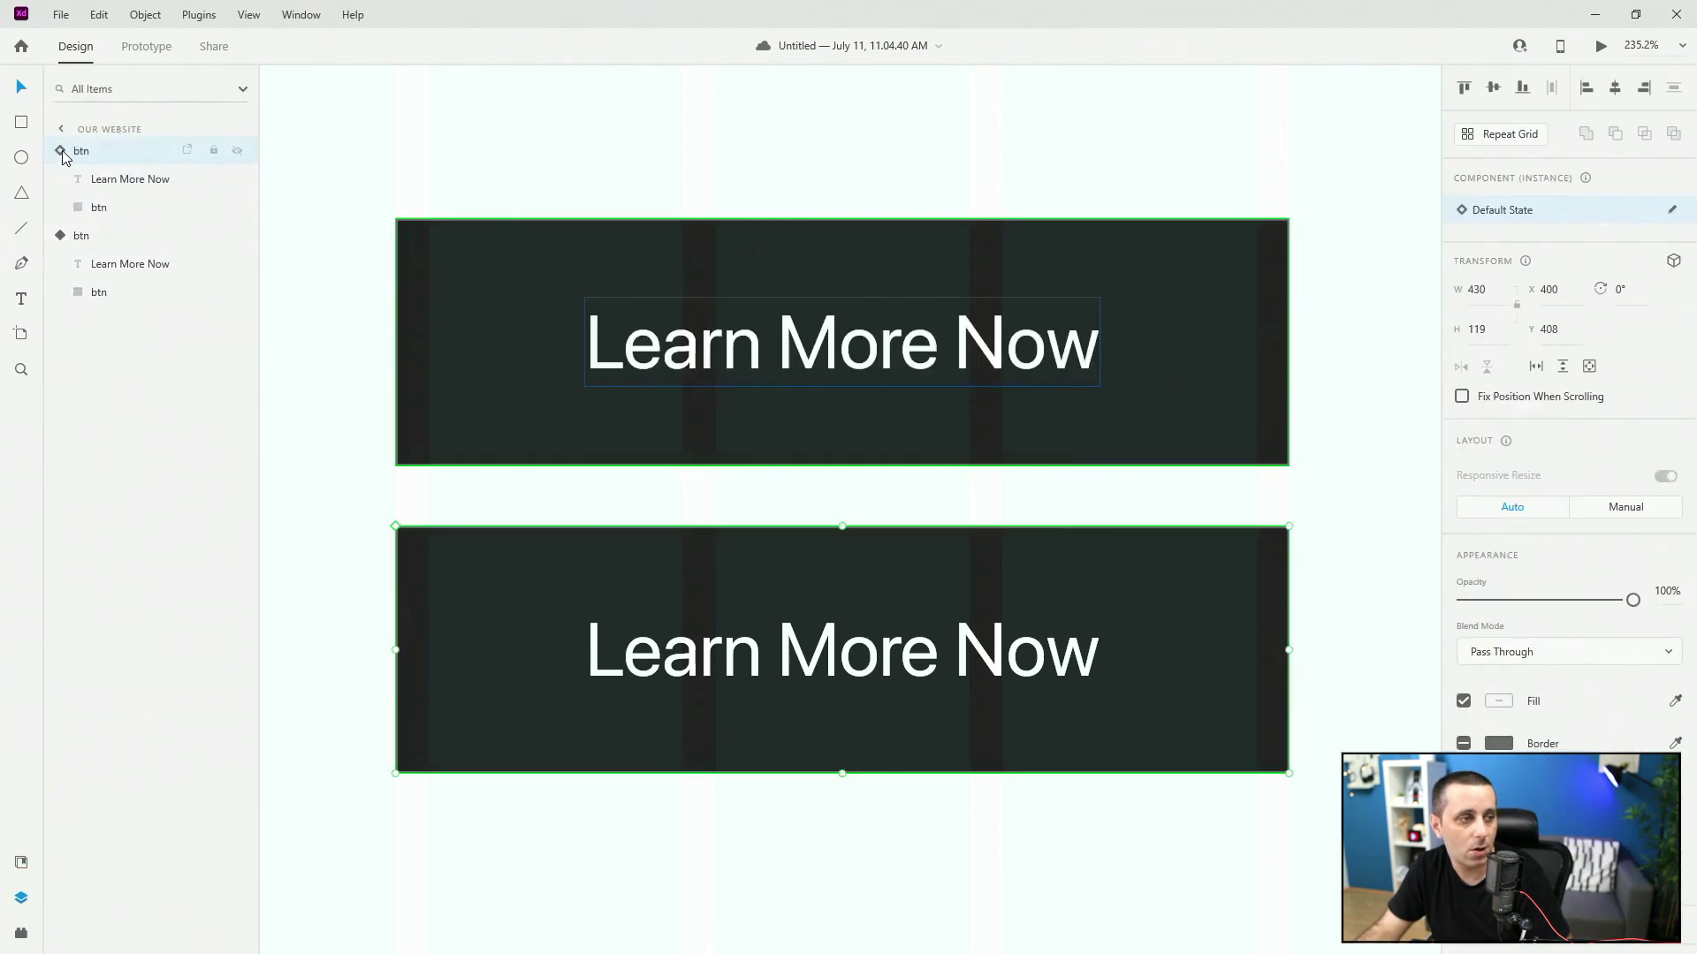
{"action": "left_click", "coordinate": [99, 292]}
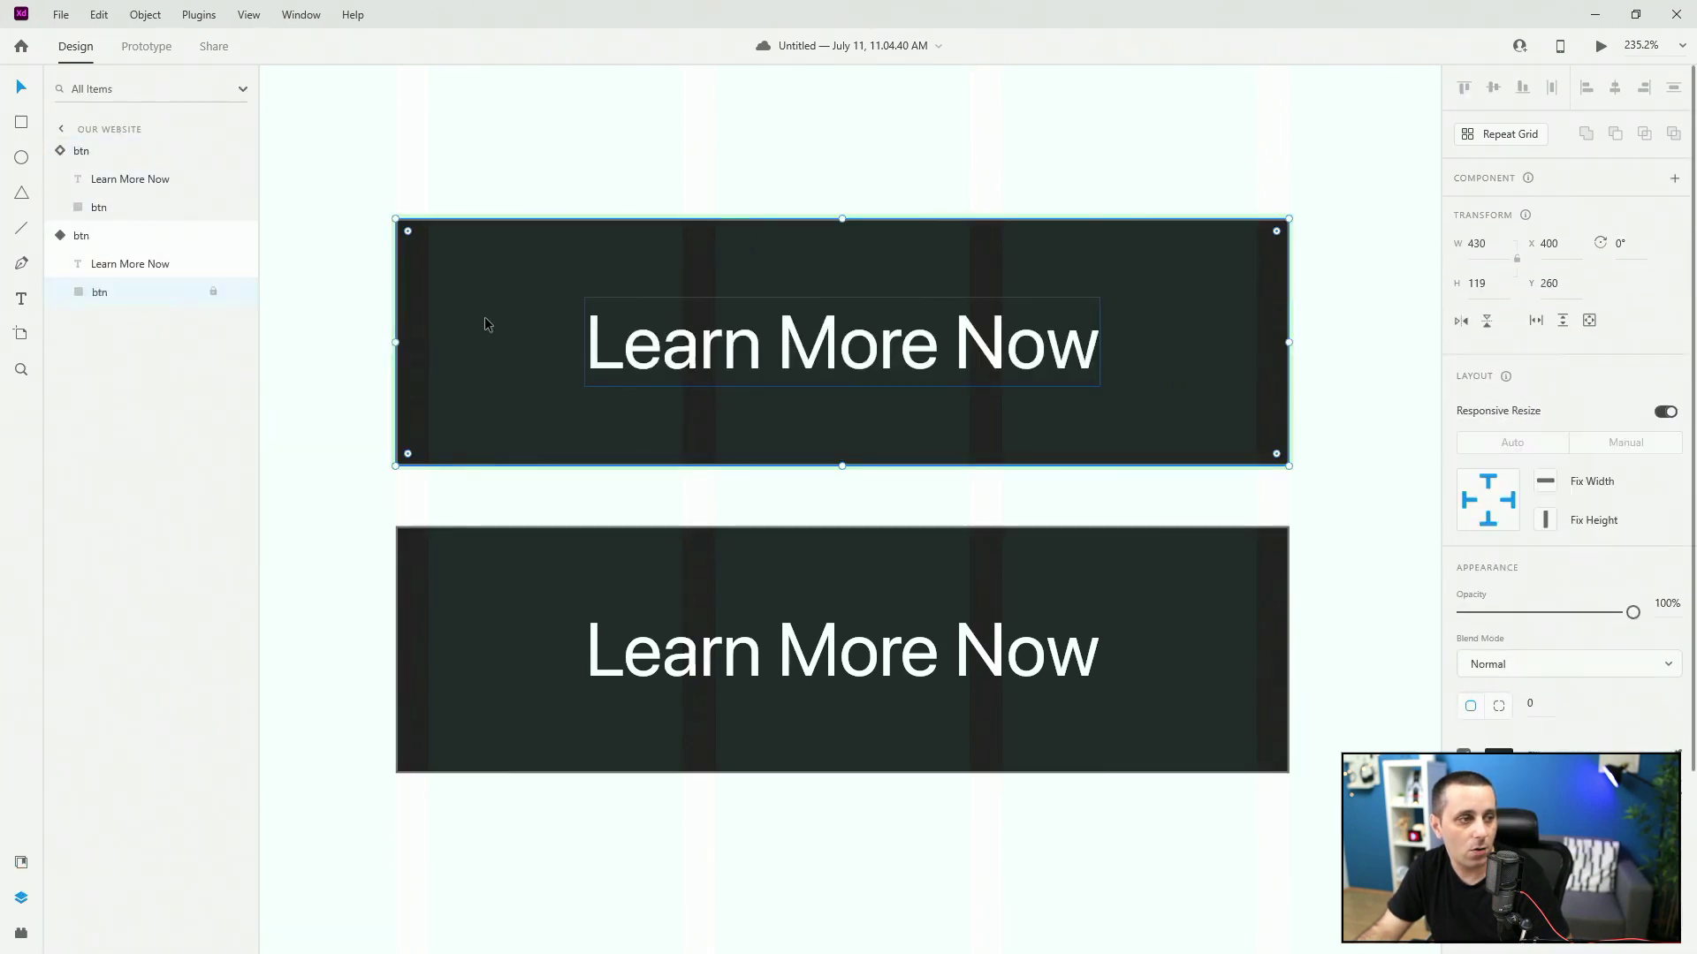
Try rounding the corners of the main button's background shape to a radius of 60 and undo it.
{"action": "double_click", "coordinate": [1188, 330]}
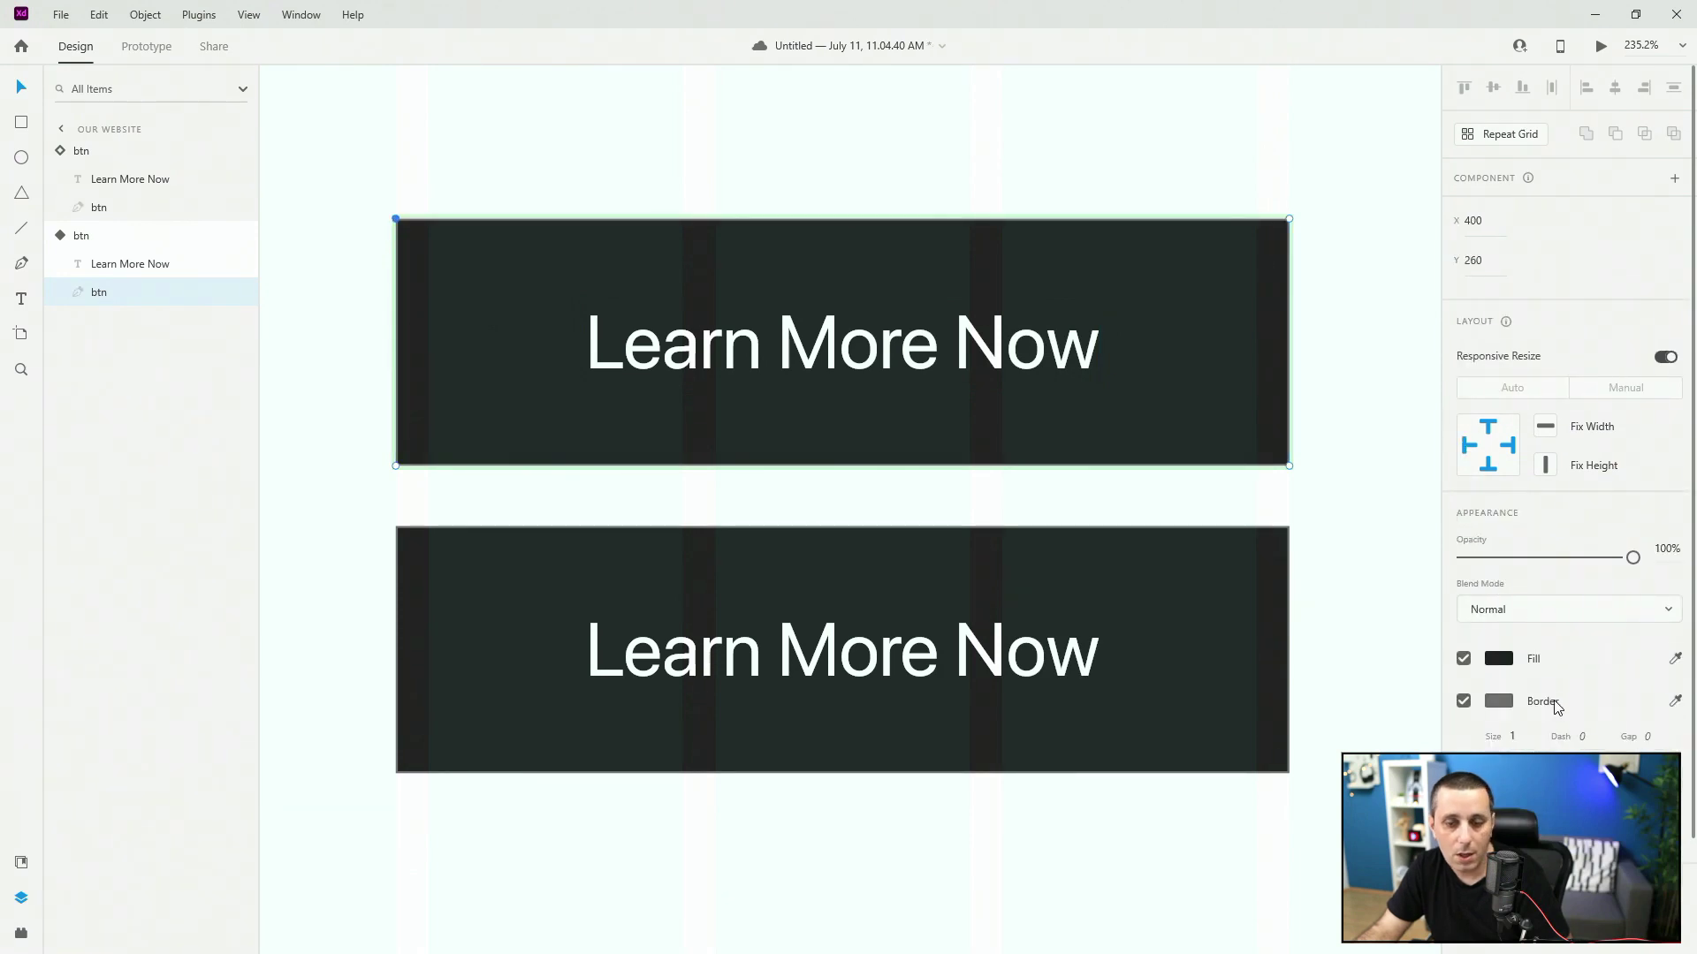
{"action": "scroll", "coordinate": [1524, 738], "scroll_direction": "down", "scroll_amount": 2}
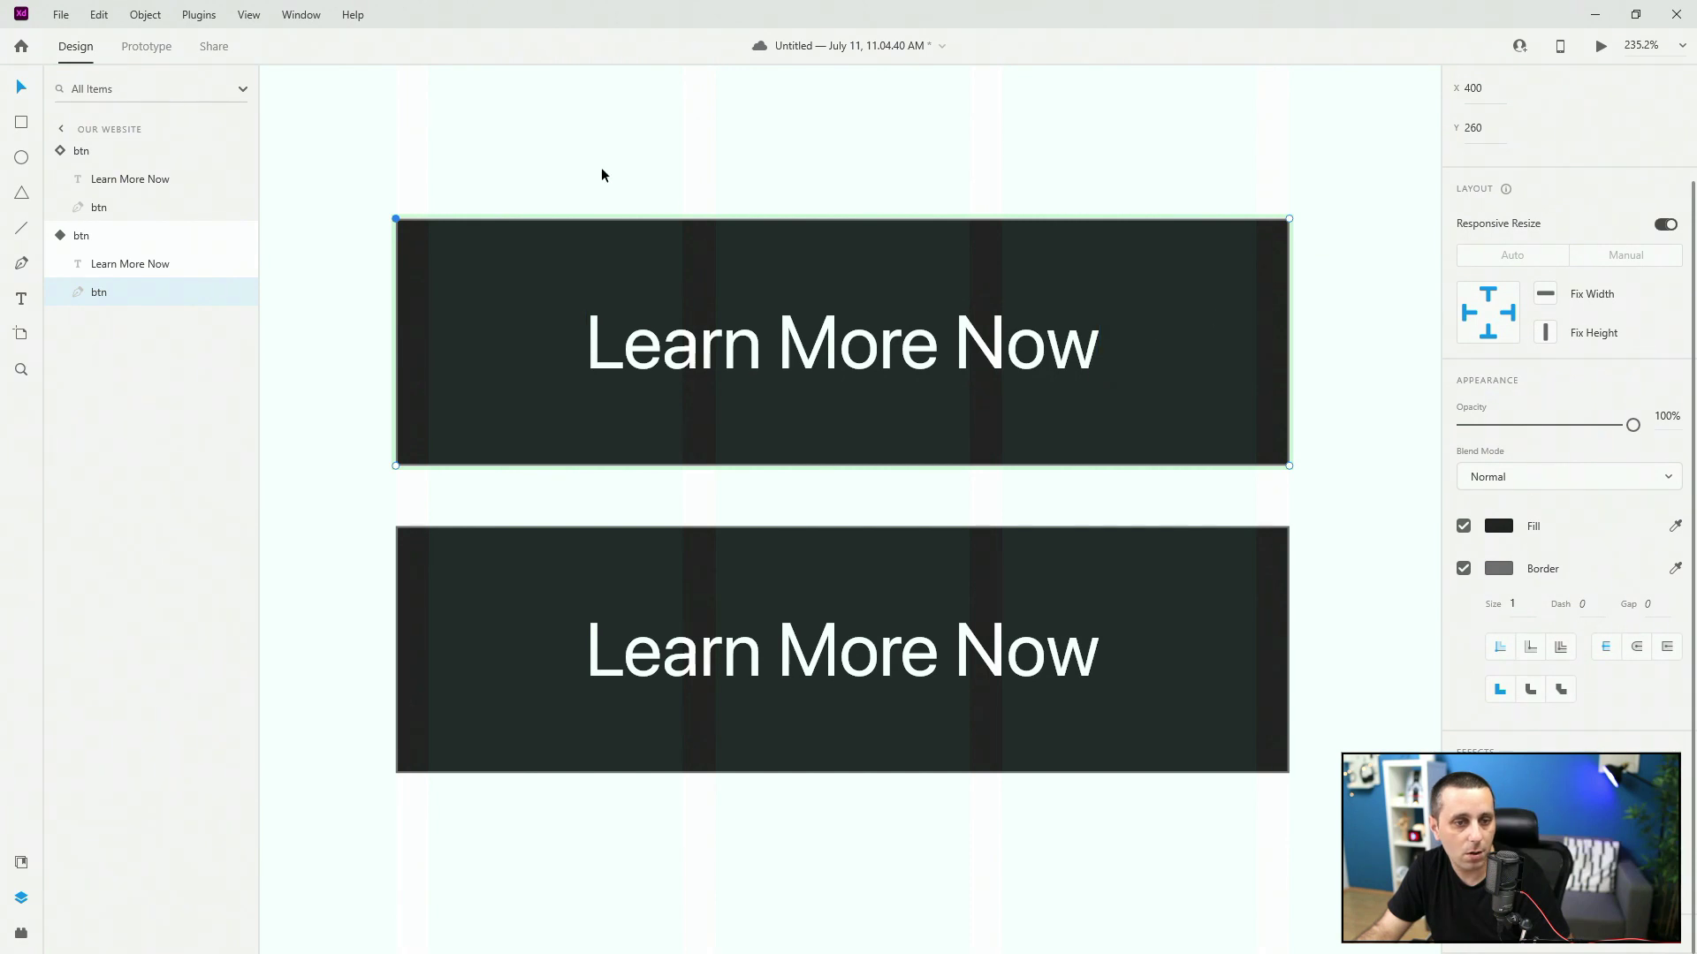
{"action": "left_click", "coordinate": [124, 267]}
{"action": "left_click", "coordinate": [121, 295]}
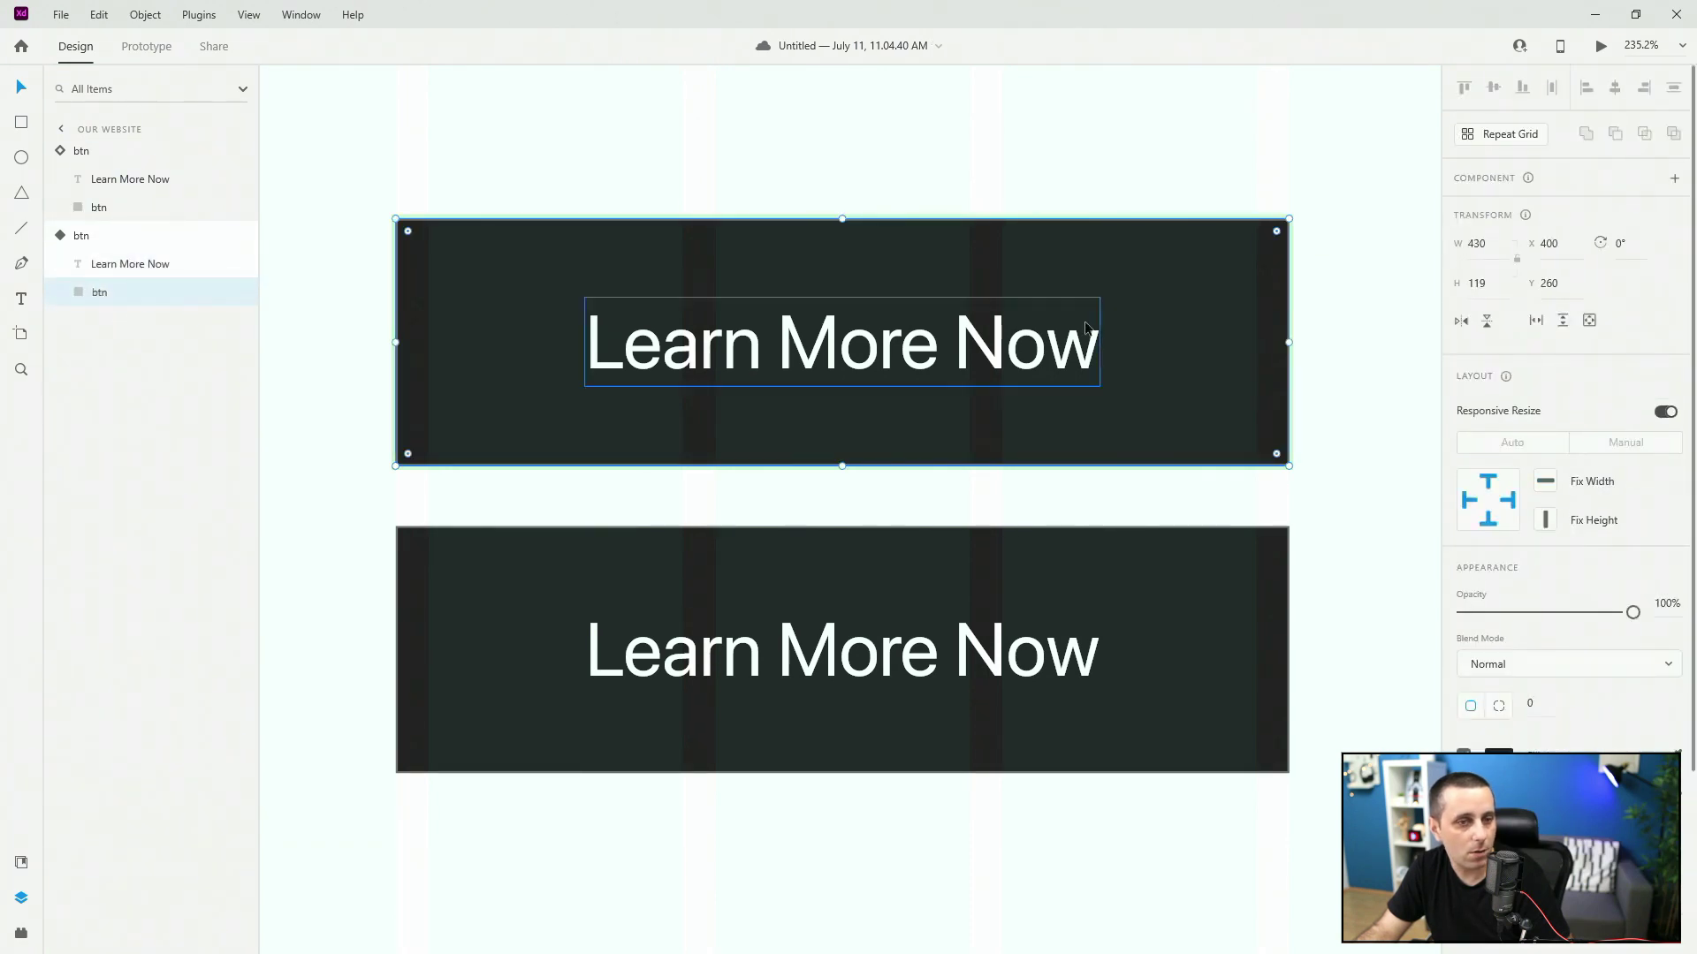
{"action": "left_click_drag", "start_coordinate": [1276, 237], "coordinate": [1178, 247]}
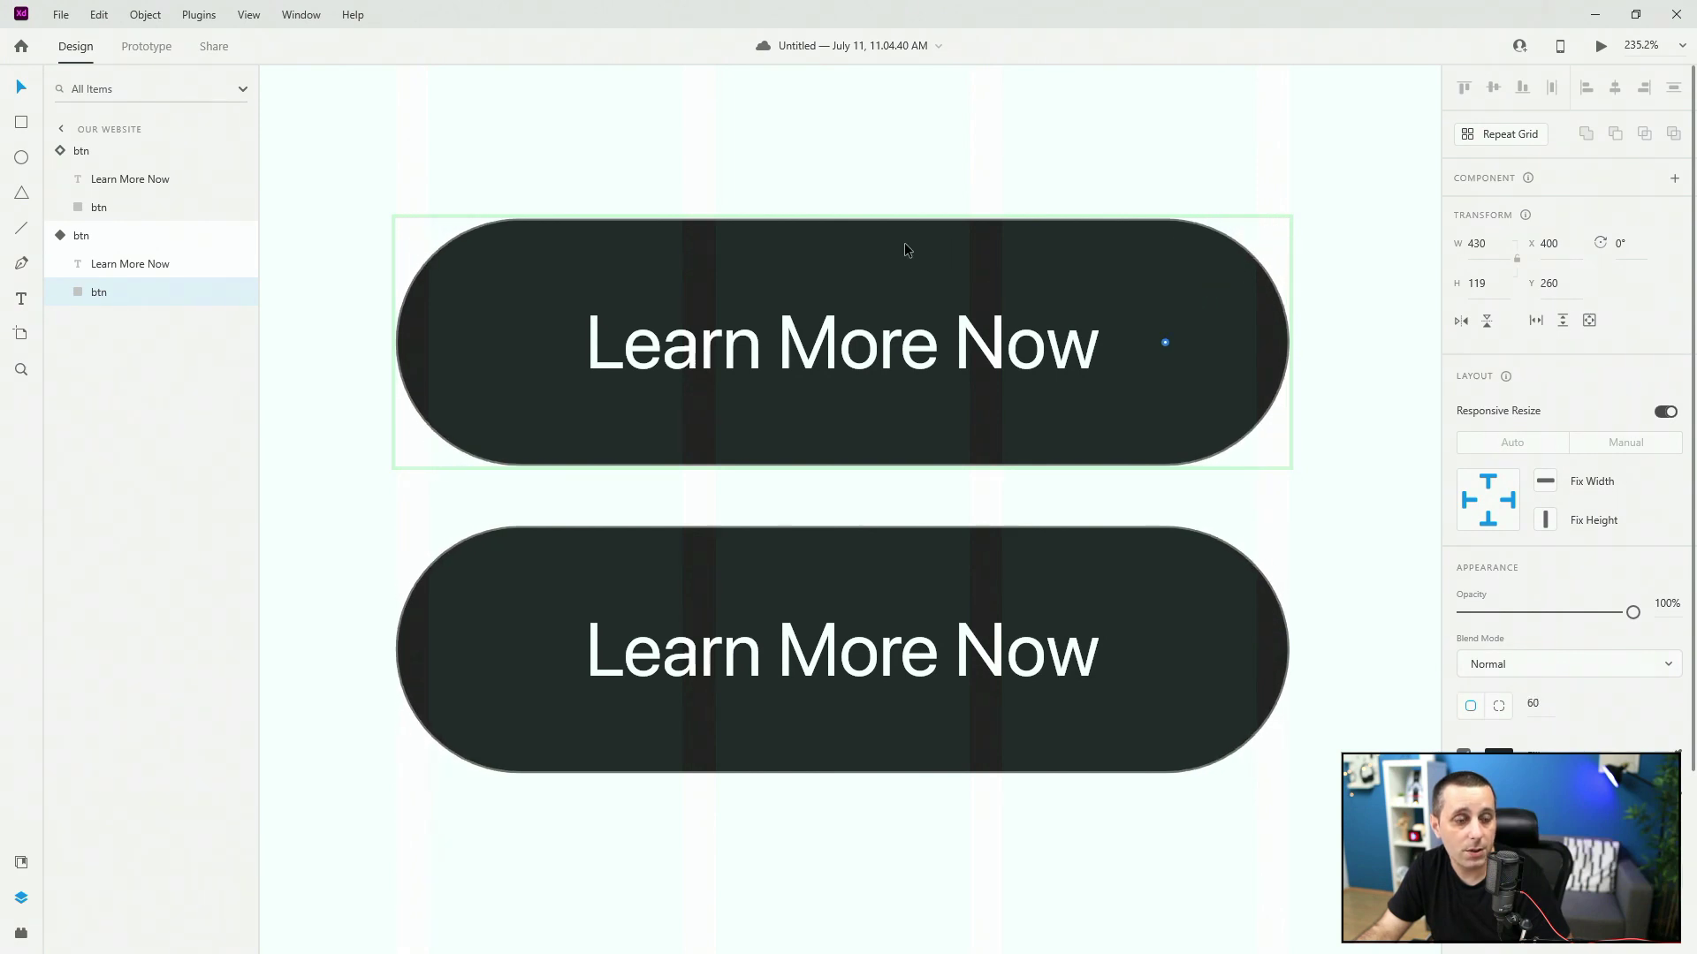
{"action": "key", "text": "ctrl+z"}
Round the corners of the lower button instance's background shape to a radius of 60.
{"action": "scroll", "coordinate": [905, 250], "scroll_direction": "right", "scroll_amount": 2}
{"action": "left_click", "coordinate": [92, 205]}
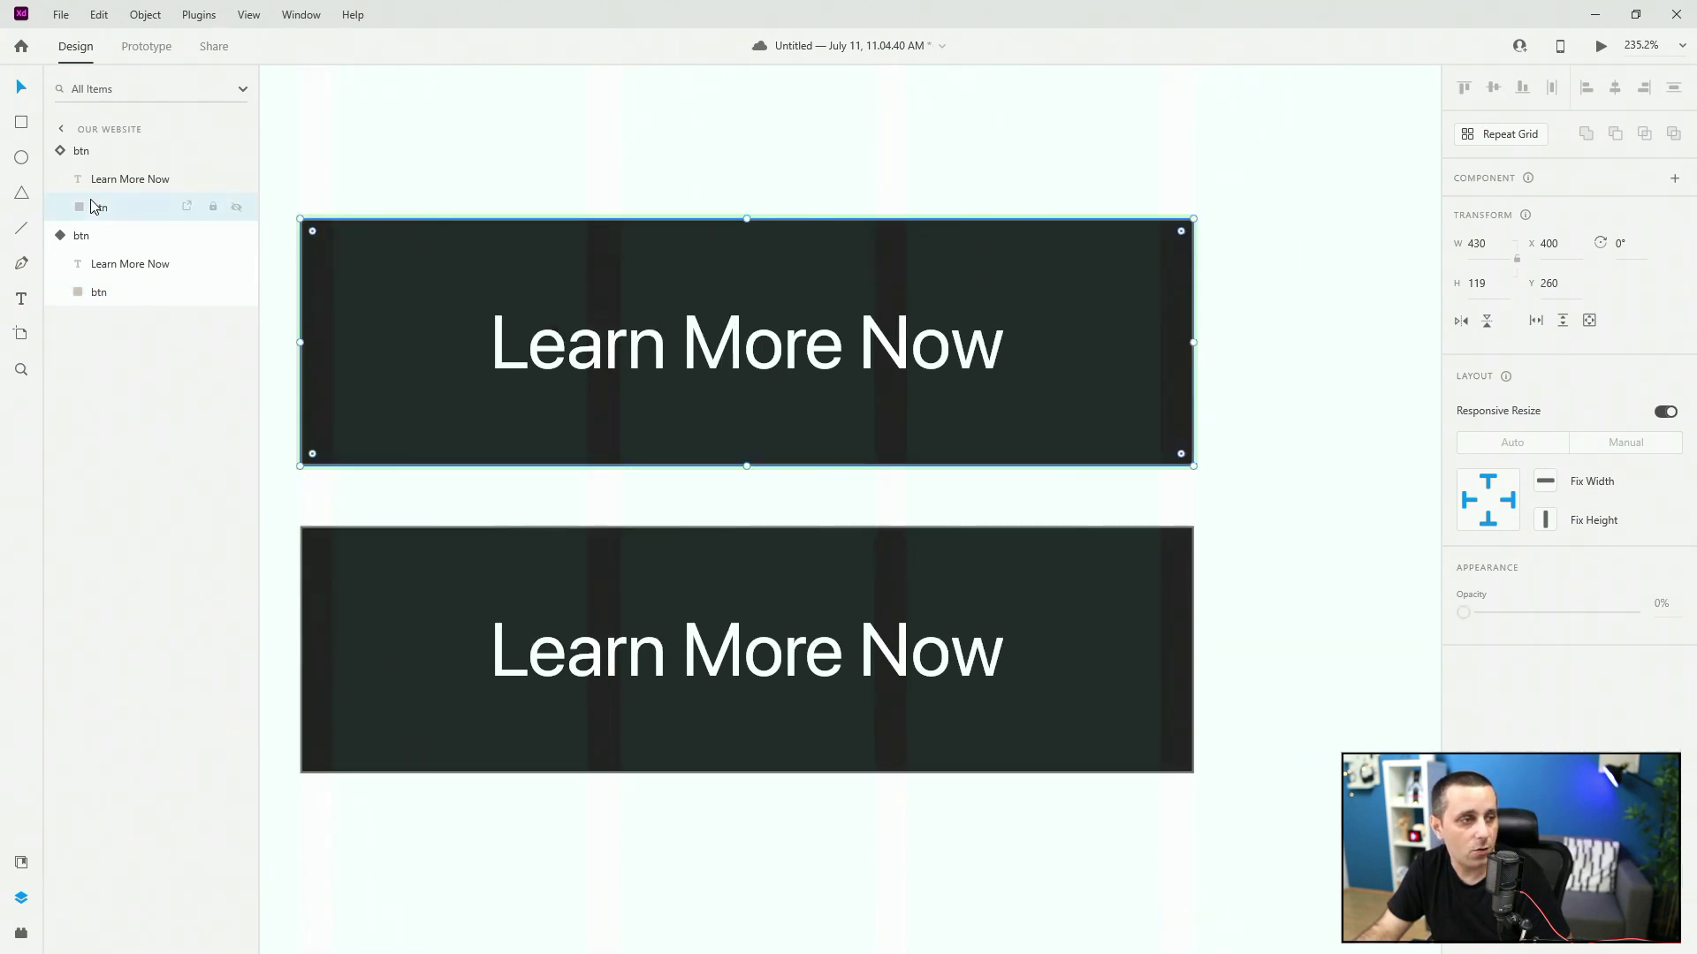
{"action": "left_click_drag", "start_coordinate": [769, 93], "coordinate": [896, 87]}
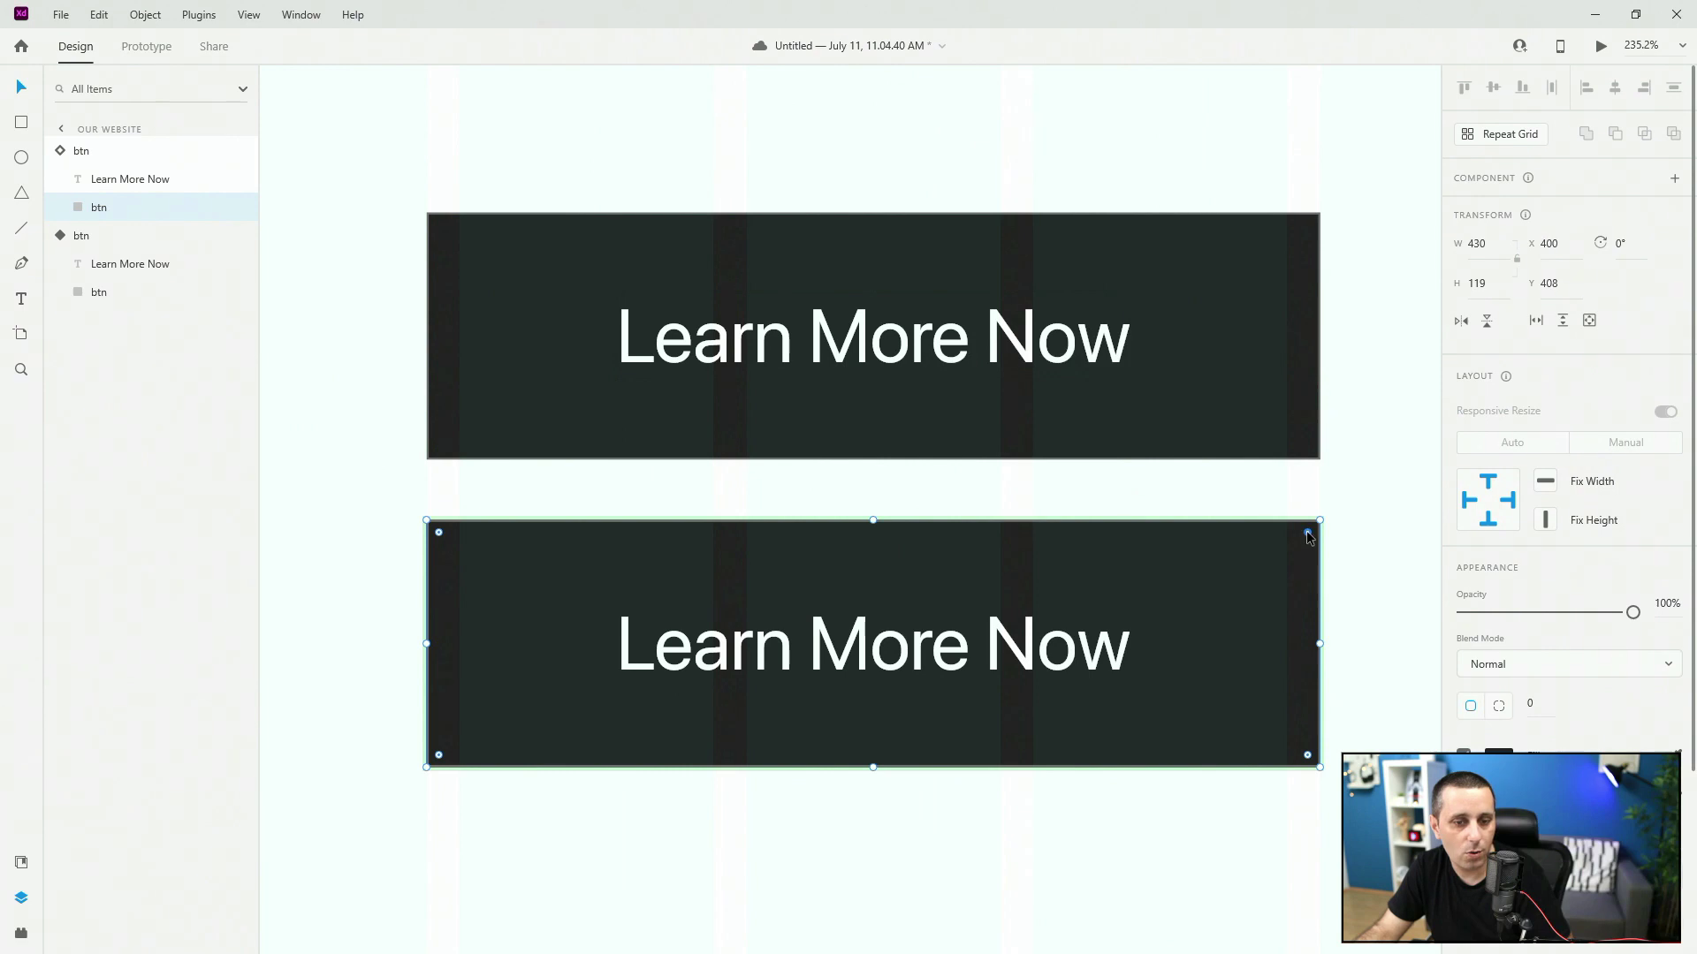
{"action": "left_click_drag", "start_coordinate": [1309, 536], "coordinate": [1190, 538]}
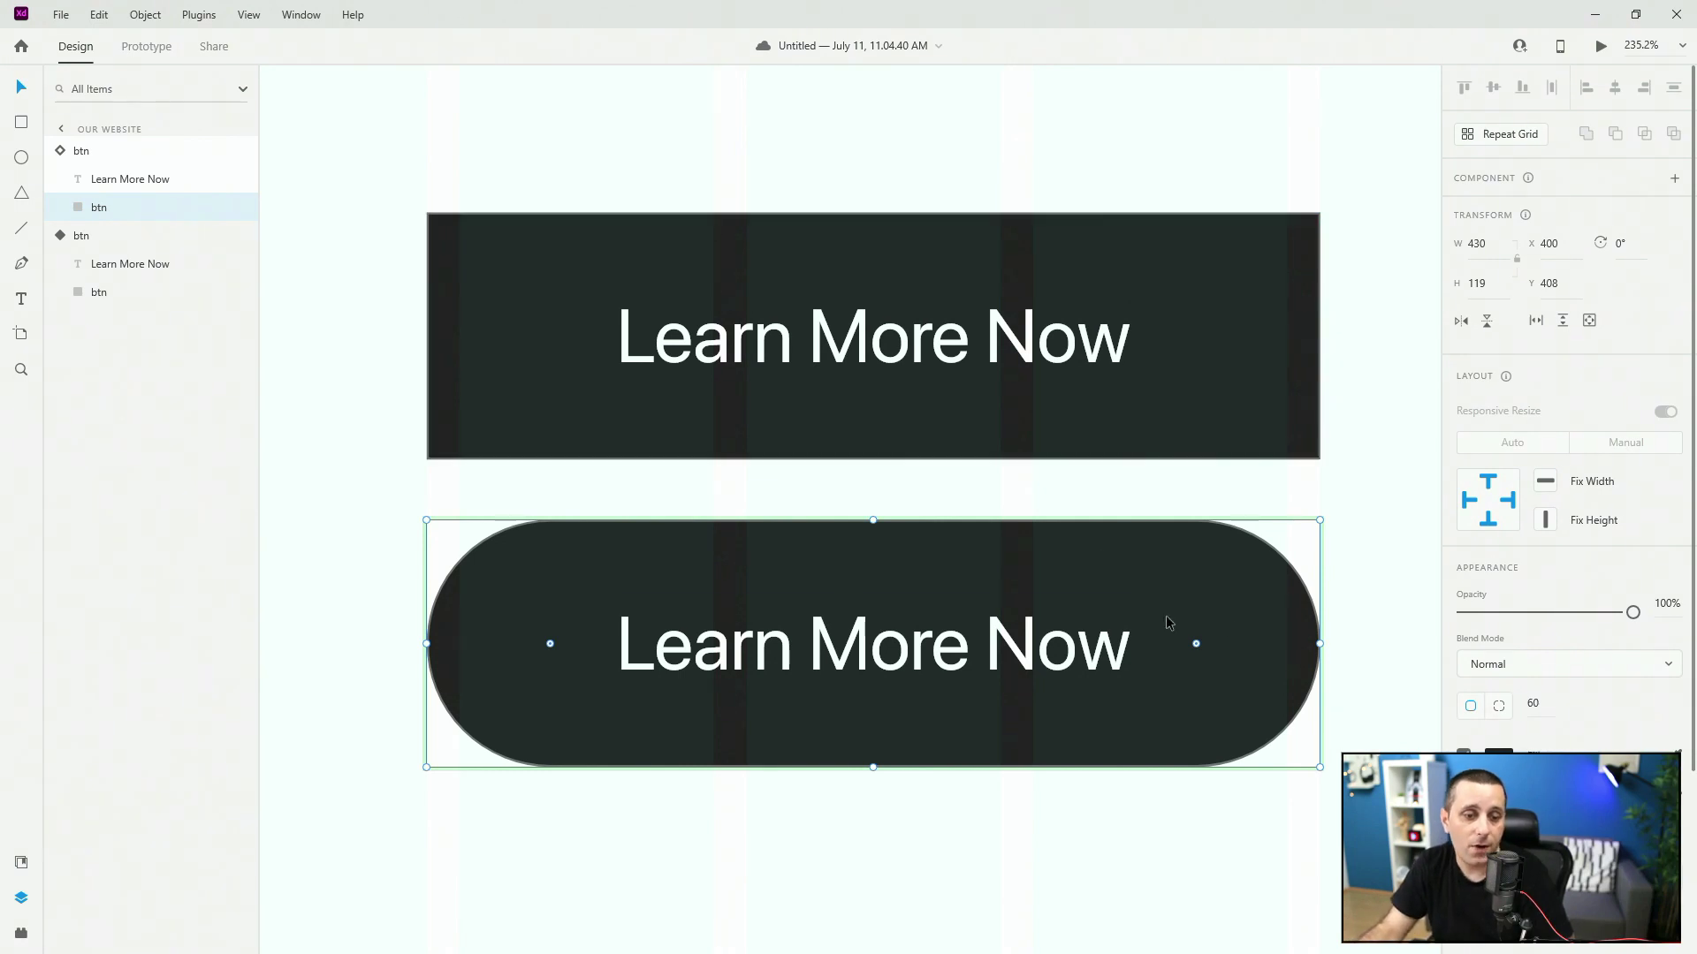
Try rounding the main component's background corners again with the instance's corners overridden, and undo it.
{"action": "left_click", "coordinate": [1215, 353]}
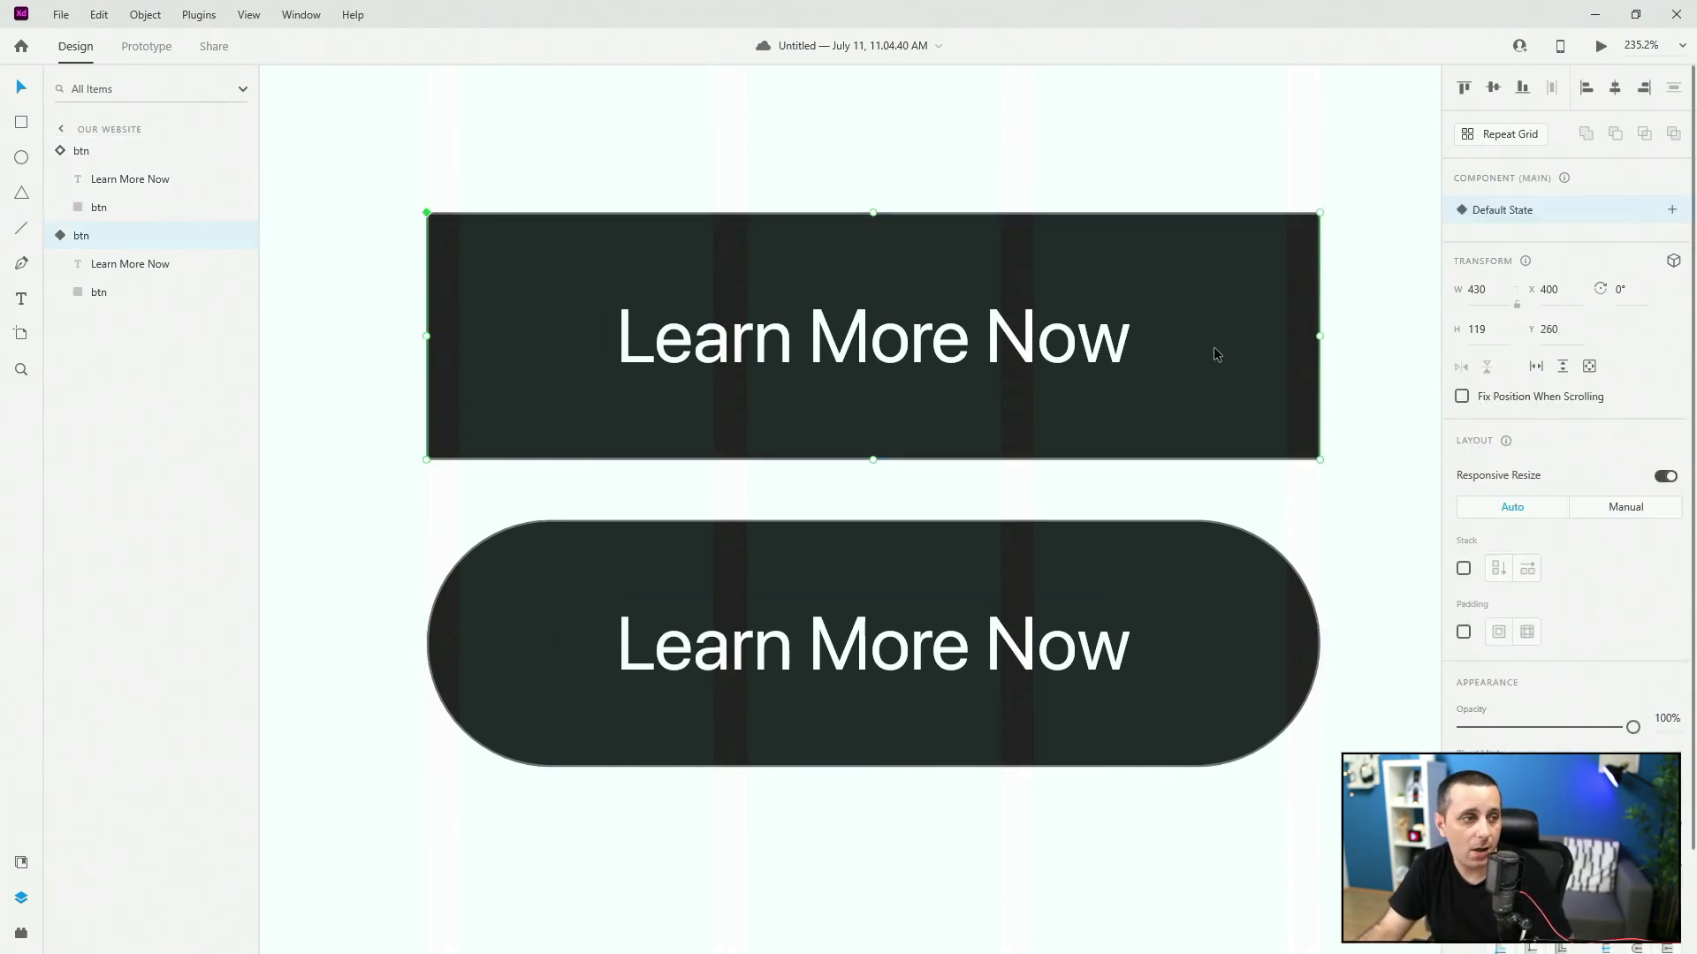
{"action": "left_click", "coordinate": [98, 293]}
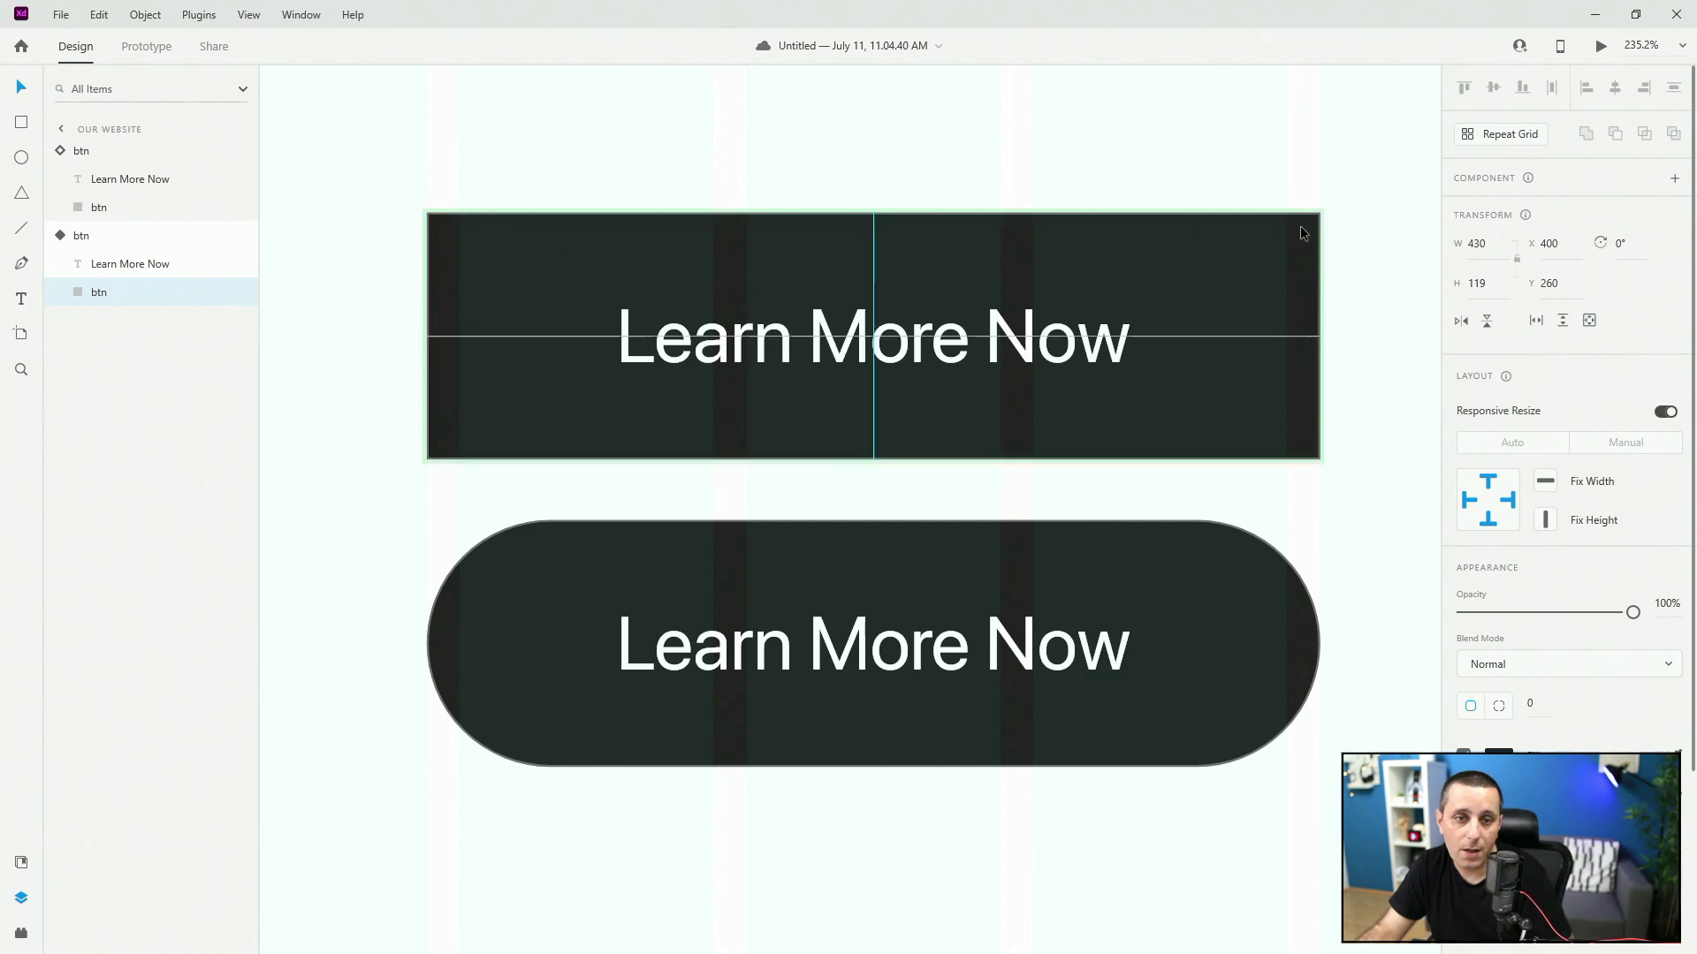
{"action": "left_click_drag", "start_coordinate": [1308, 226], "coordinate": [1209, 241]}
{"action": "key", "text": "ctrl+z"}
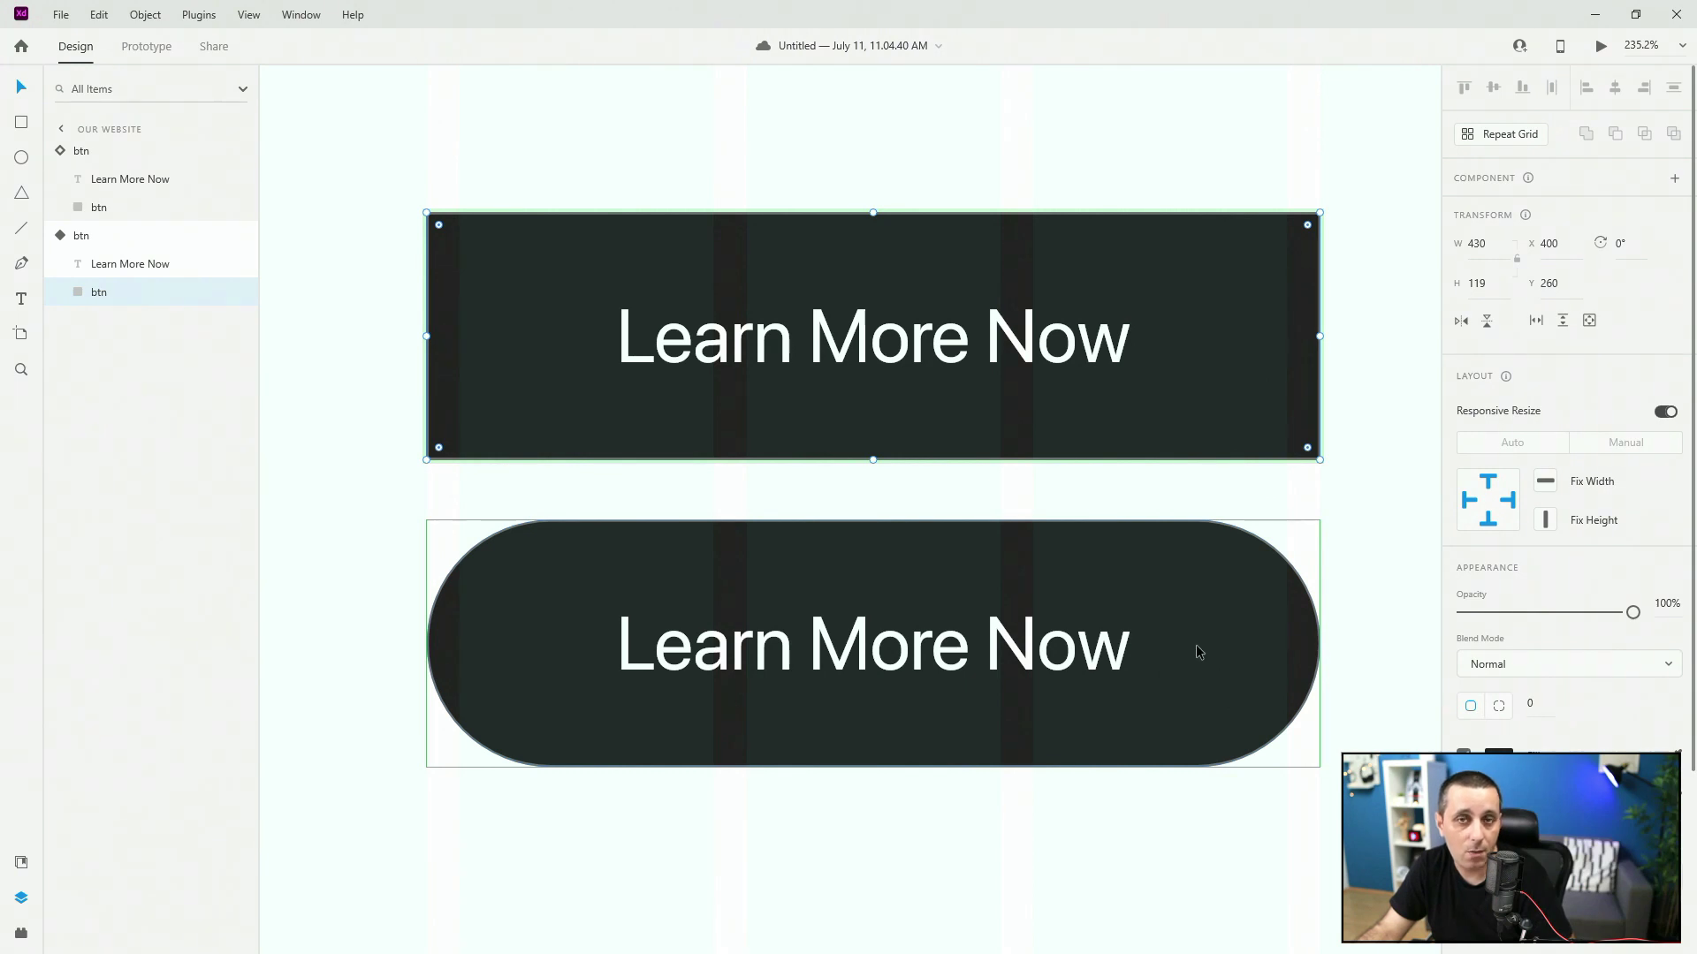
Try shifting the main button's background shape left to about X 354 and stretching it upward, undoing both changes.
{"action": "left_click_drag", "start_coordinate": [1225, 367], "coordinate": [1129, 373]}
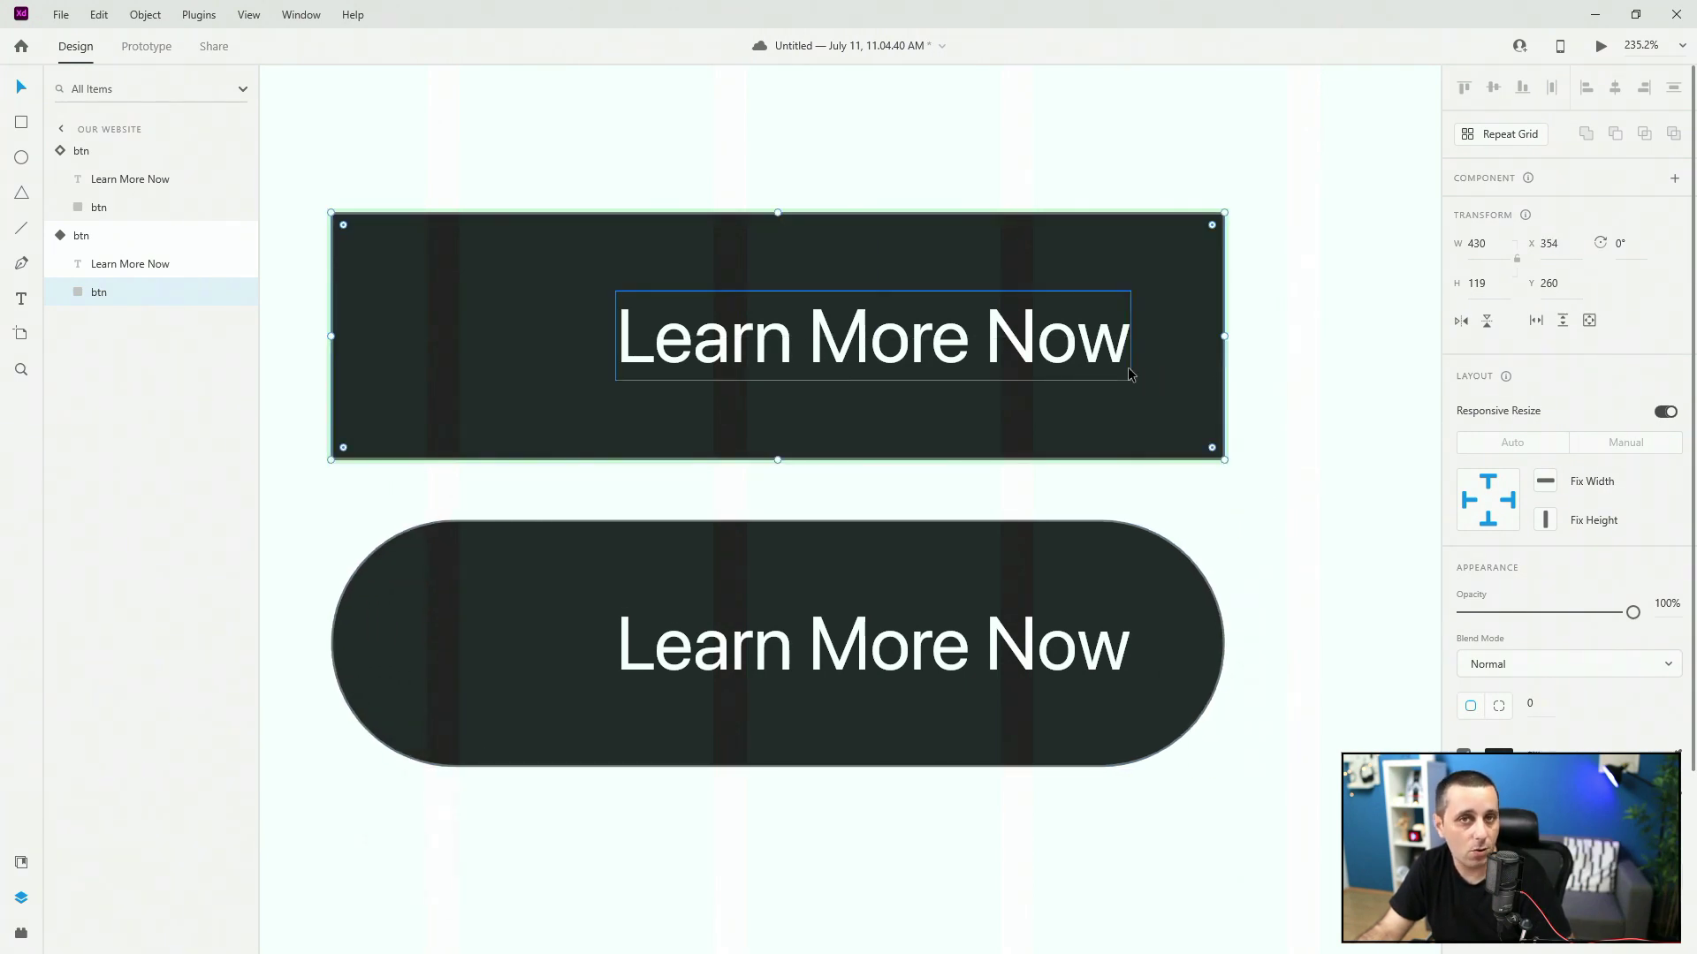
{"action": "key", "text": "ctrl+z"}
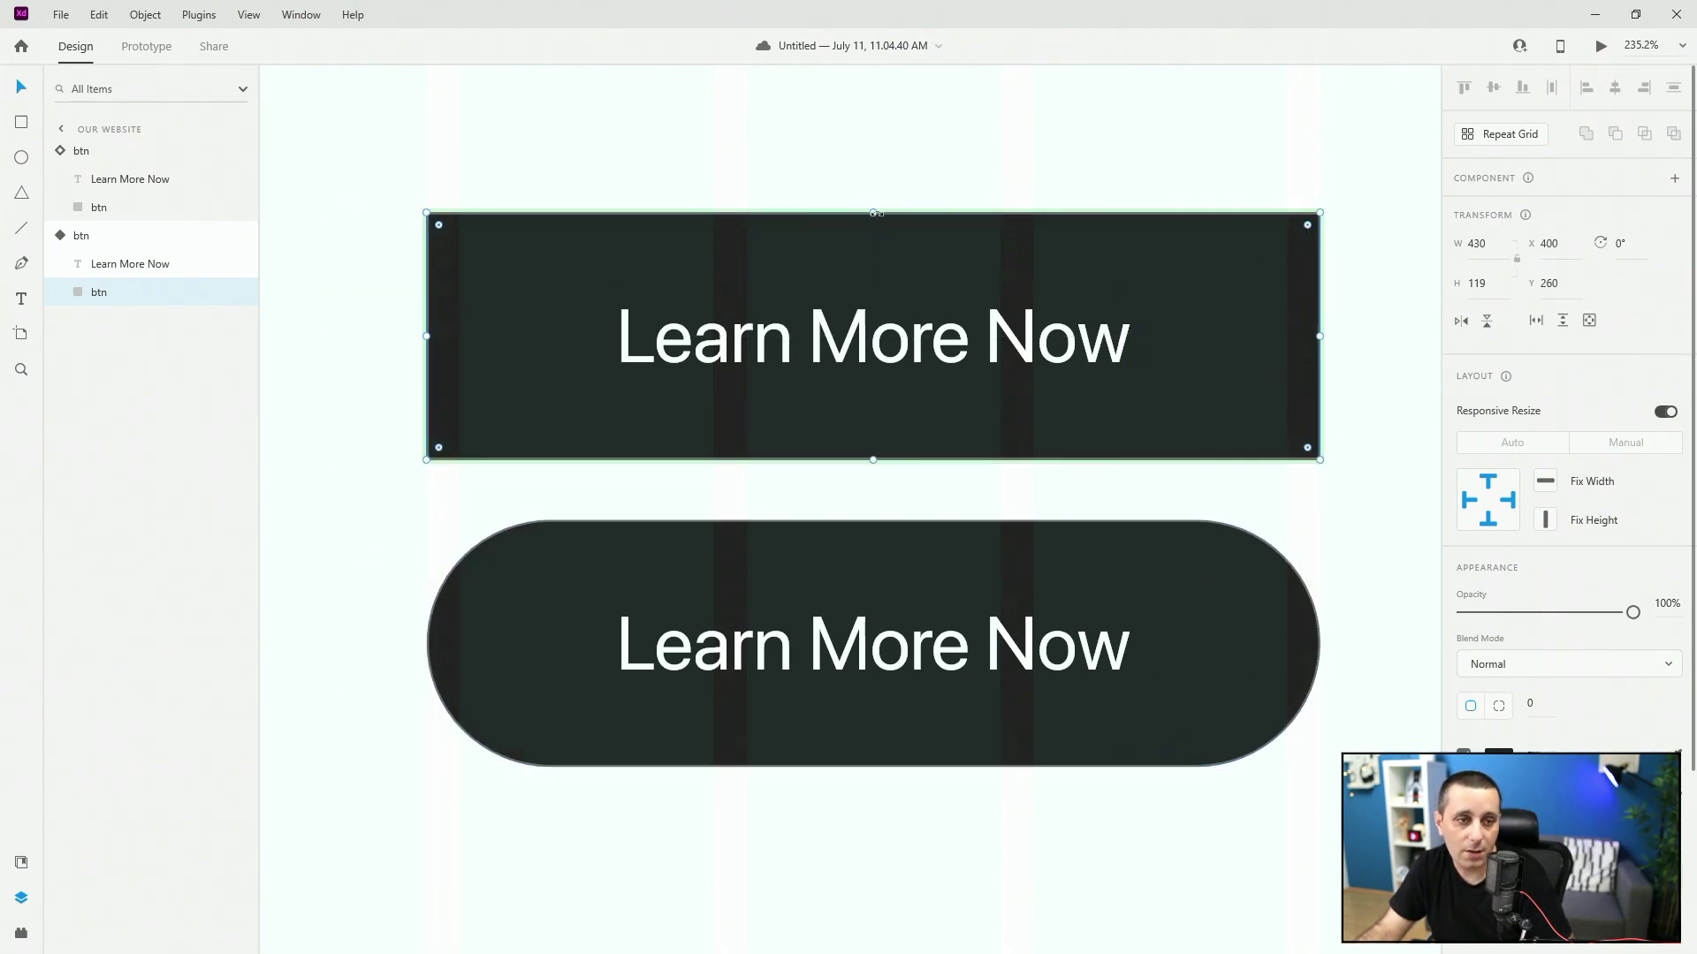
{"action": "left_click_drag", "start_coordinate": [873, 213], "coordinate": [890, 132]}
{"action": "key", "text": "ctrl+z"}
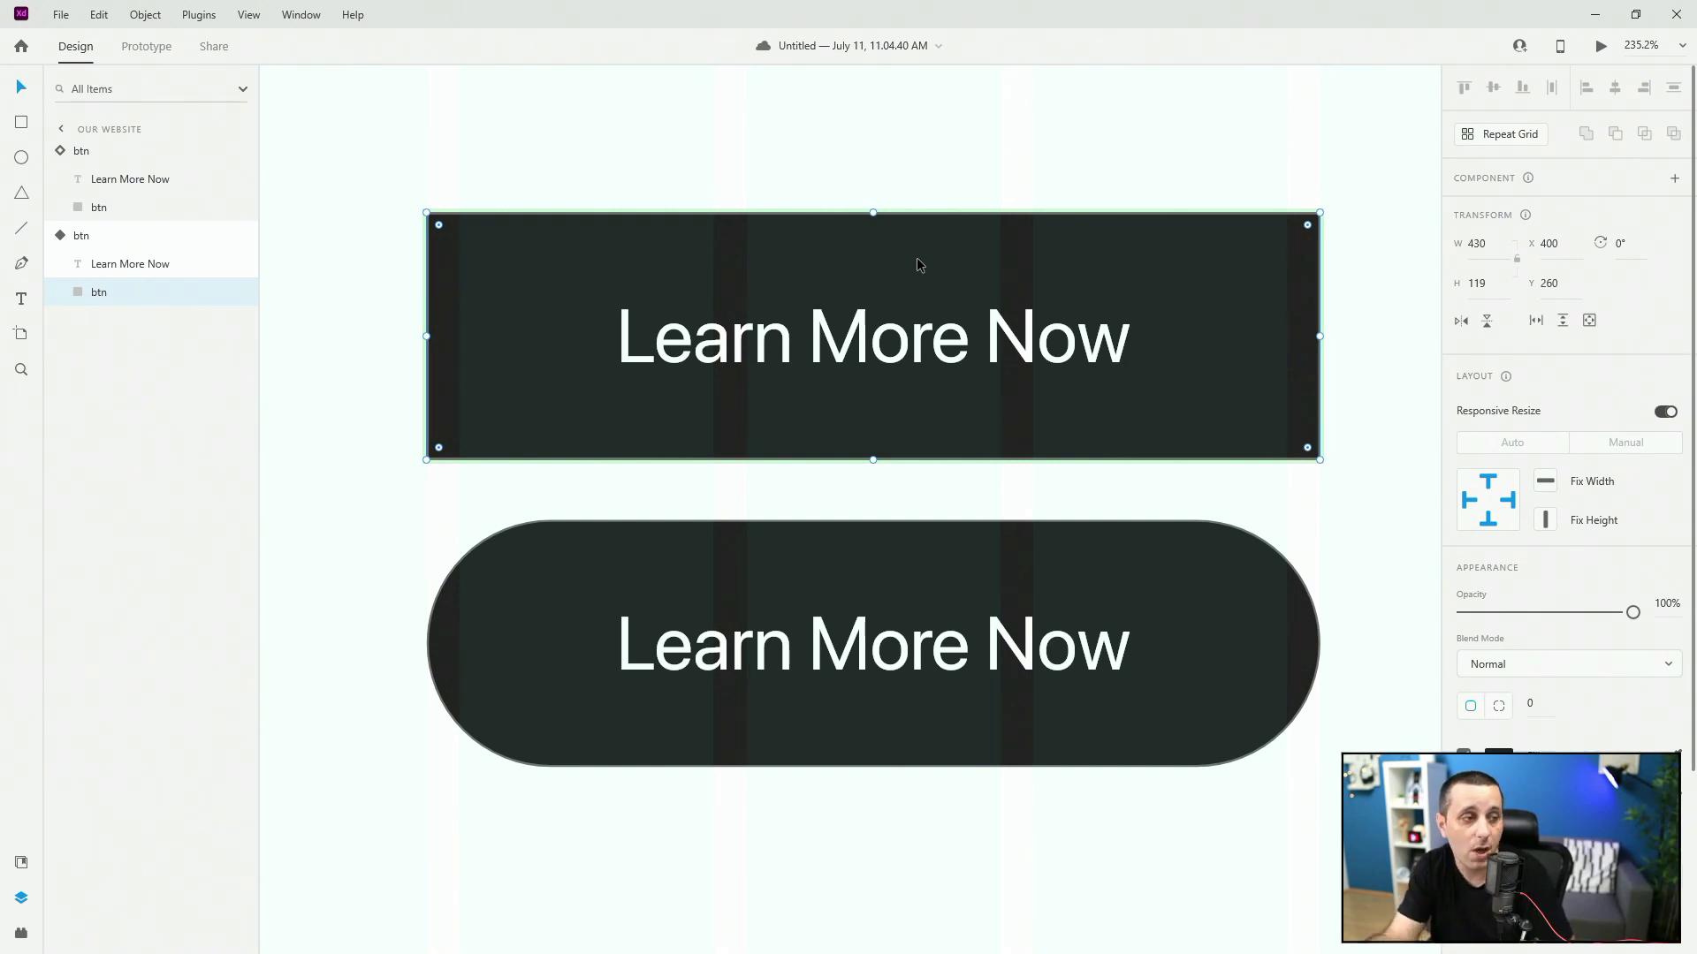
Delete the rounded button instance below the main component.
{"action": "left_click", "coordinate": [82, 152]}
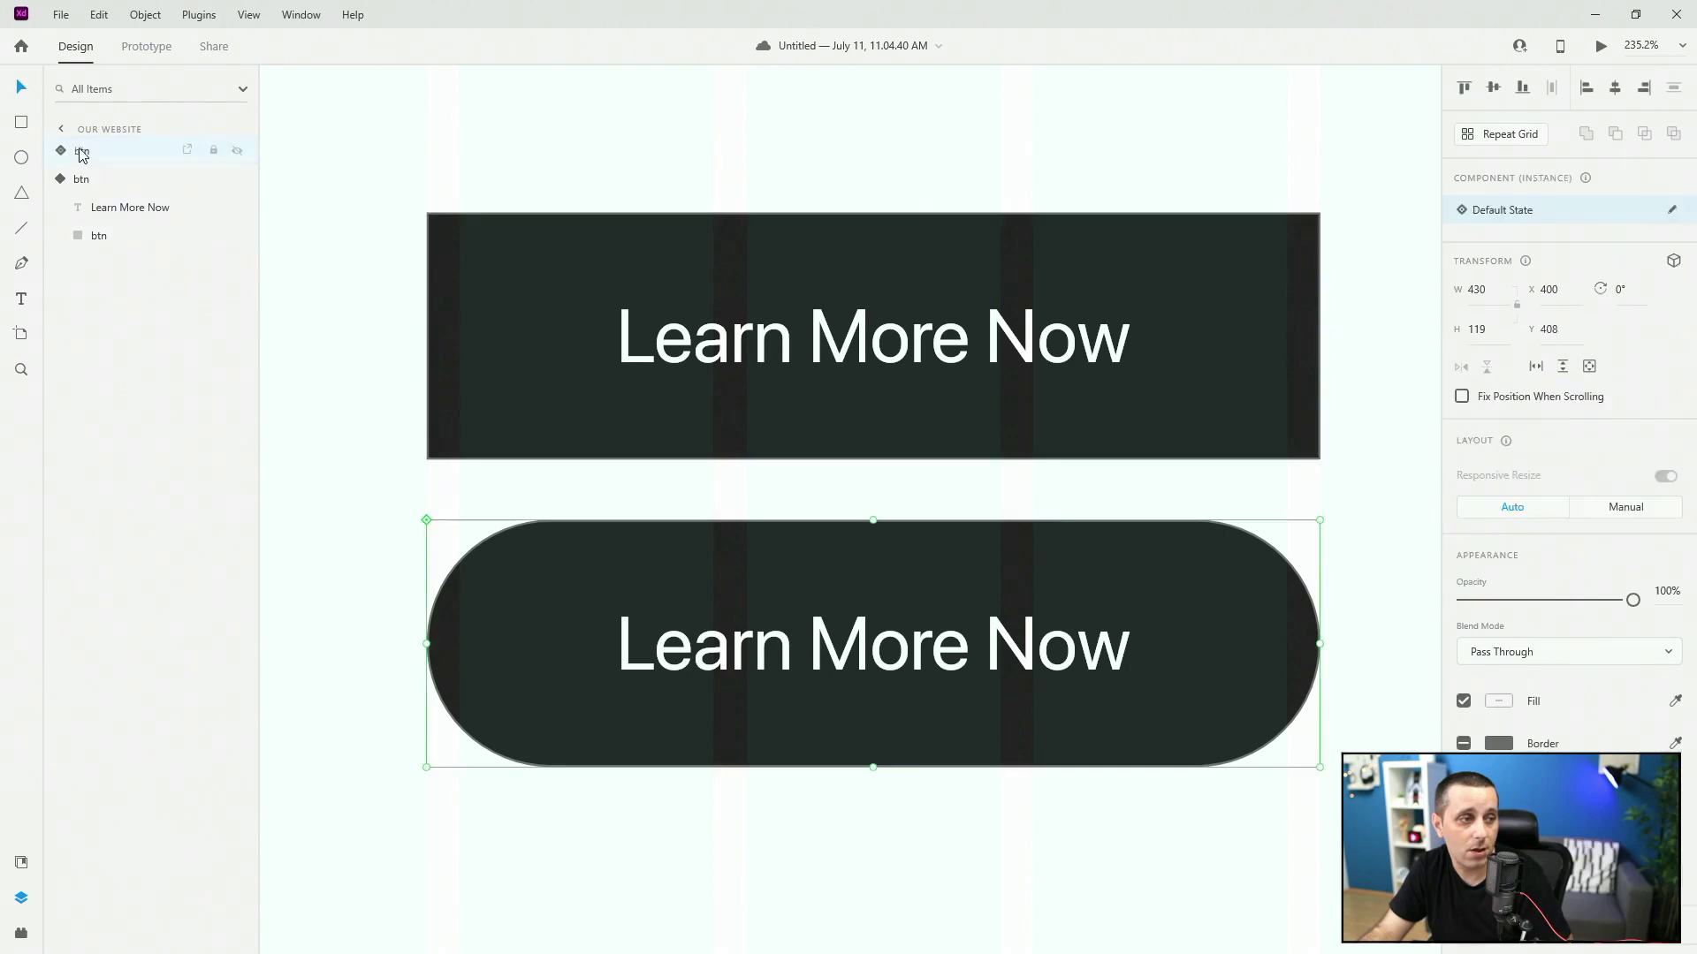
{"action": "key", "text": "Delete"}
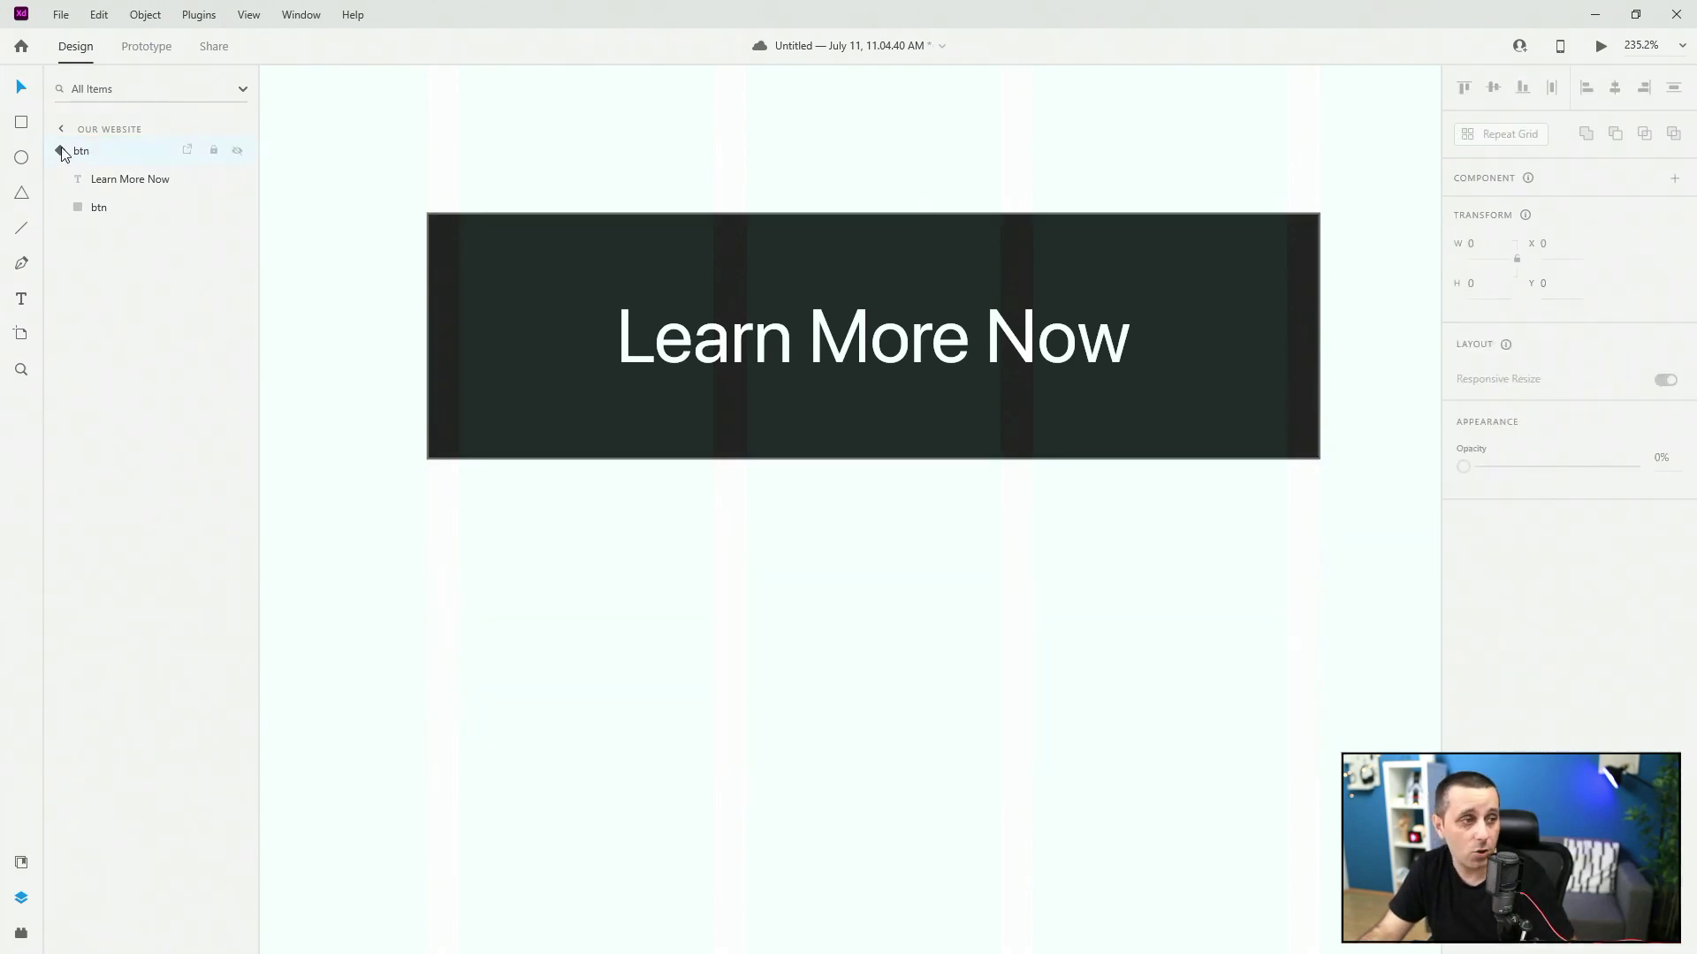
Add a new state named "clicked" to the main button component.
{"action": "left_click", "coordinate": [62, 152]}
{"action": "scroll", "coordinate": [797, 295], "scroll_direction": "down", "scroll_amount": 3}
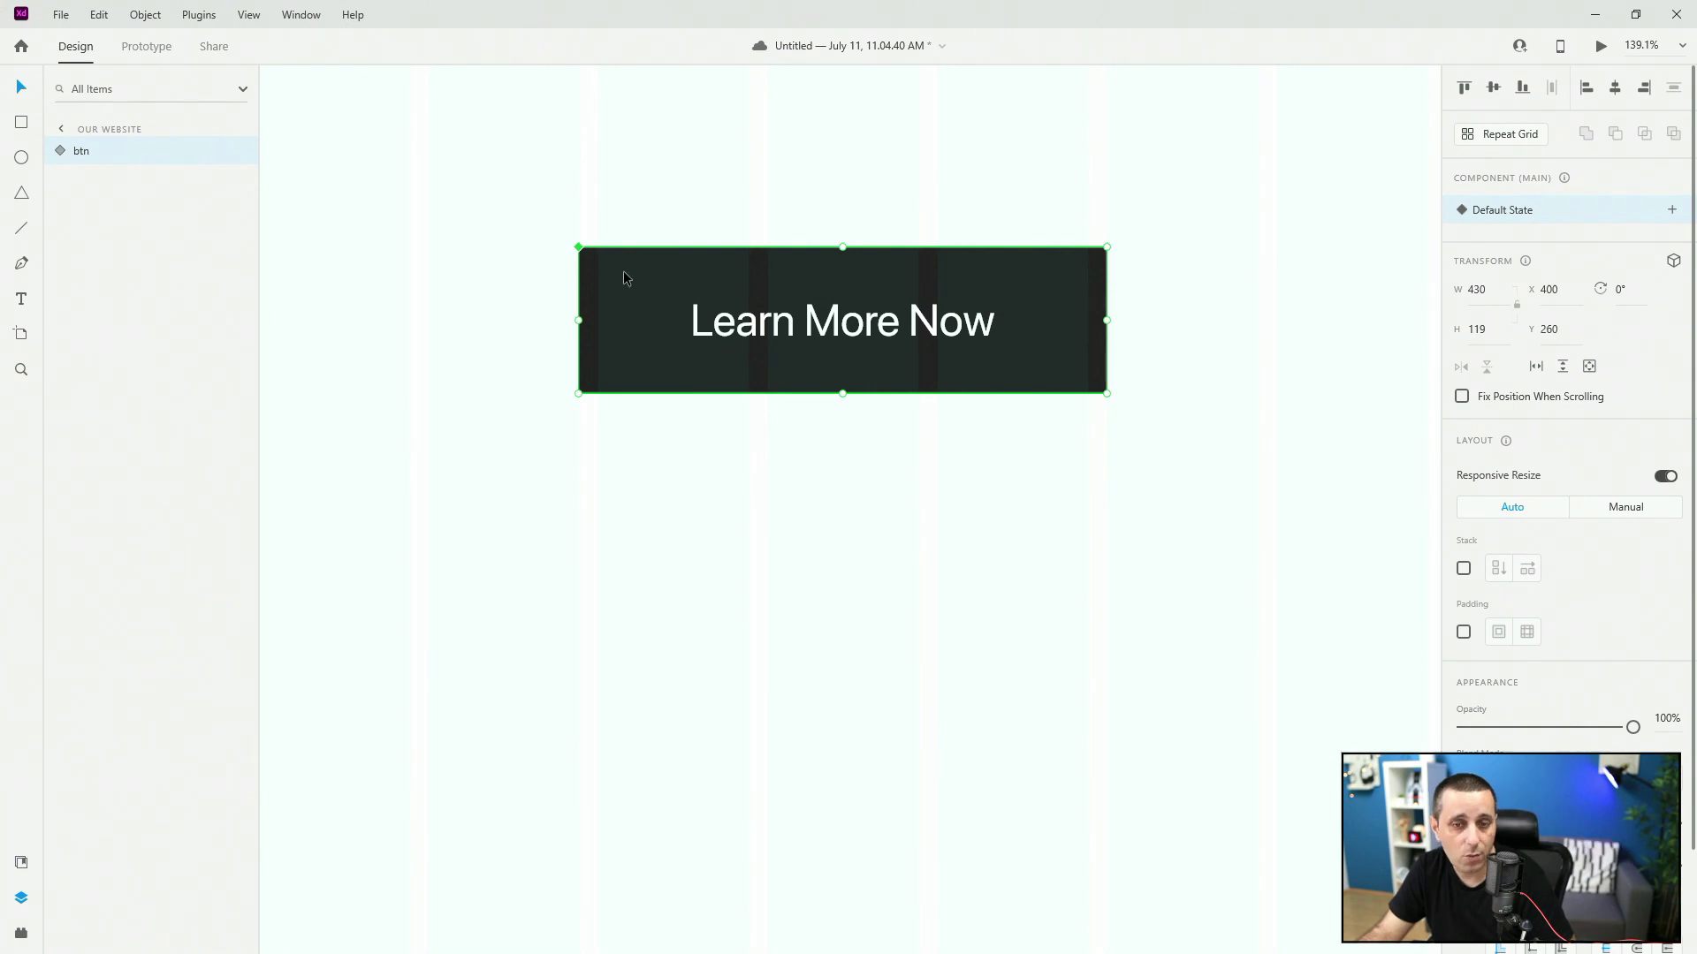
{"action": "left_click", "coordinate": [1672, 212]}
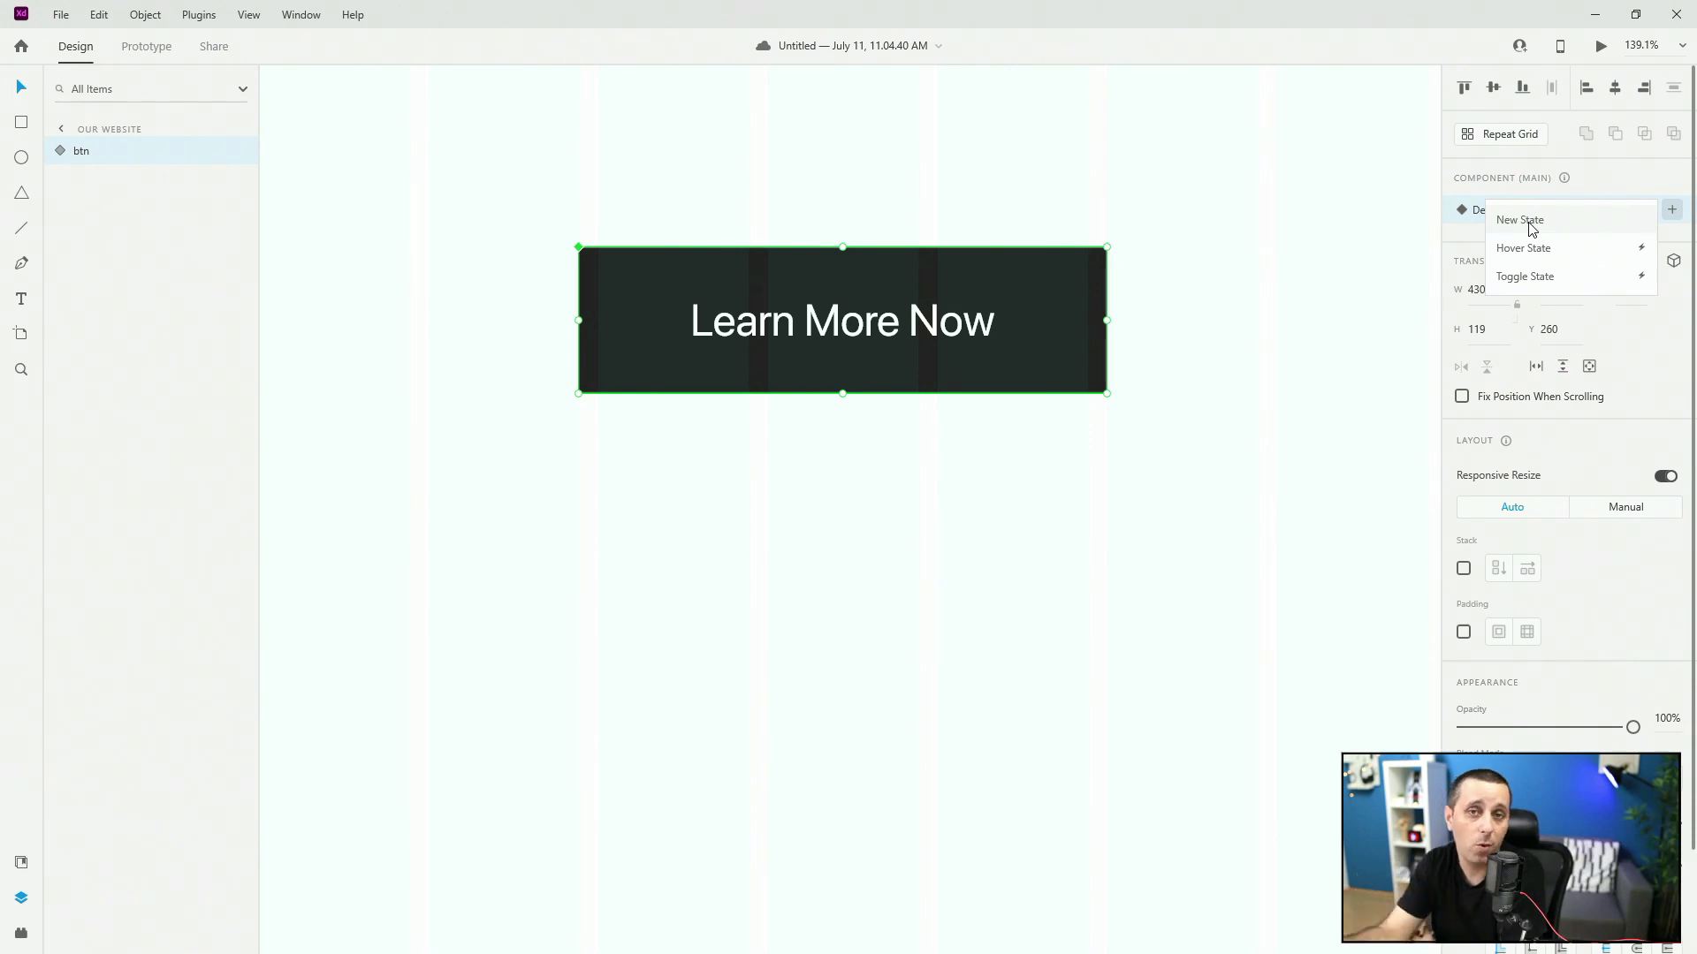
{"action": "left_click", "coordinate": [1531, 225]}
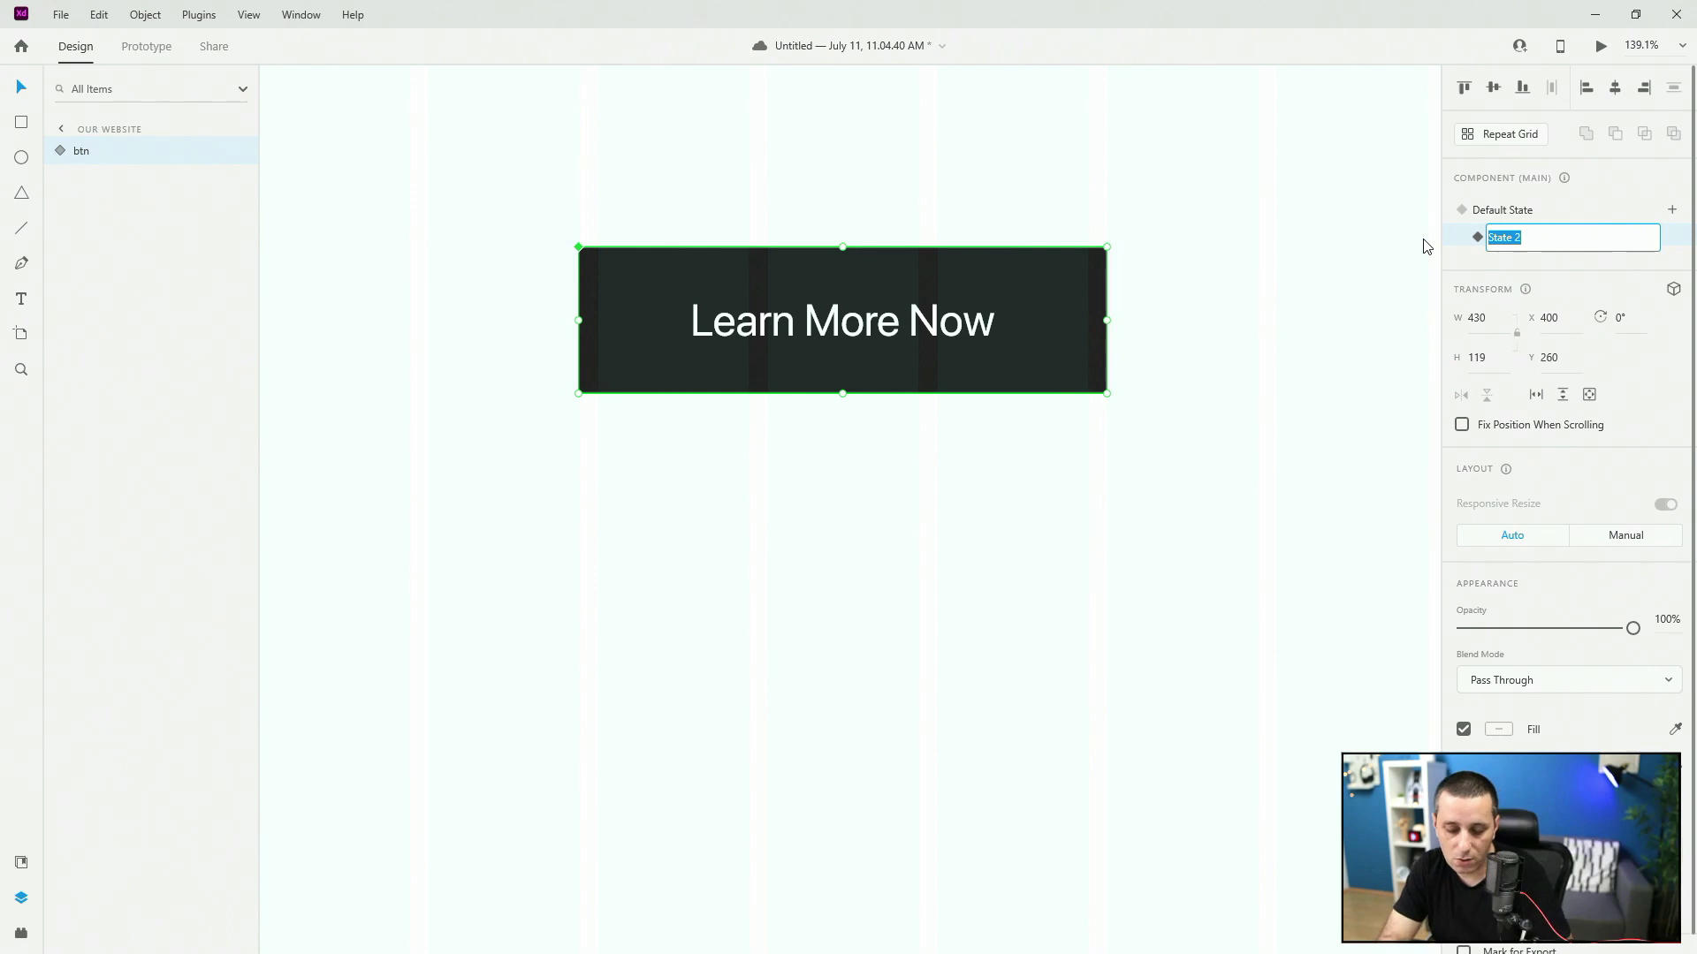
{"action": "type", "text": "clicked"}
{"action": "key", "text": "Return"}
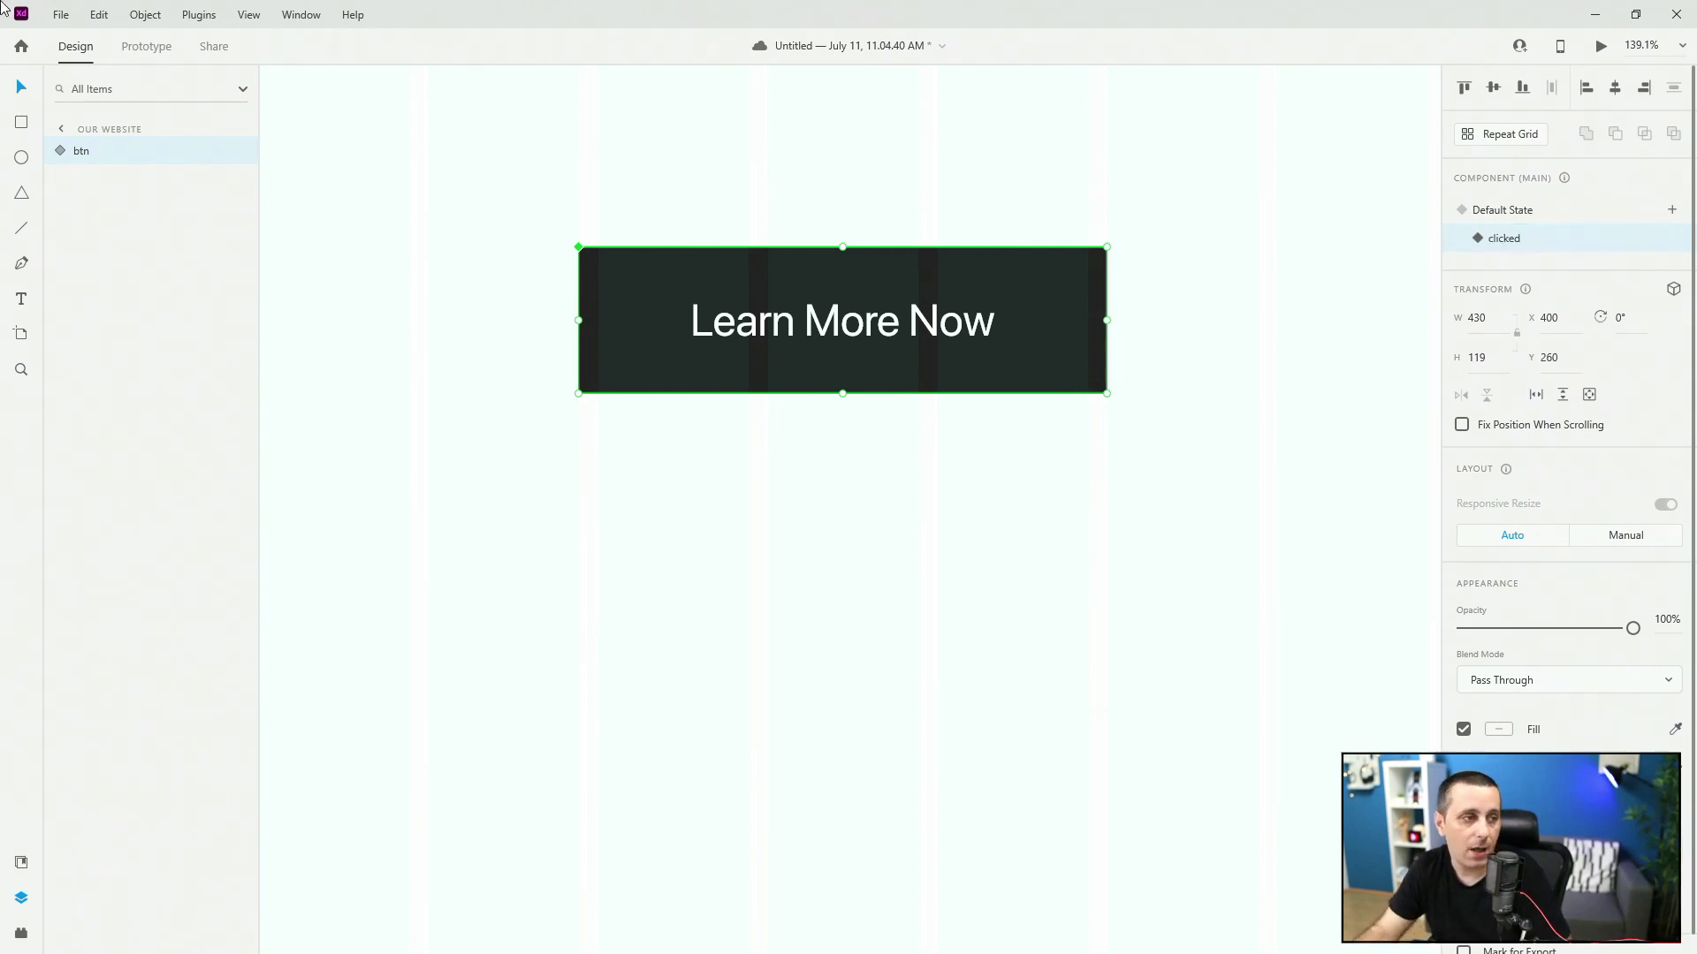
Lighten the background shape's fill to a pale grey in the clicked state and compare it with the default state.
{"action": "left_click", "coordinate": [62, 150]}
{"action": "left_click", "coordinate": [98, 207]}
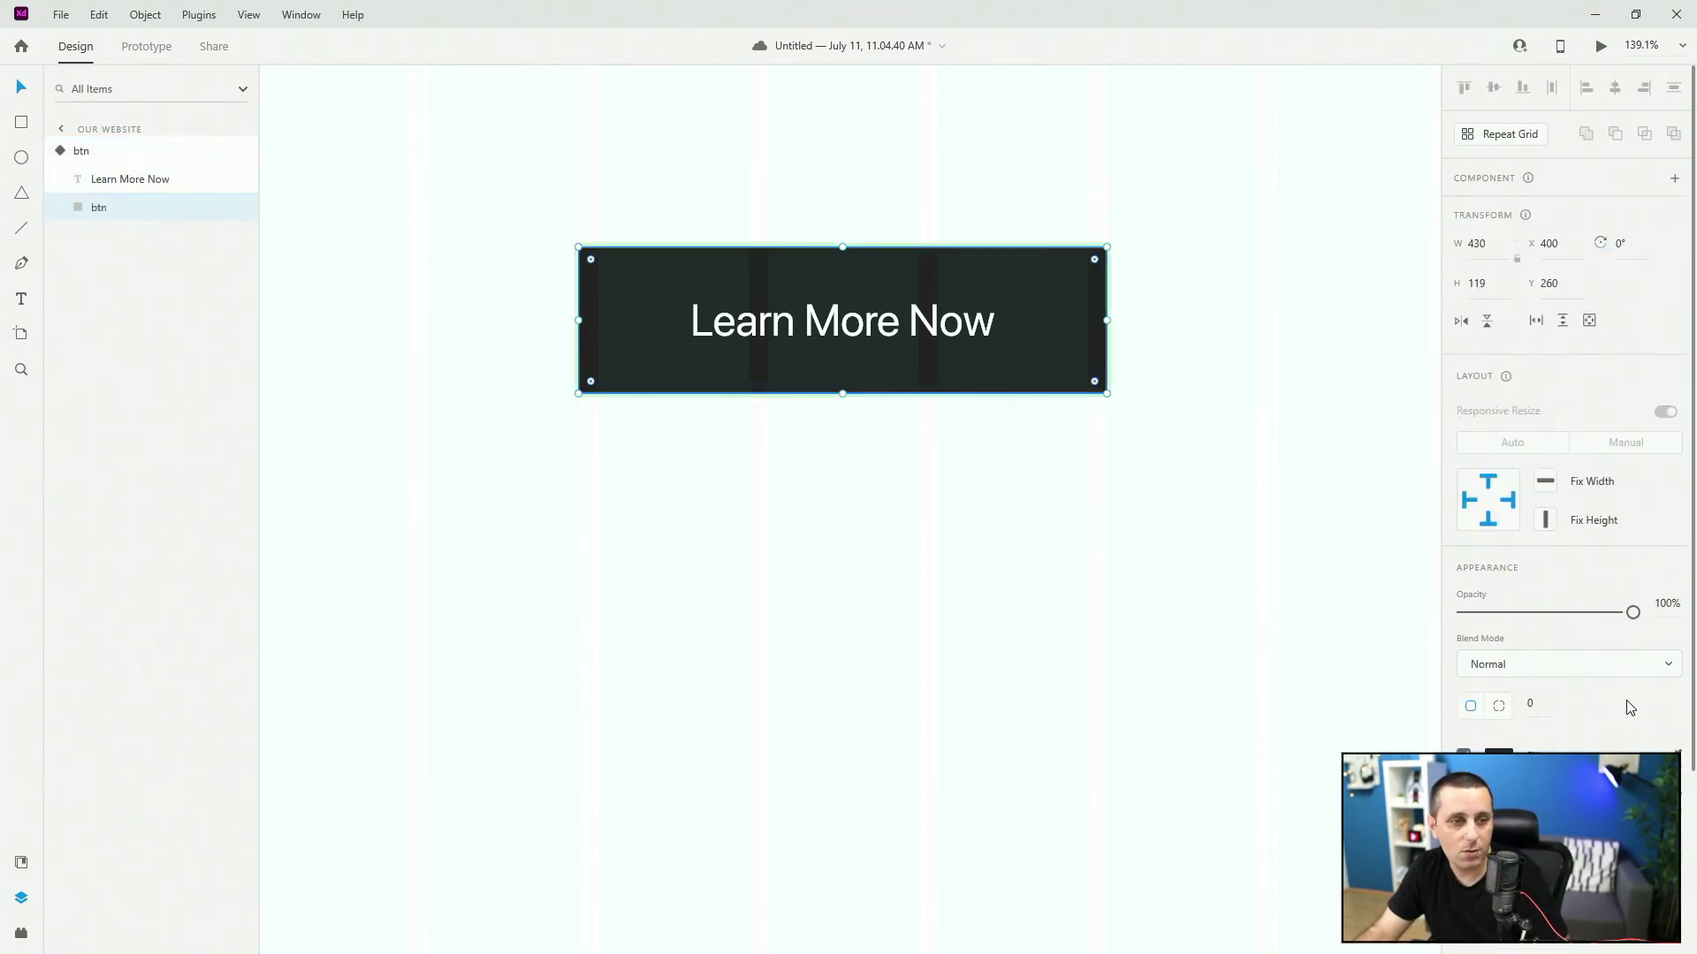
{"action": "left_click", "coordinate": [1498, 758]}
{"action": "left_click_drag", "start_coordinate": [1290, 733], "coordinate": [1213, 686]}
{"action": "left_click", "coordinate": [1041, 546]}
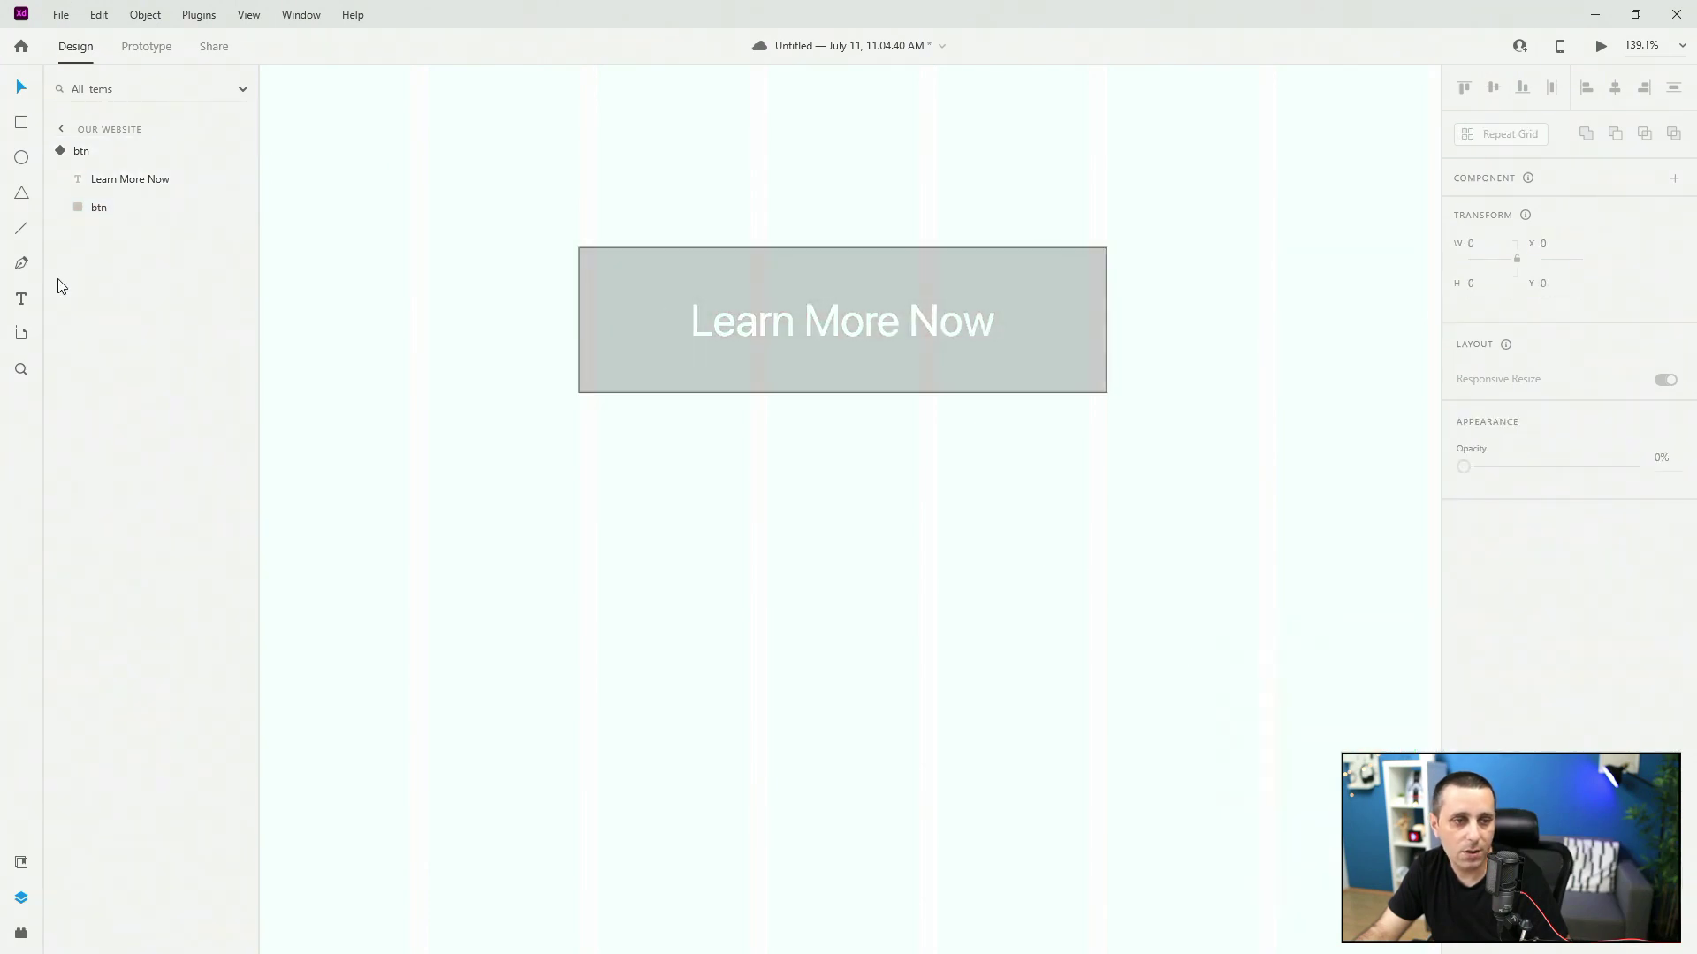
{"action": "left_click", "coordinate": [62, 150]}
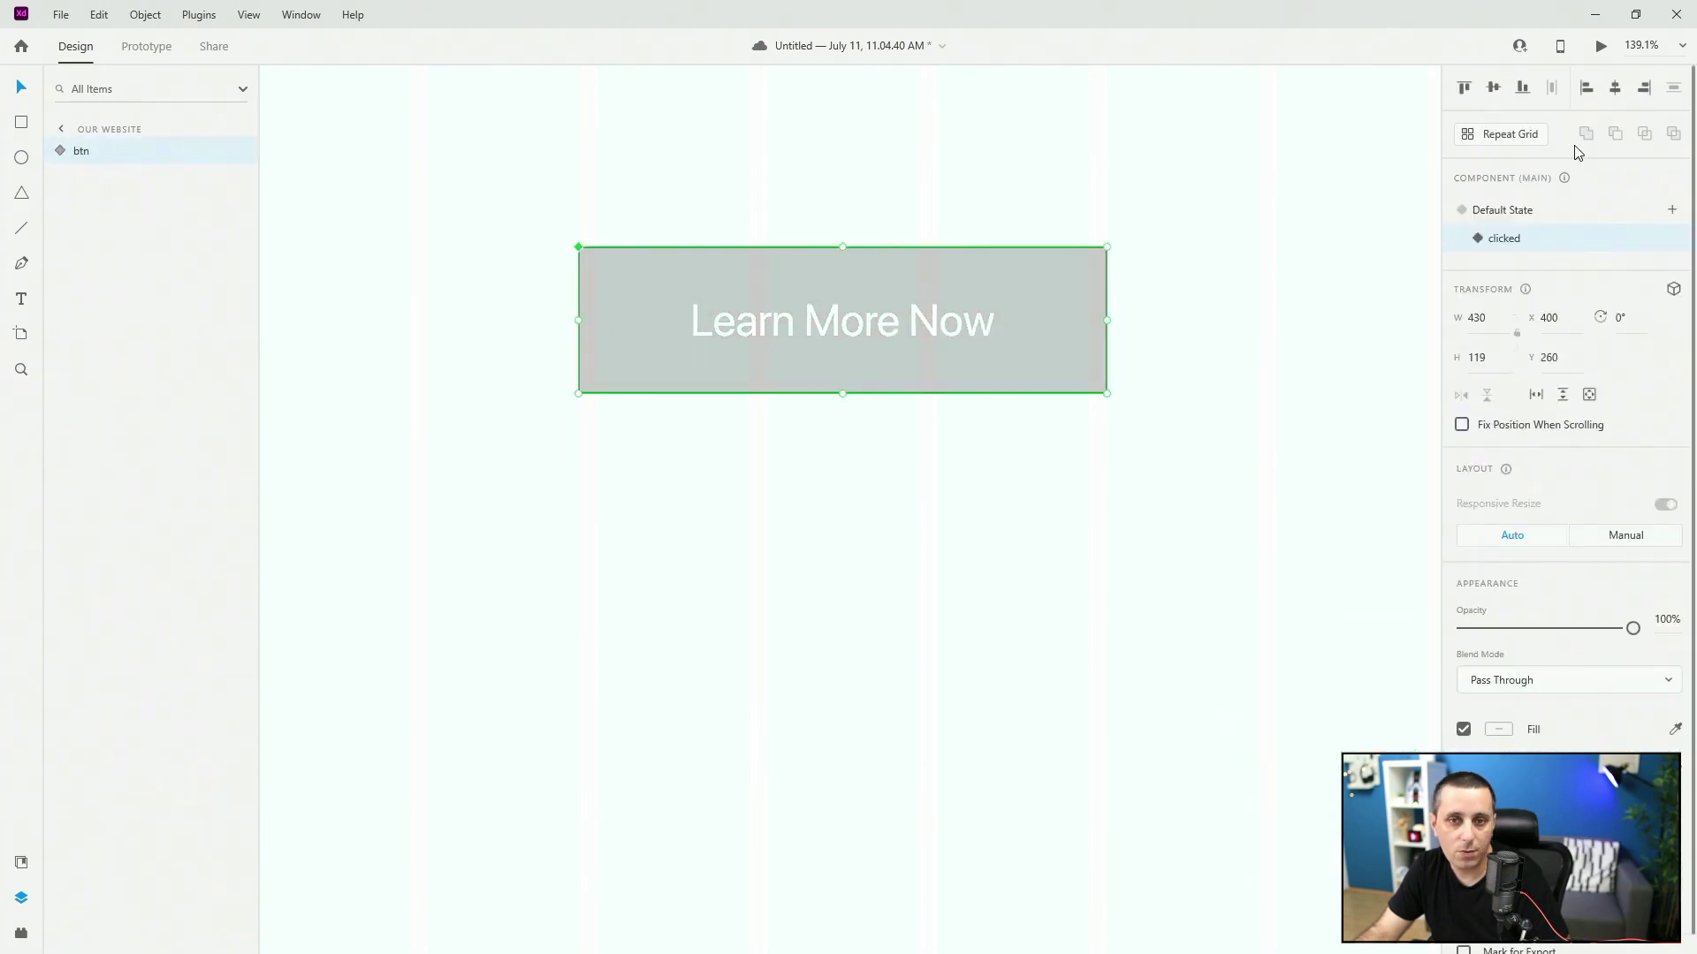
{"action": "left_click", "coordinate": [1549, 213]}
{"action": "left_click", "coordinate": [1548, 240]}
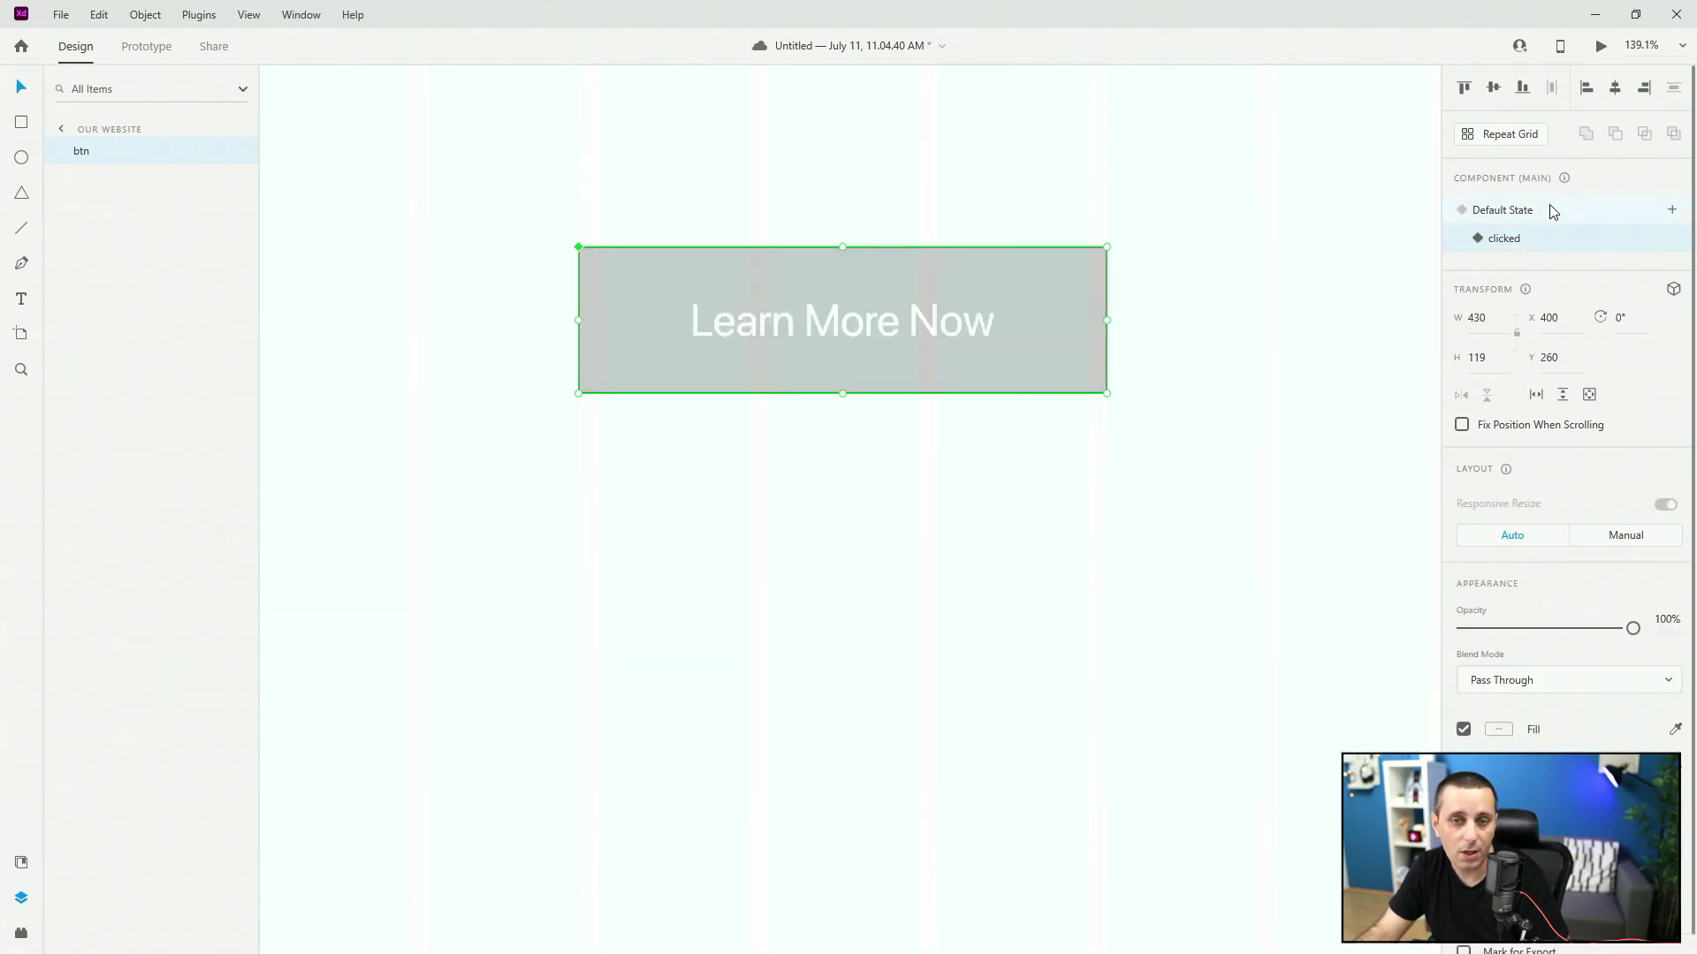
Add a hover state named "hover" to the main button component, based on its default state.
{"action": "left_click", "coordinate": [1549, 212]}
{"action": "left_click", "coordinate": [1670, 212]}
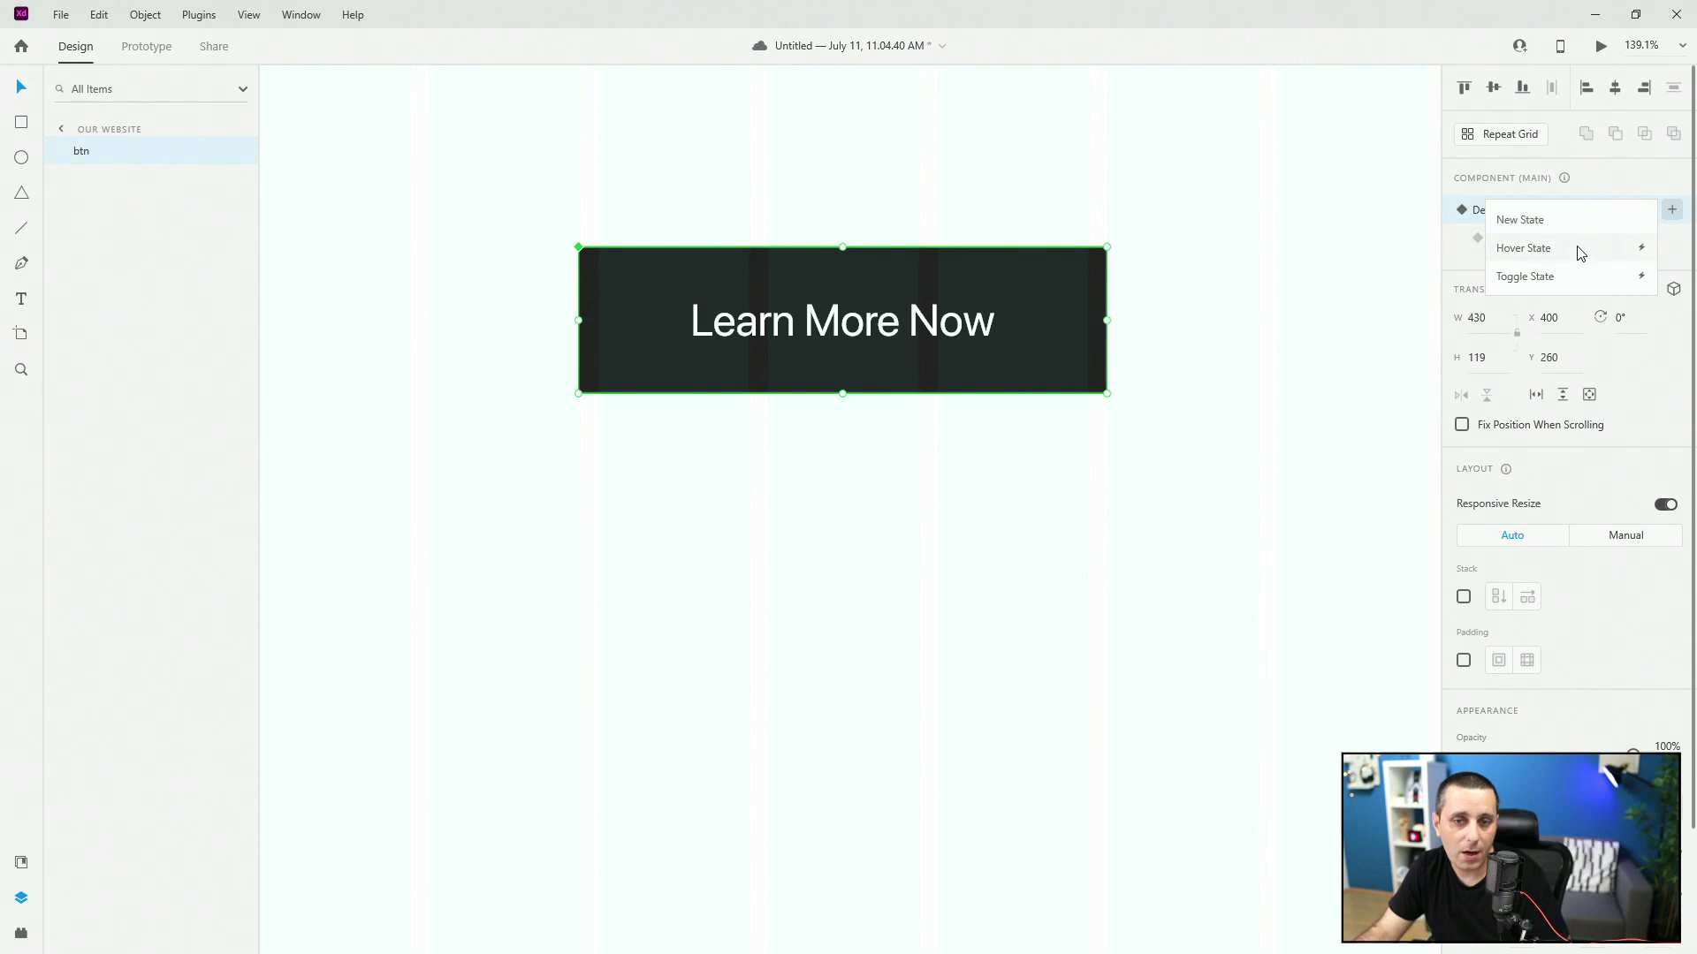
{"action": "left_click", "coordinate": [1578, 249]}
{"action": "type", "text": "hover"}
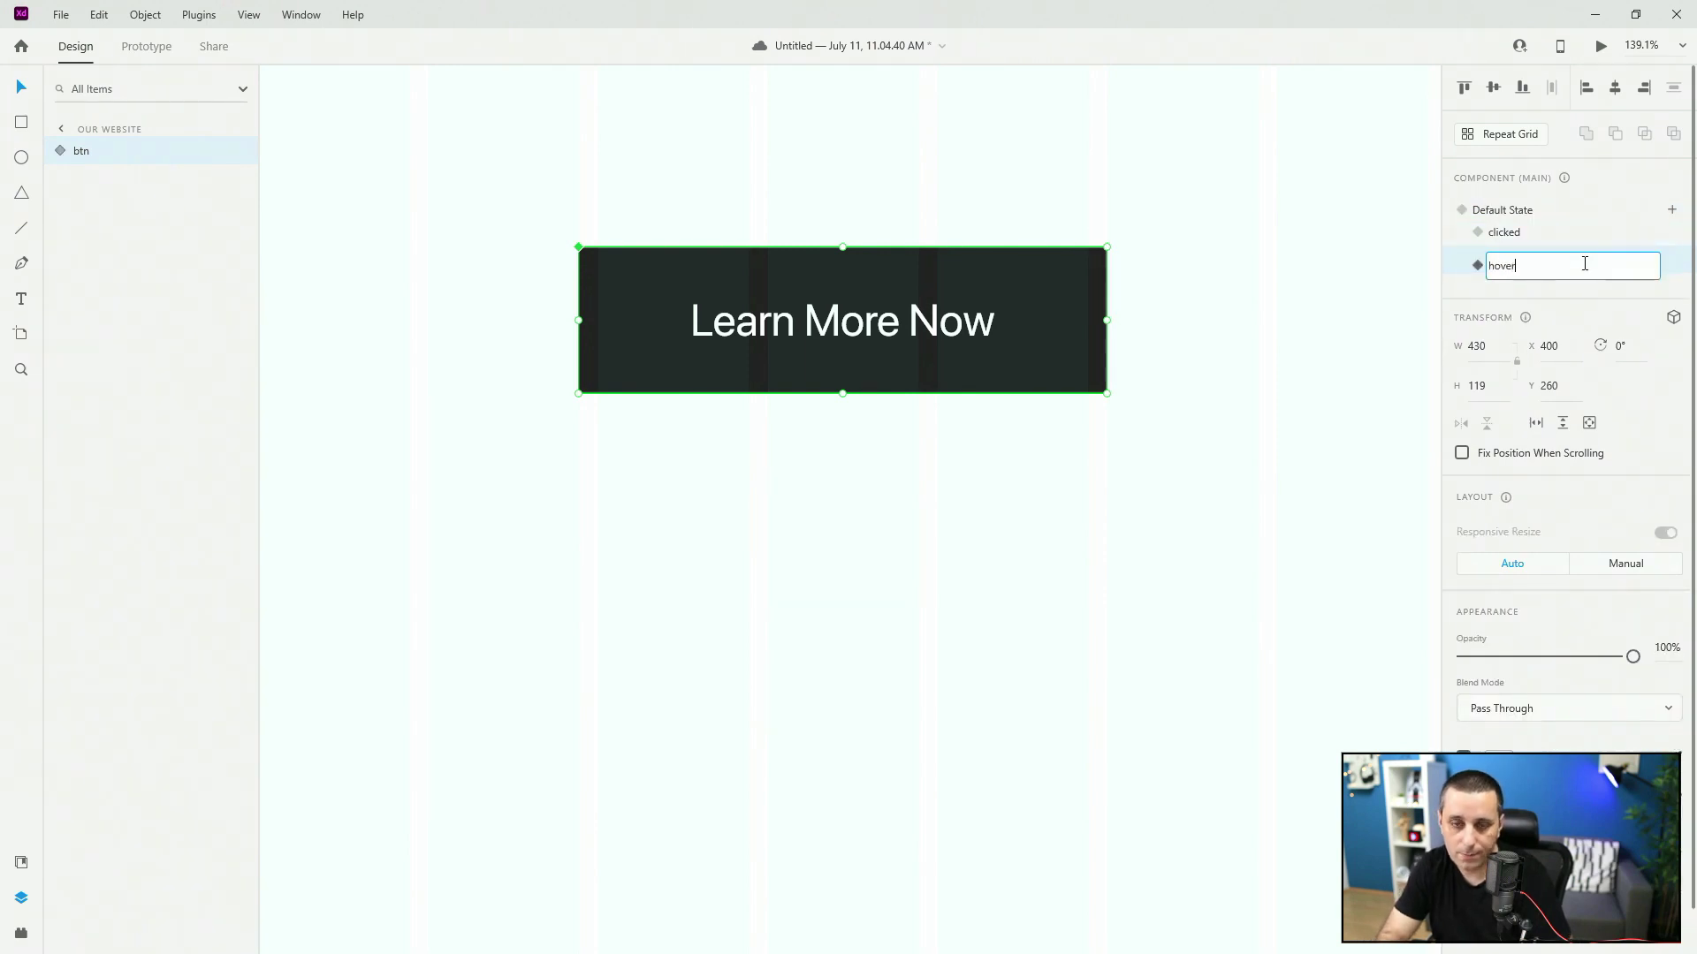
{"action": "key", "text": "Return"}
Add a soft drop shadow to the button's background shape in the hover state.
{"action": "left_click", "coordinate": [60, 152]}
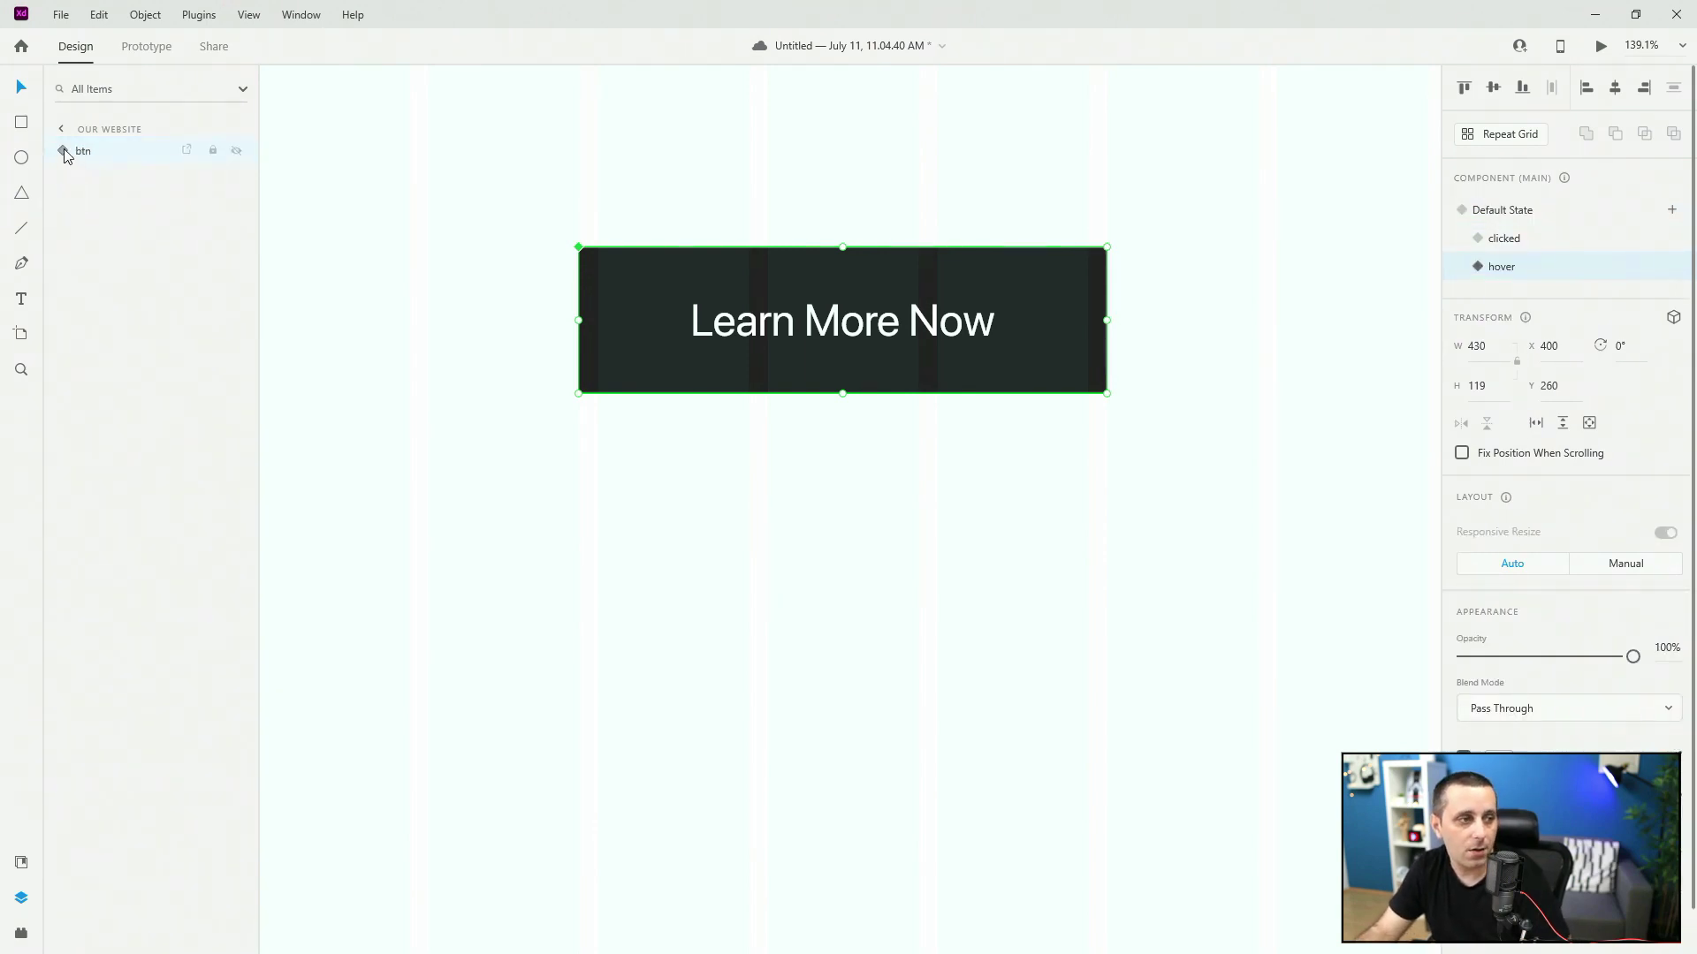
{"action": "left_click", "coordinate": [97, 205]}
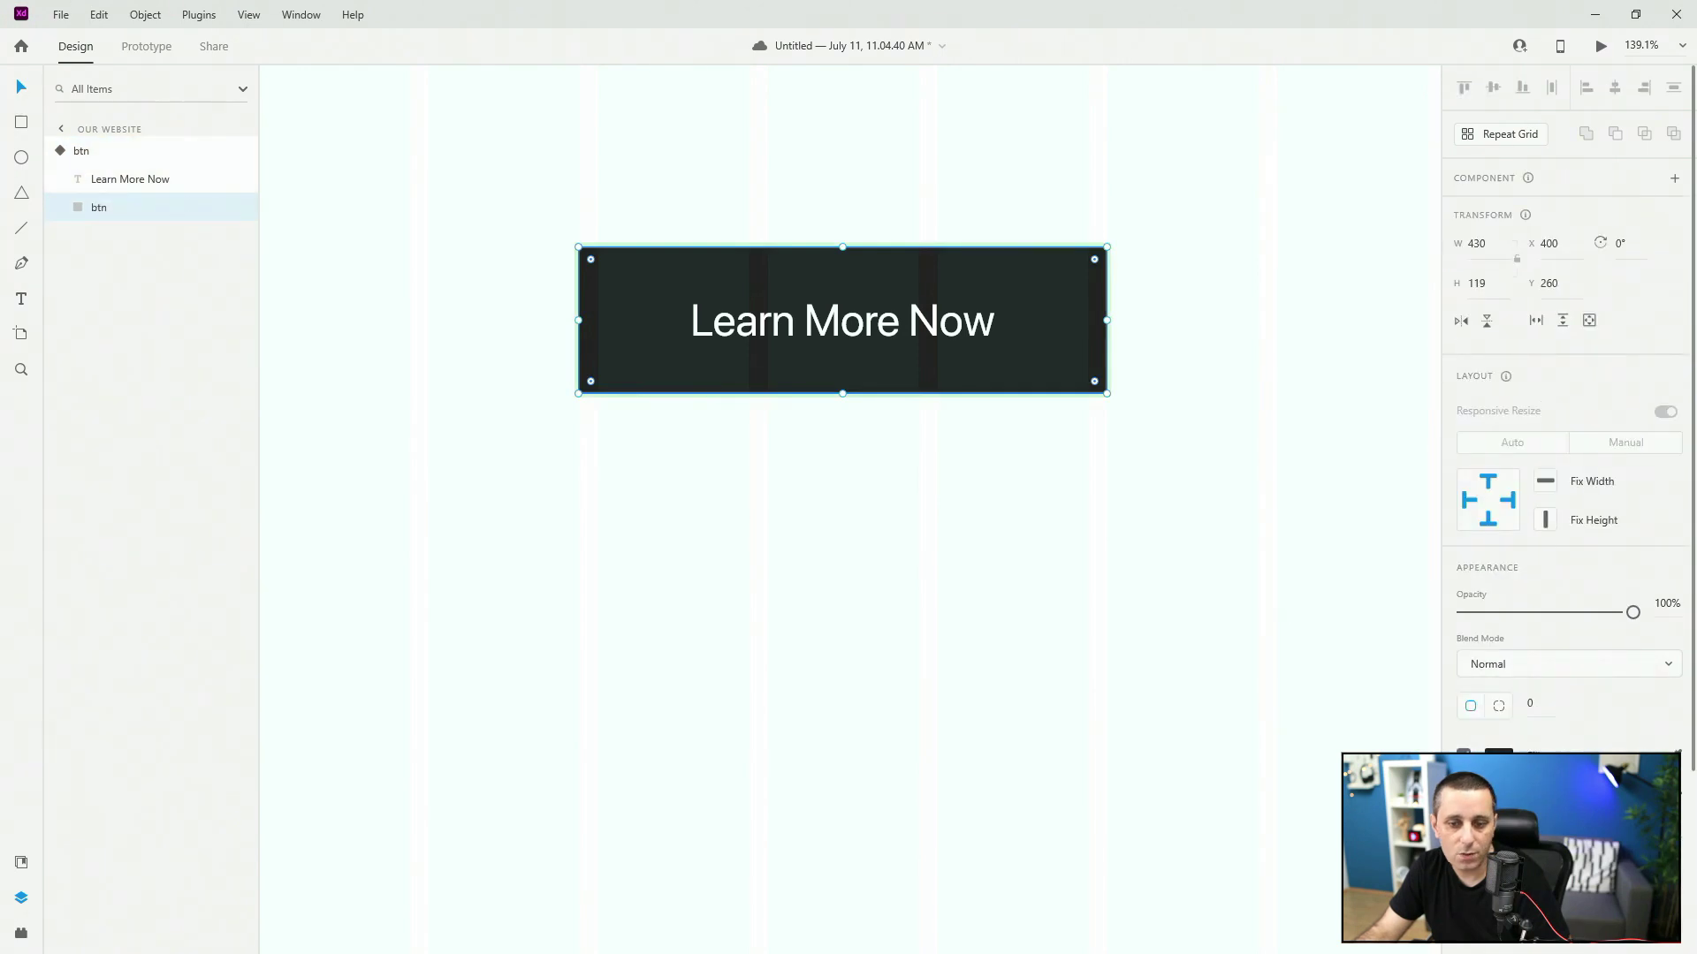
{"action": "scroll", "coordinate": [1568, 442], "scroll_direction": "down", "scroll_amount": 3}
{"action": "scroll", "coordinate": [1568, 441], "scroll_direction": "down", "scroll_amount": 1}
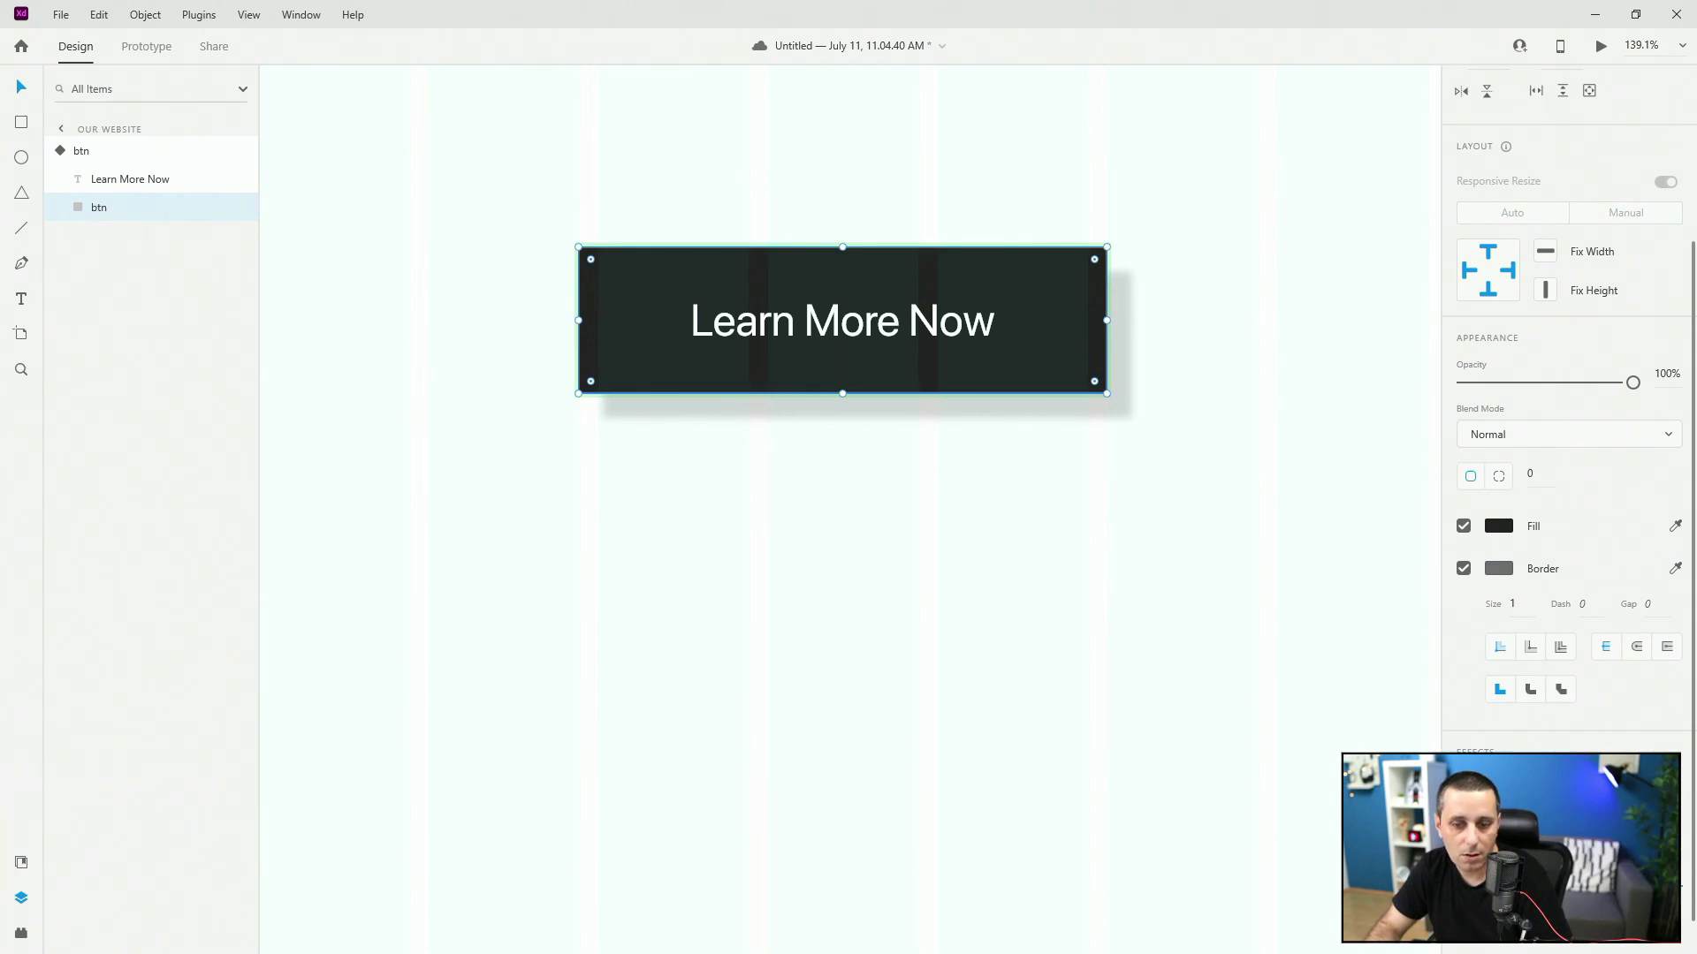
Review the button's default, clicked and hover states, and test the hover effect in the prototype preview.
{"action": "left_click", "coordinate": [66, 156]}
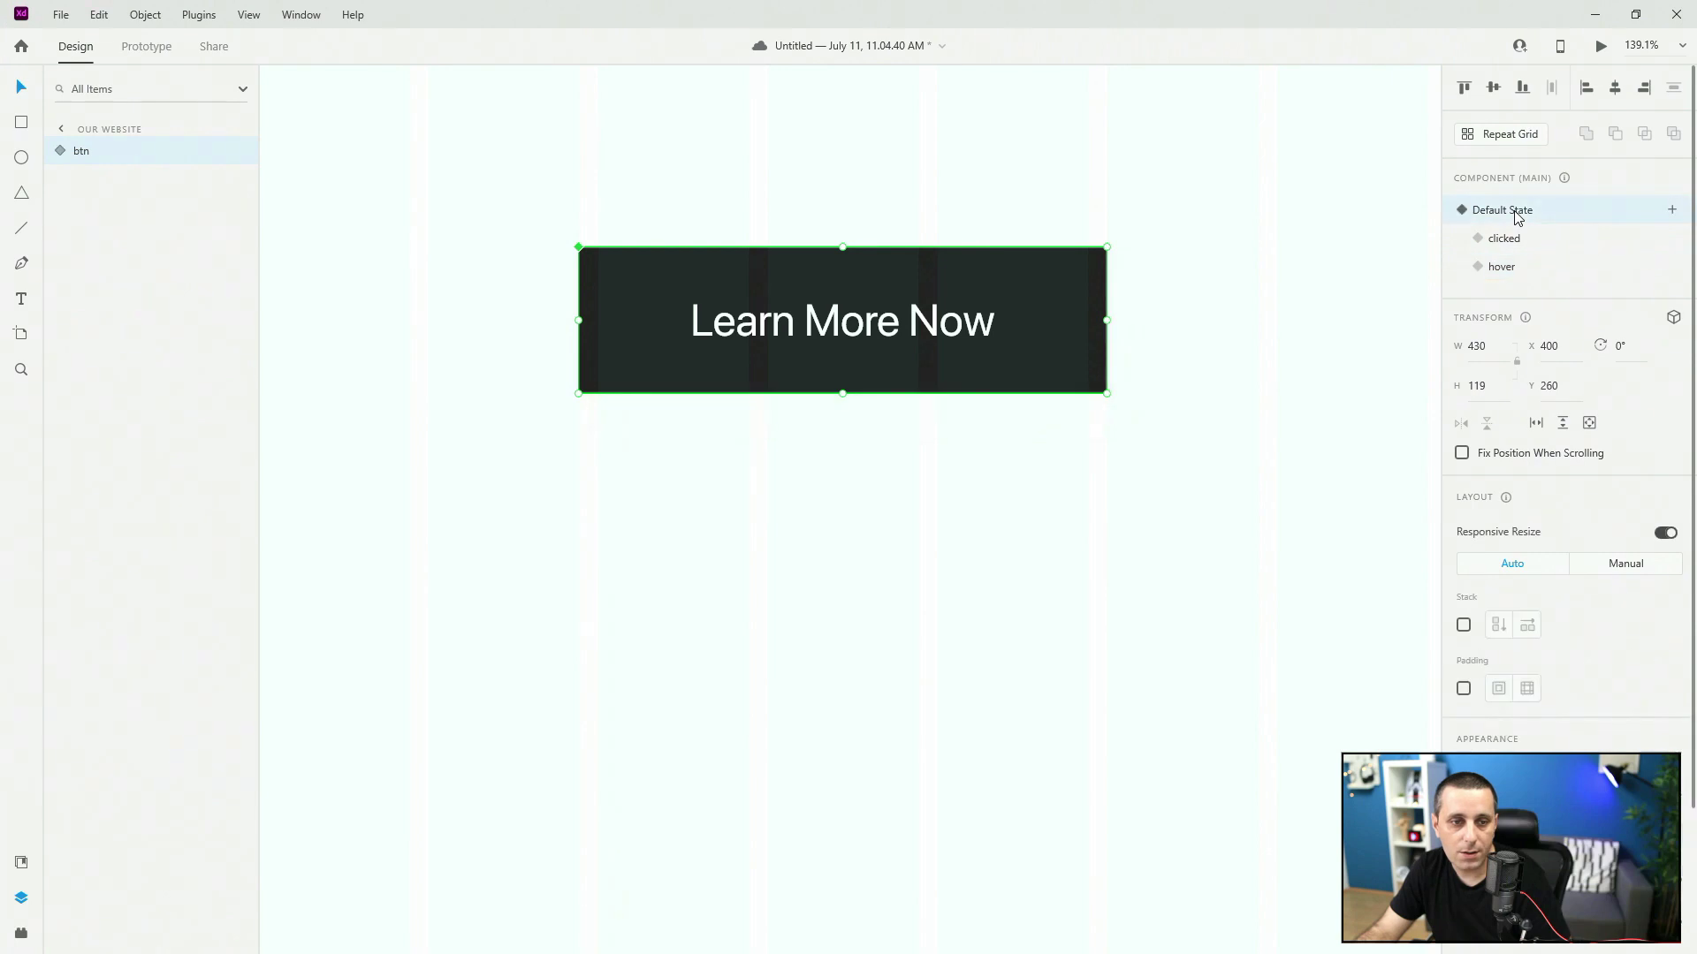
{"action": "left_click", "coordinate": [1522, 245]}
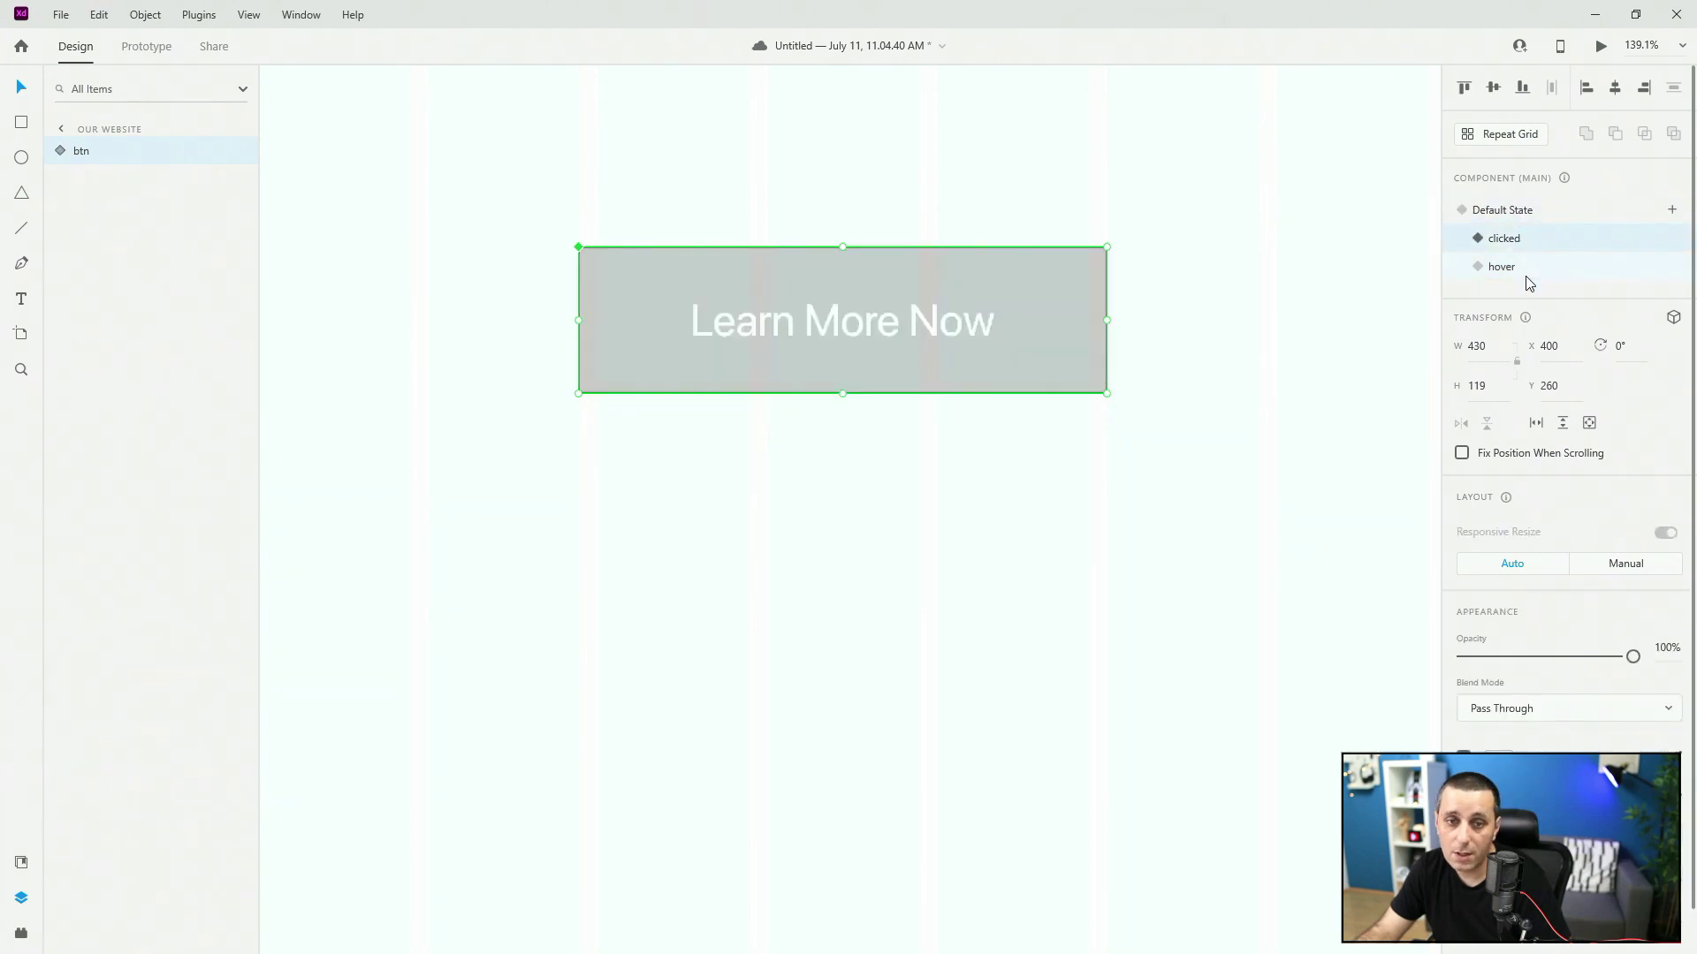
{"action": "left_click", "coordinate": [1527, 267]}
{"action": "left_click", "coordinate": [1546, 209]}
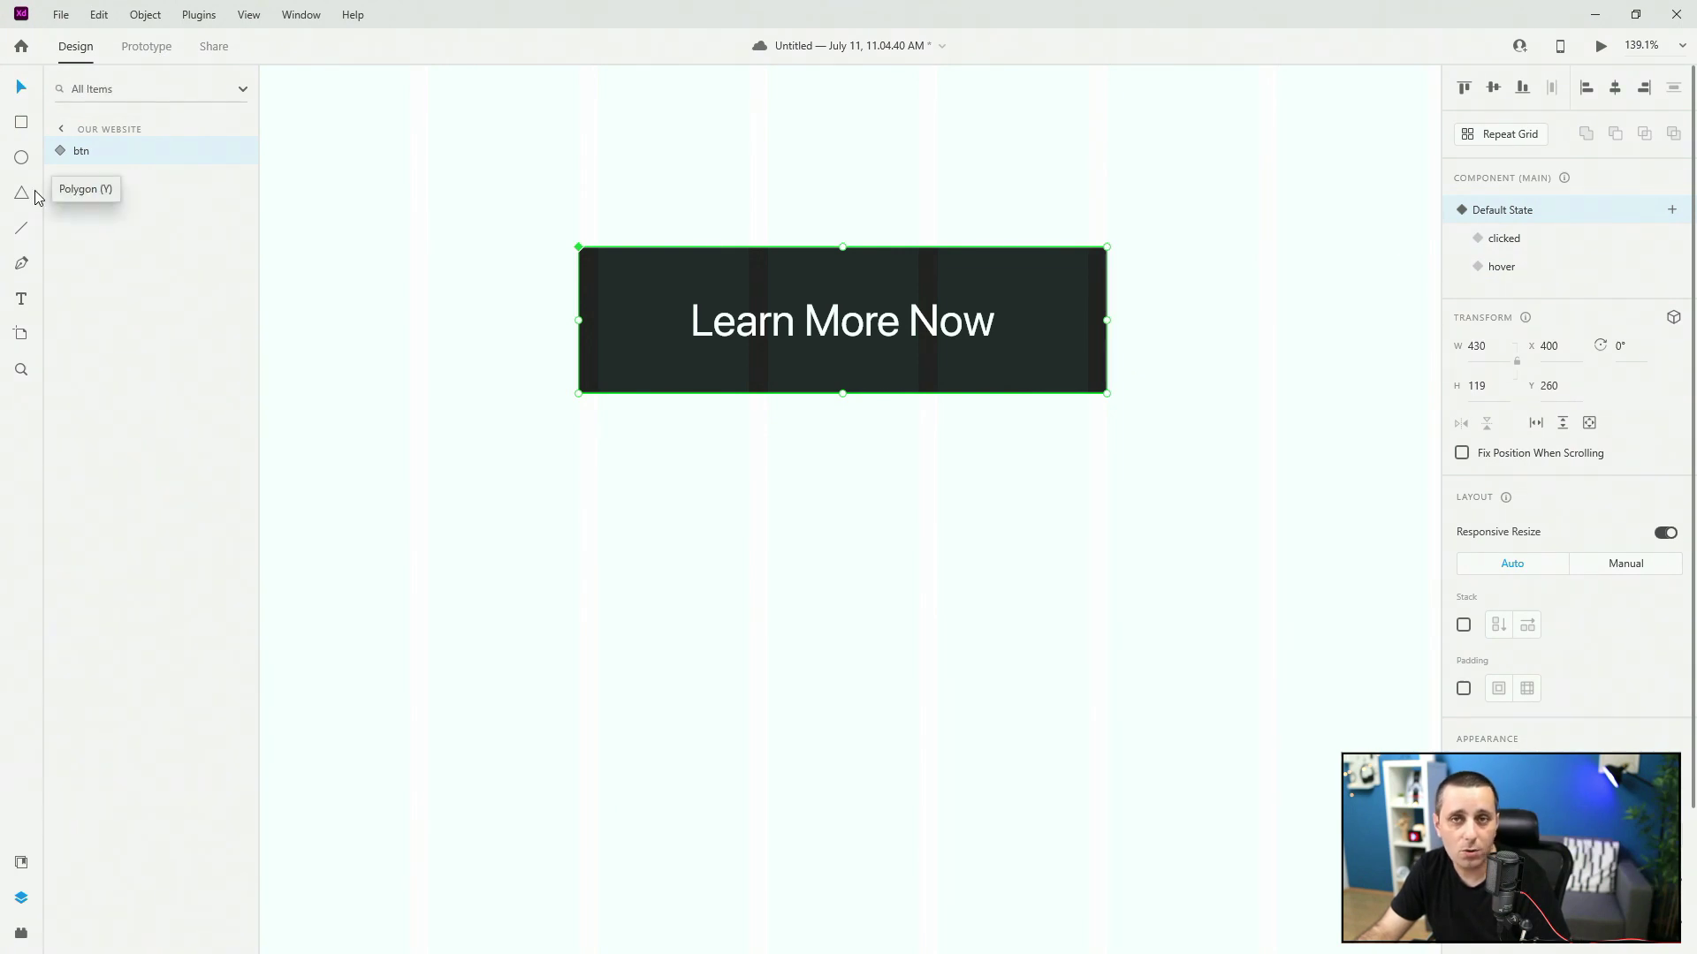
{"action": "left_click", "coordinate": [1601, 48]}
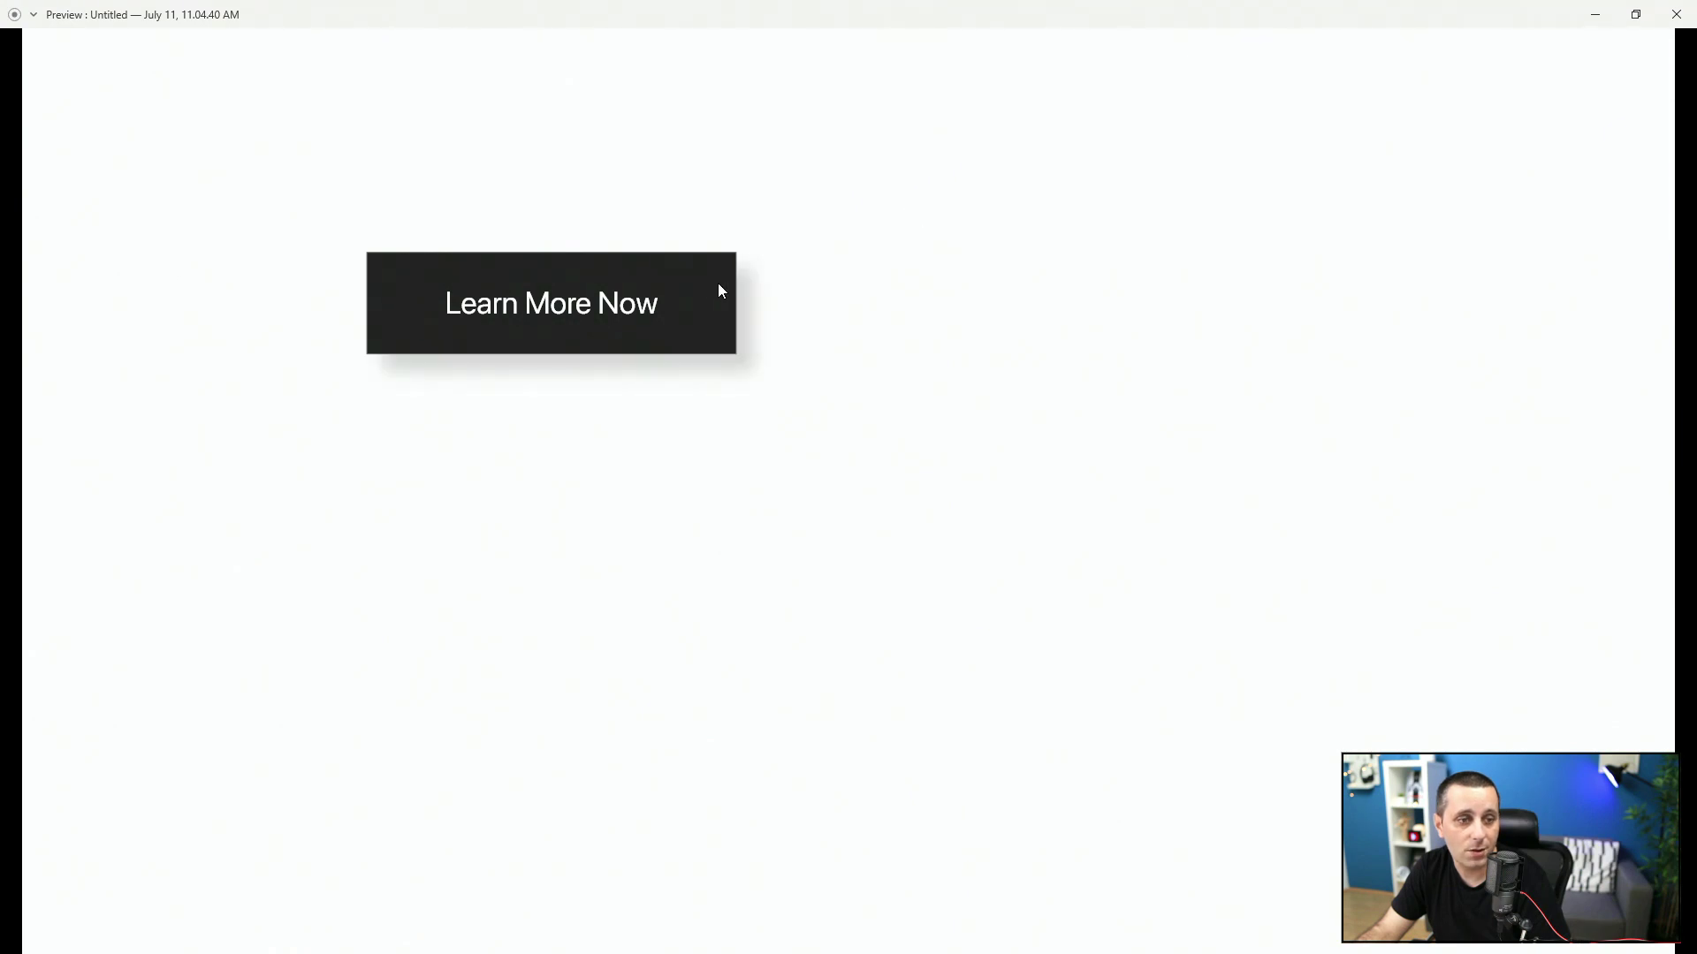
{"action": "left_click", "coordinate": [1676, 14]}
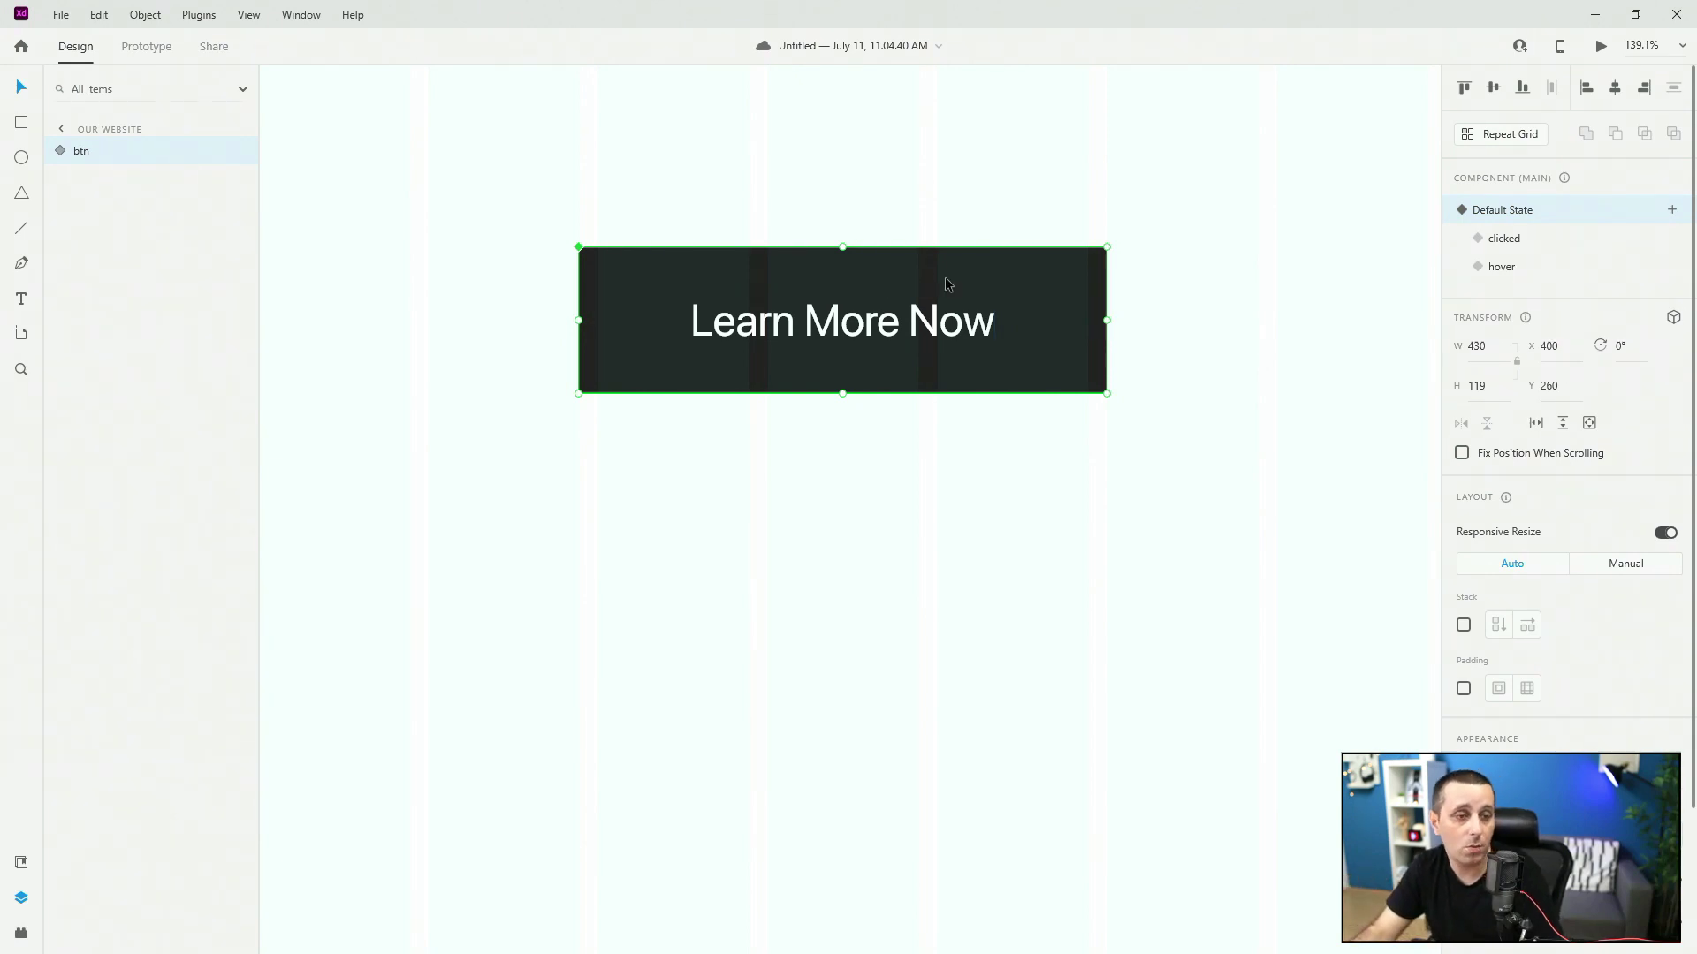
Move the main button to about X 314, Y 174 and stack three instance copies beneath it, the lowest at about Y 607.
{"action": "left_click_drag", "start_coordinate": [946, 278], "coordinate": [850, 707]}
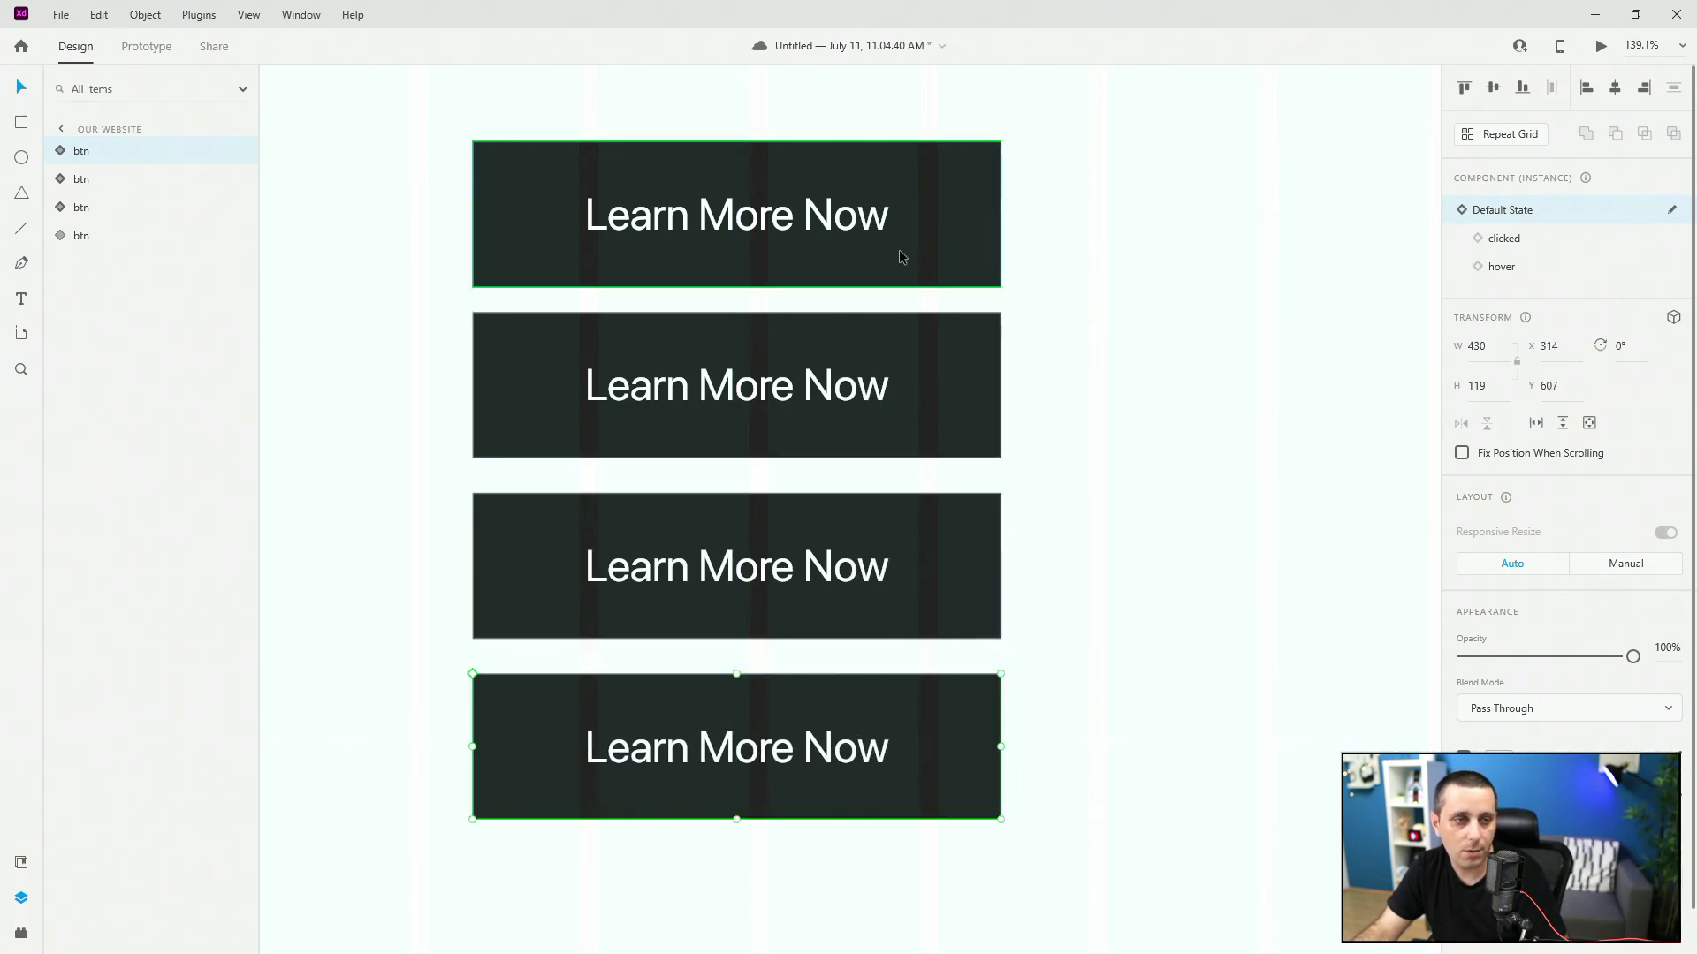
Try filling the main button's background shape with the plain grey document color, and undo it.
{"action": "double_click", "coordinate": [950, 199]}
{"action": "left_click", "coordinate": [21, 862]}
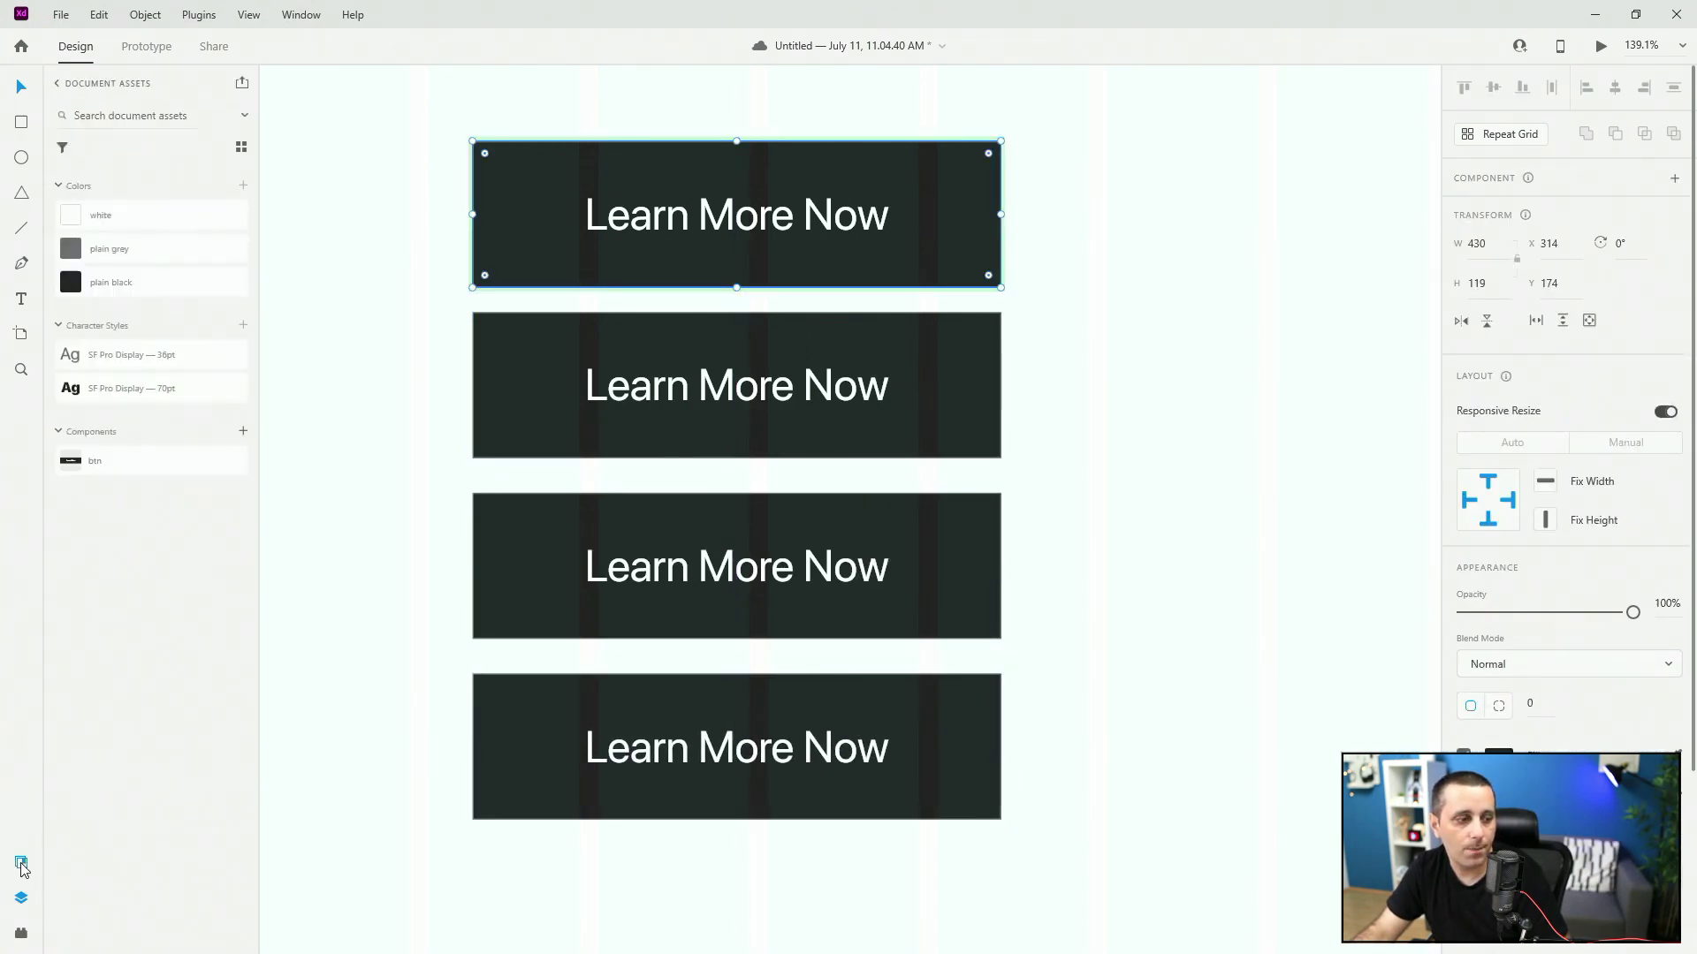
{"action": "left_click", "coordinate": [156, 250]}
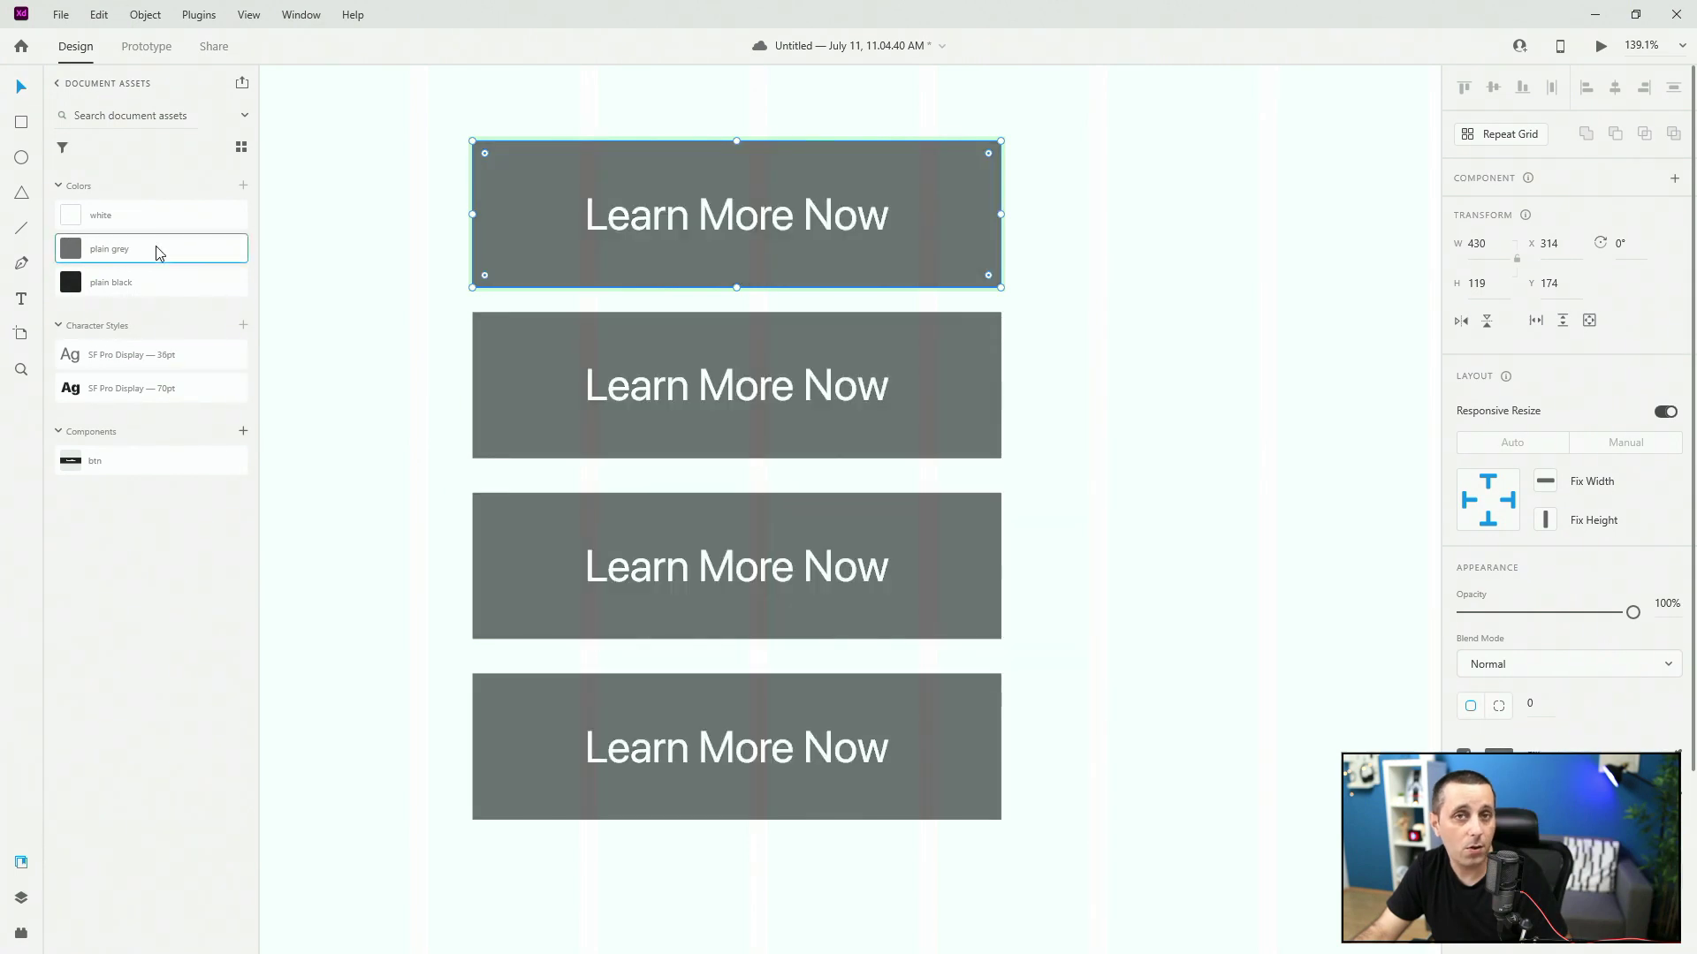
{"action": "key", "text": "ctrl+z"}
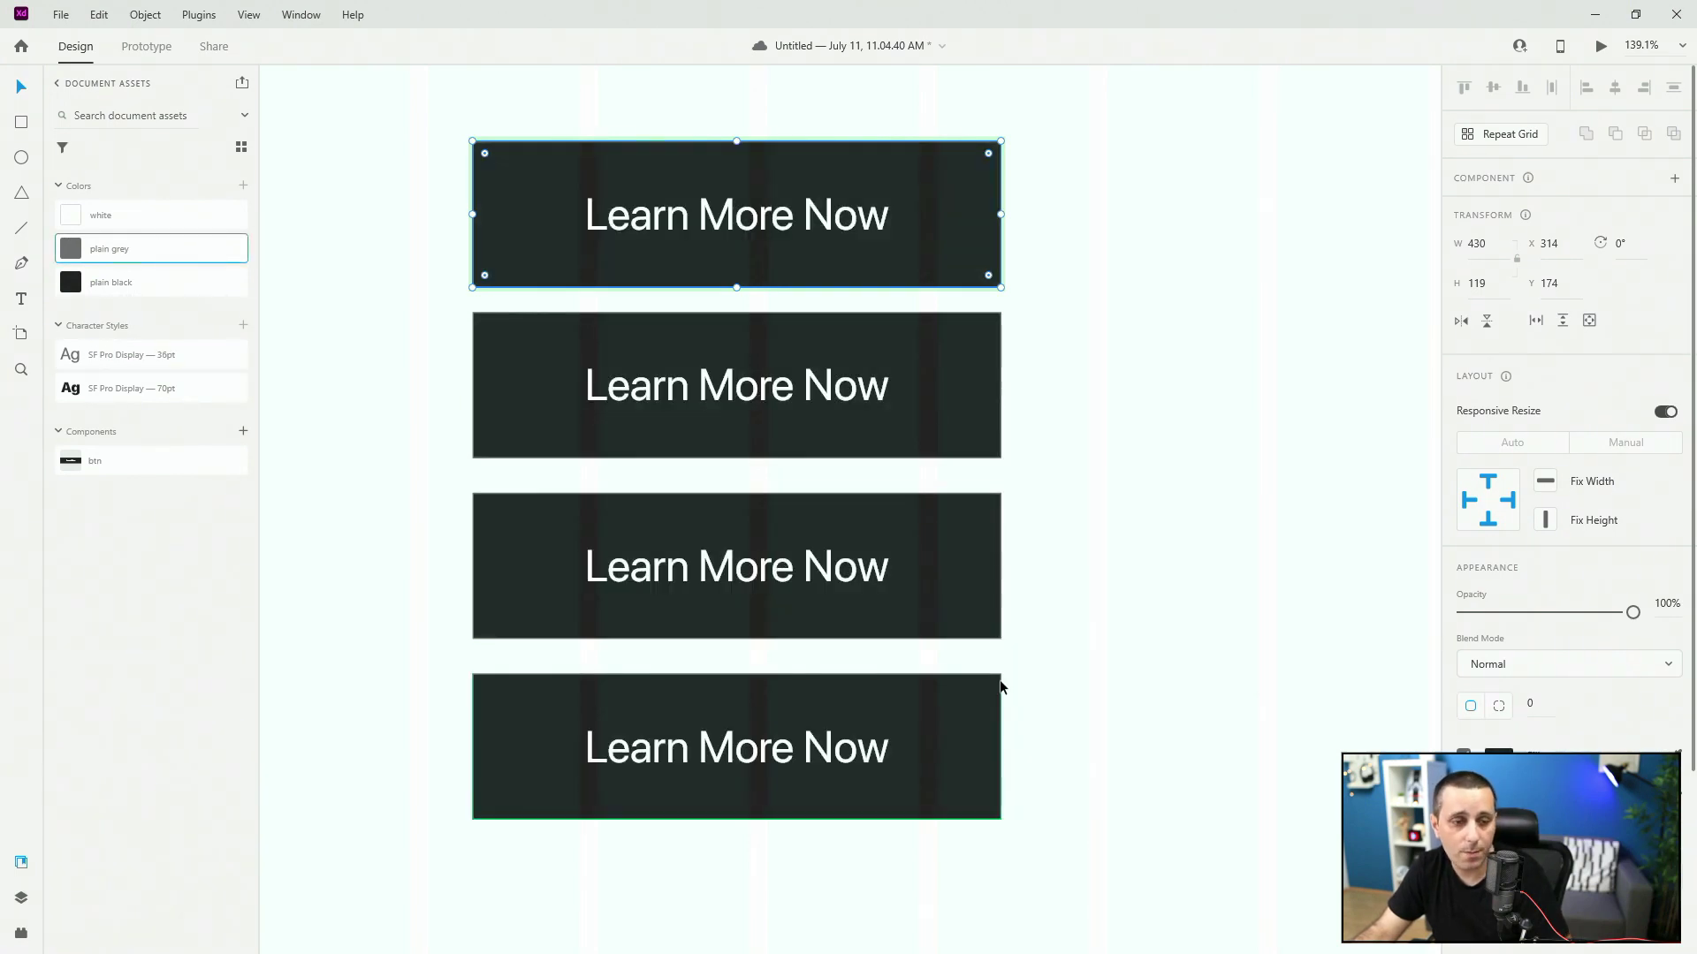
Fill the third button's background shape with plain grey and round its corners to a radius of 60.
{"action": "left_click", "coordinate": [968, 608]}
{"action": "left_click", "coordinate": [119, 251]}
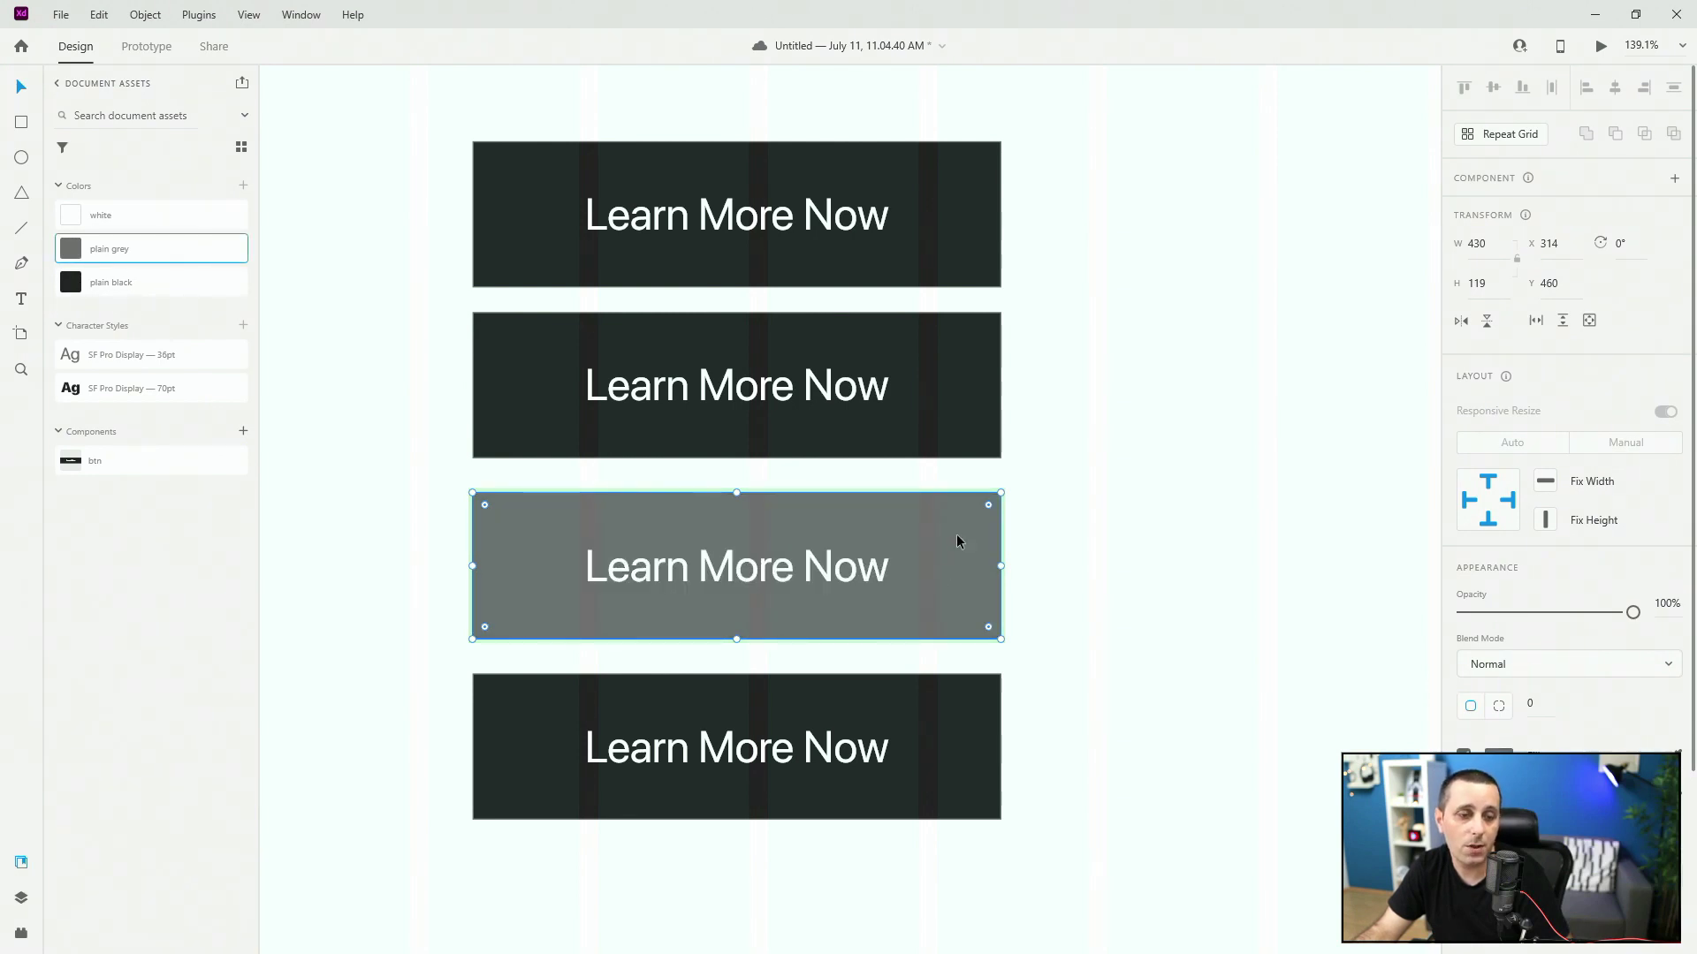
{"action": "left_click_drag", "start_coordinate": [984, 505], "coordinate": [846, 516]}
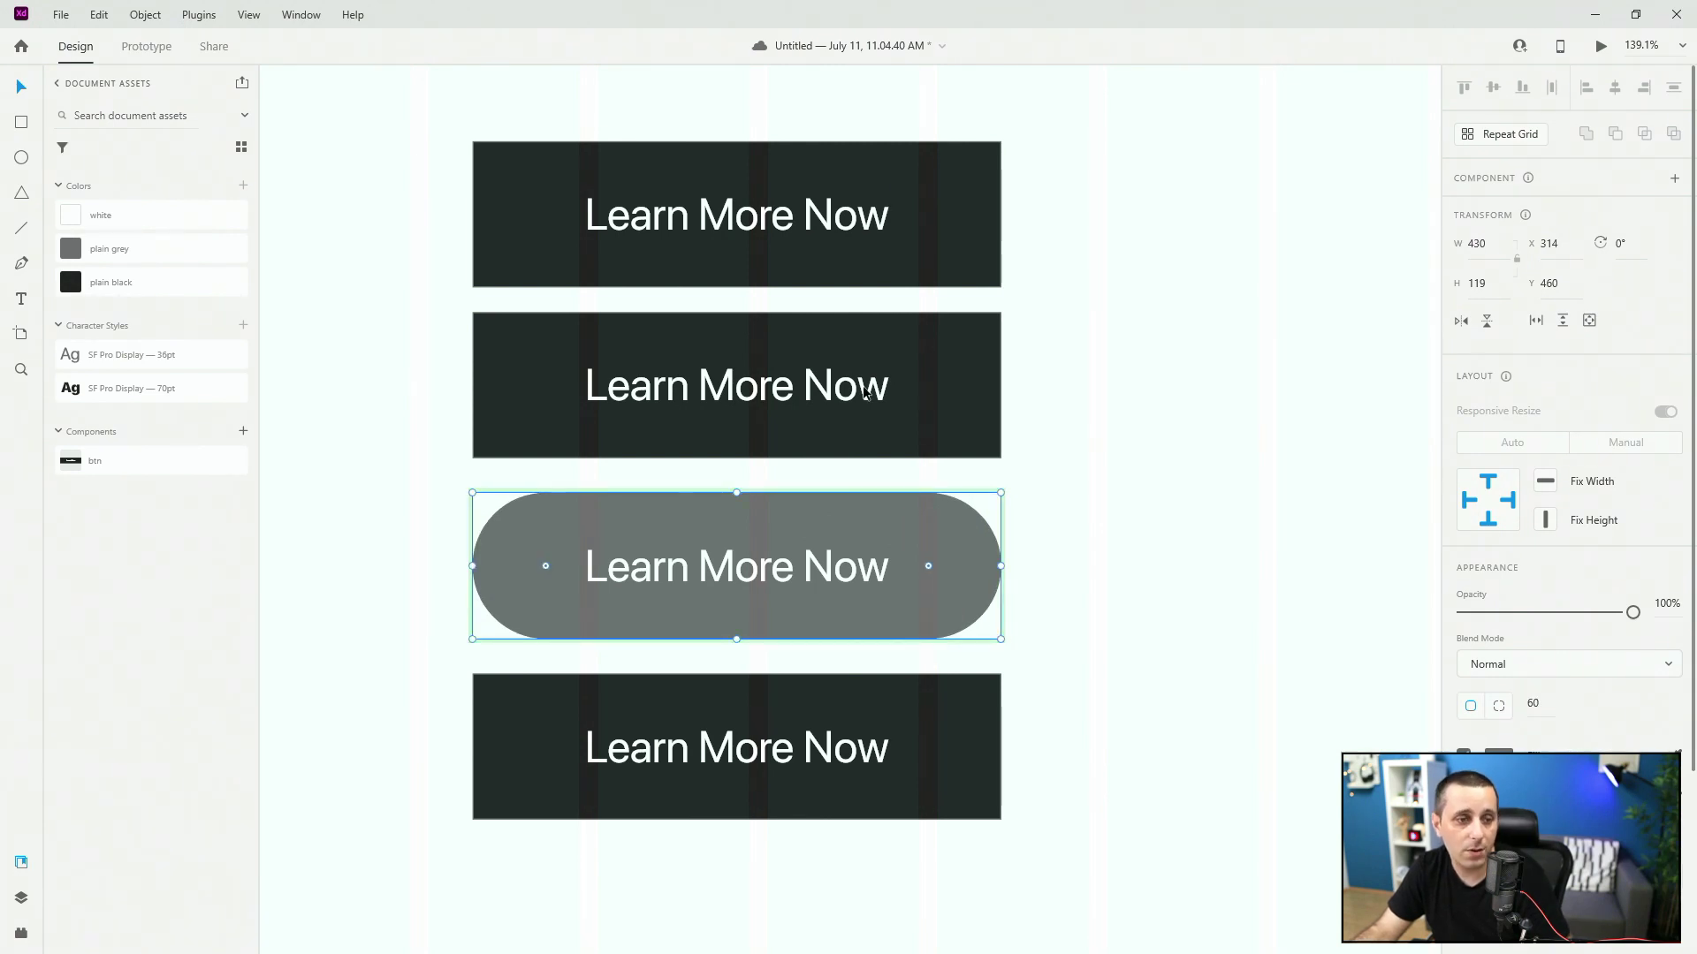
Change the main button's label to "Learn More Today" and save the document.
{"action": "left_click", "coordinate": [943, 190]}
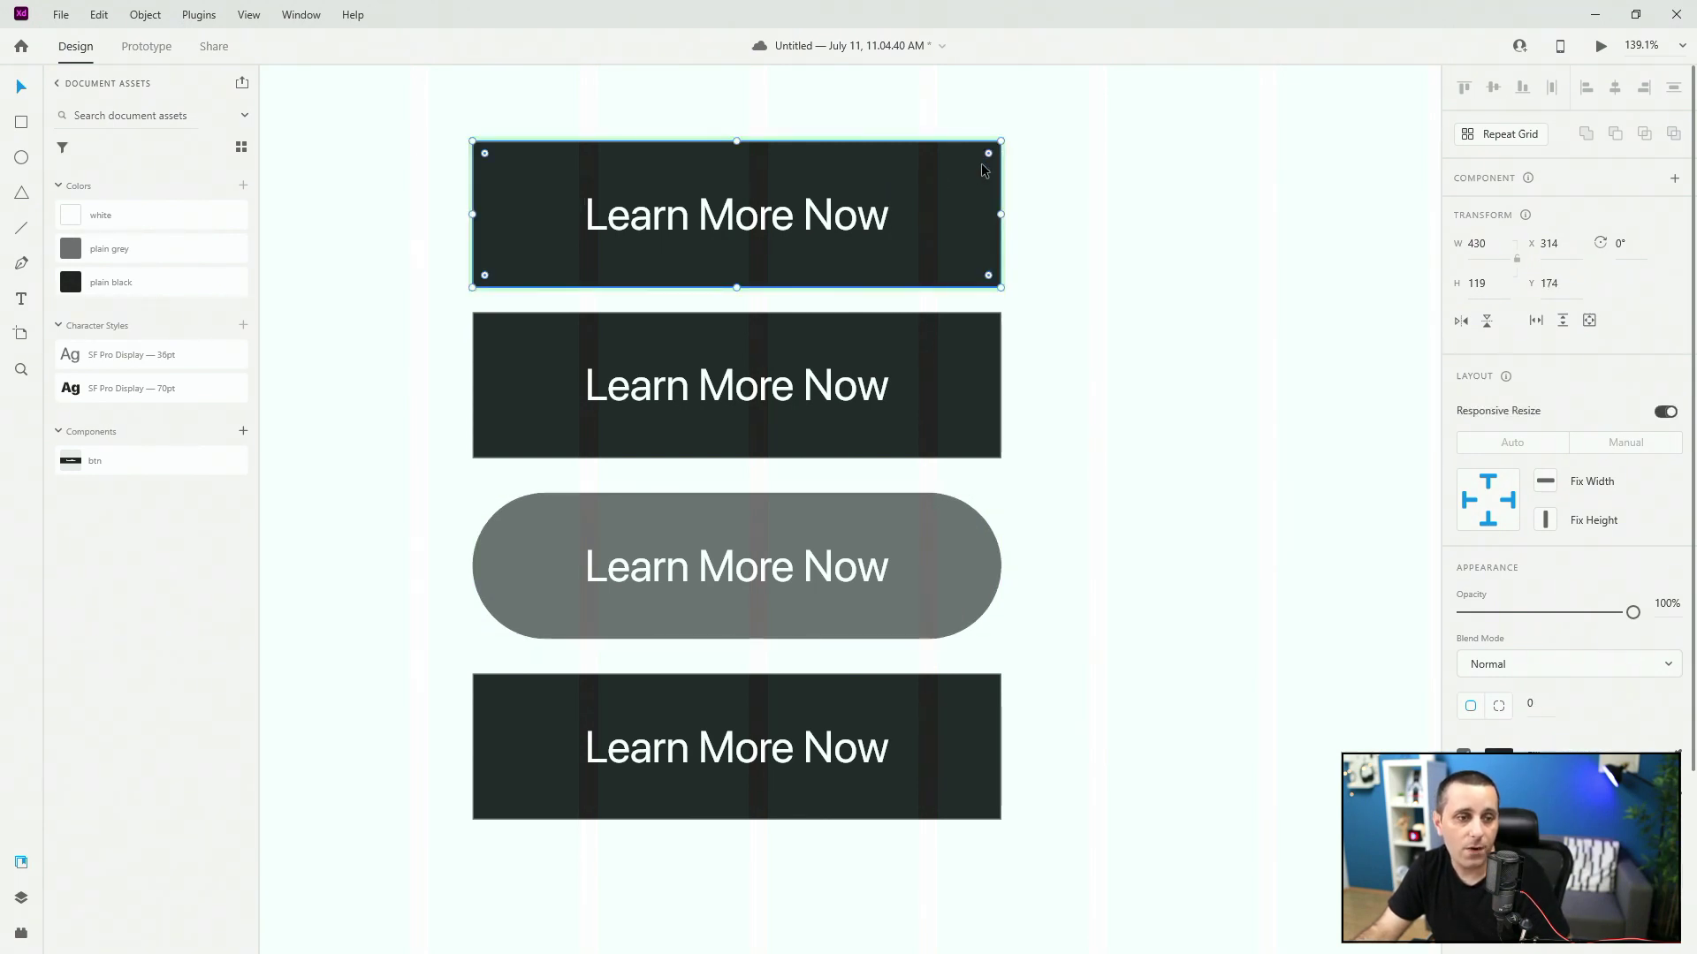
{"action": "double_click", "coordinate": [857, 229]}
{"action": "double_click", "coordinate": [857, 229]}
{"action": "left_click_drag", "start_coordinate": [803, 216], "coordinate": [955, 214]}
{"action": "type", "text": "Today"}
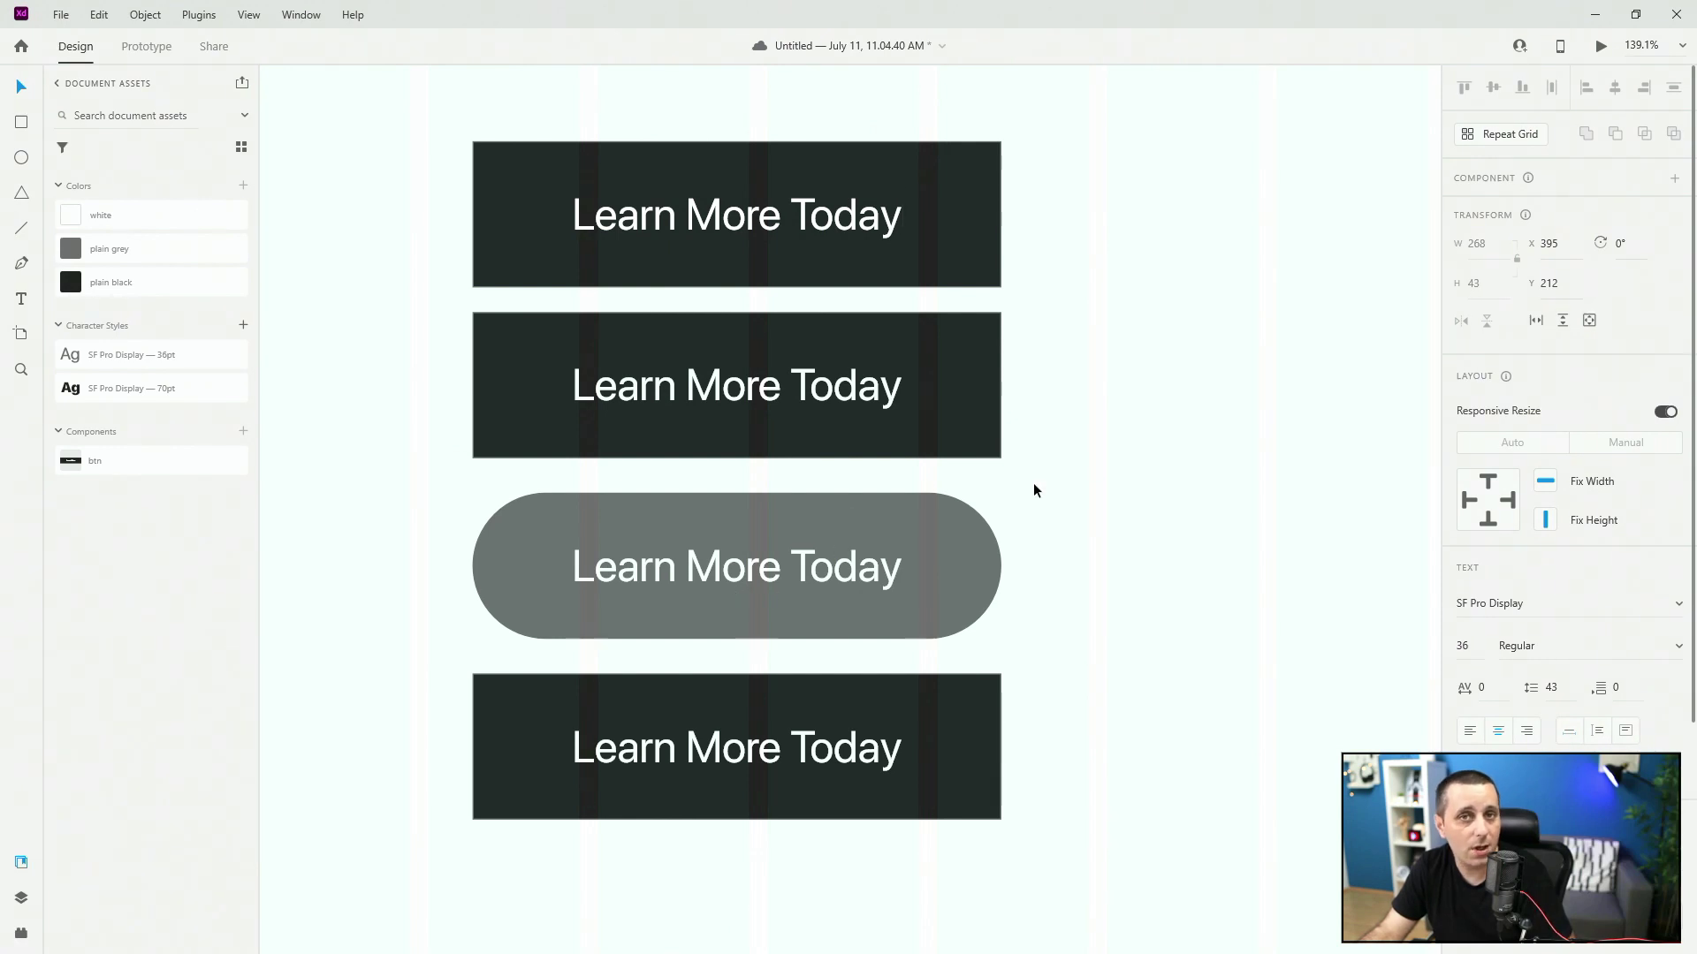
{"action": "key", "text": "Escape"}
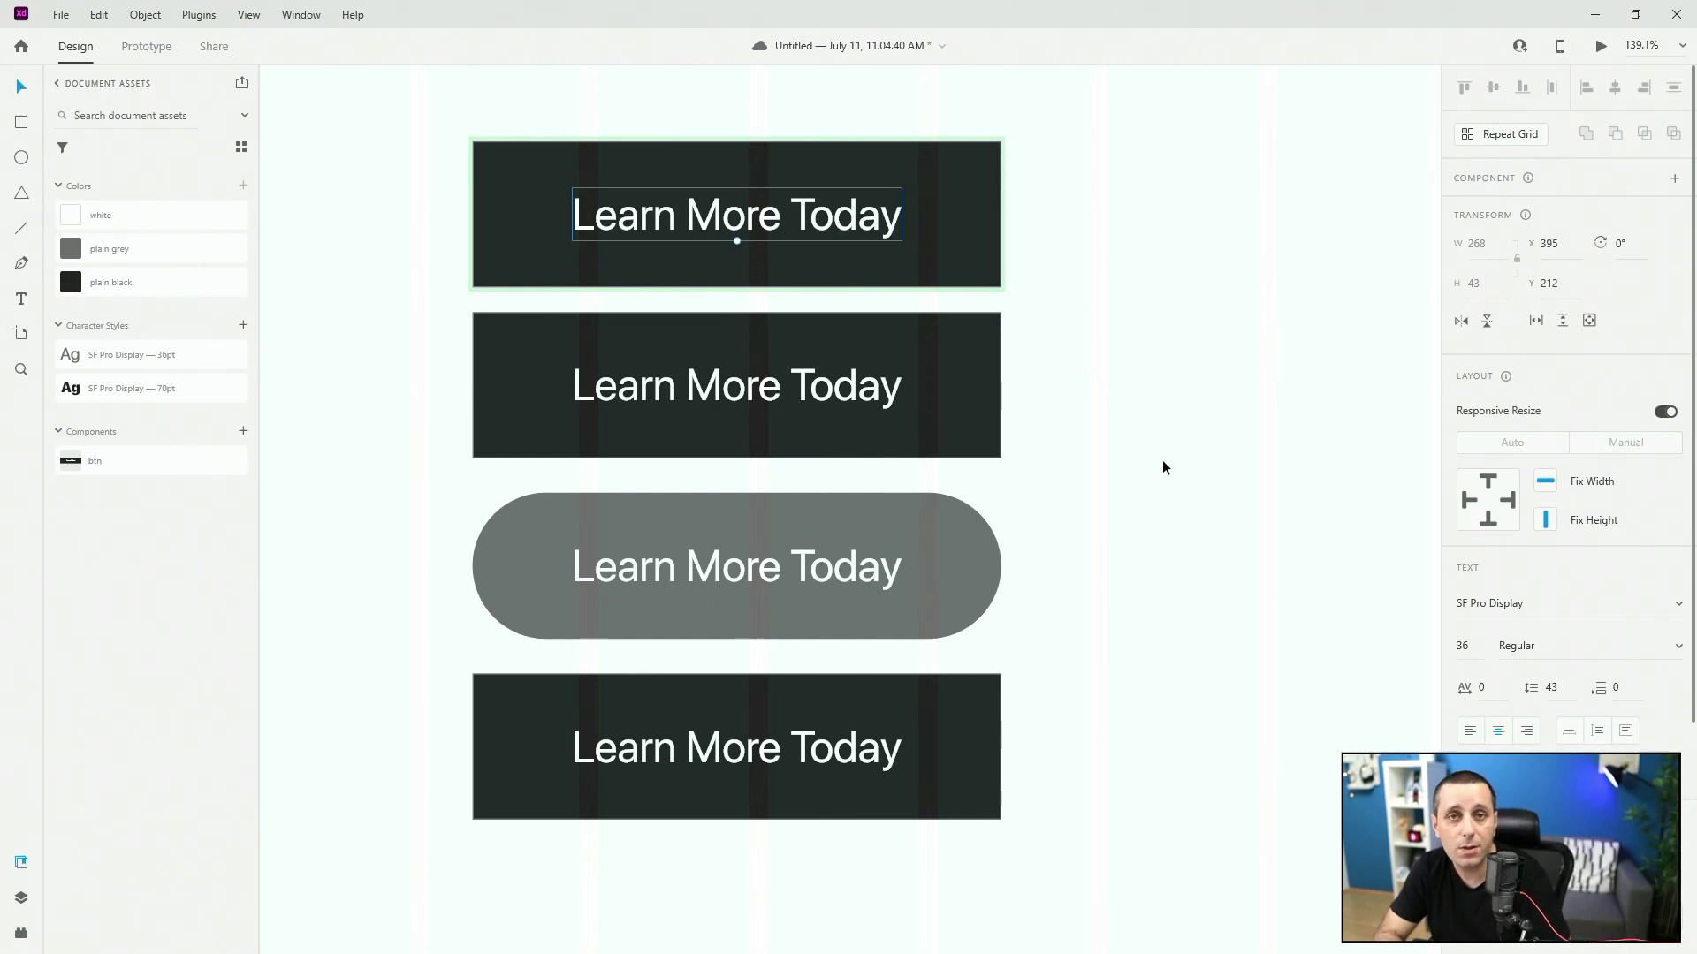
{"action": "key", "text": "ctrl+s"}
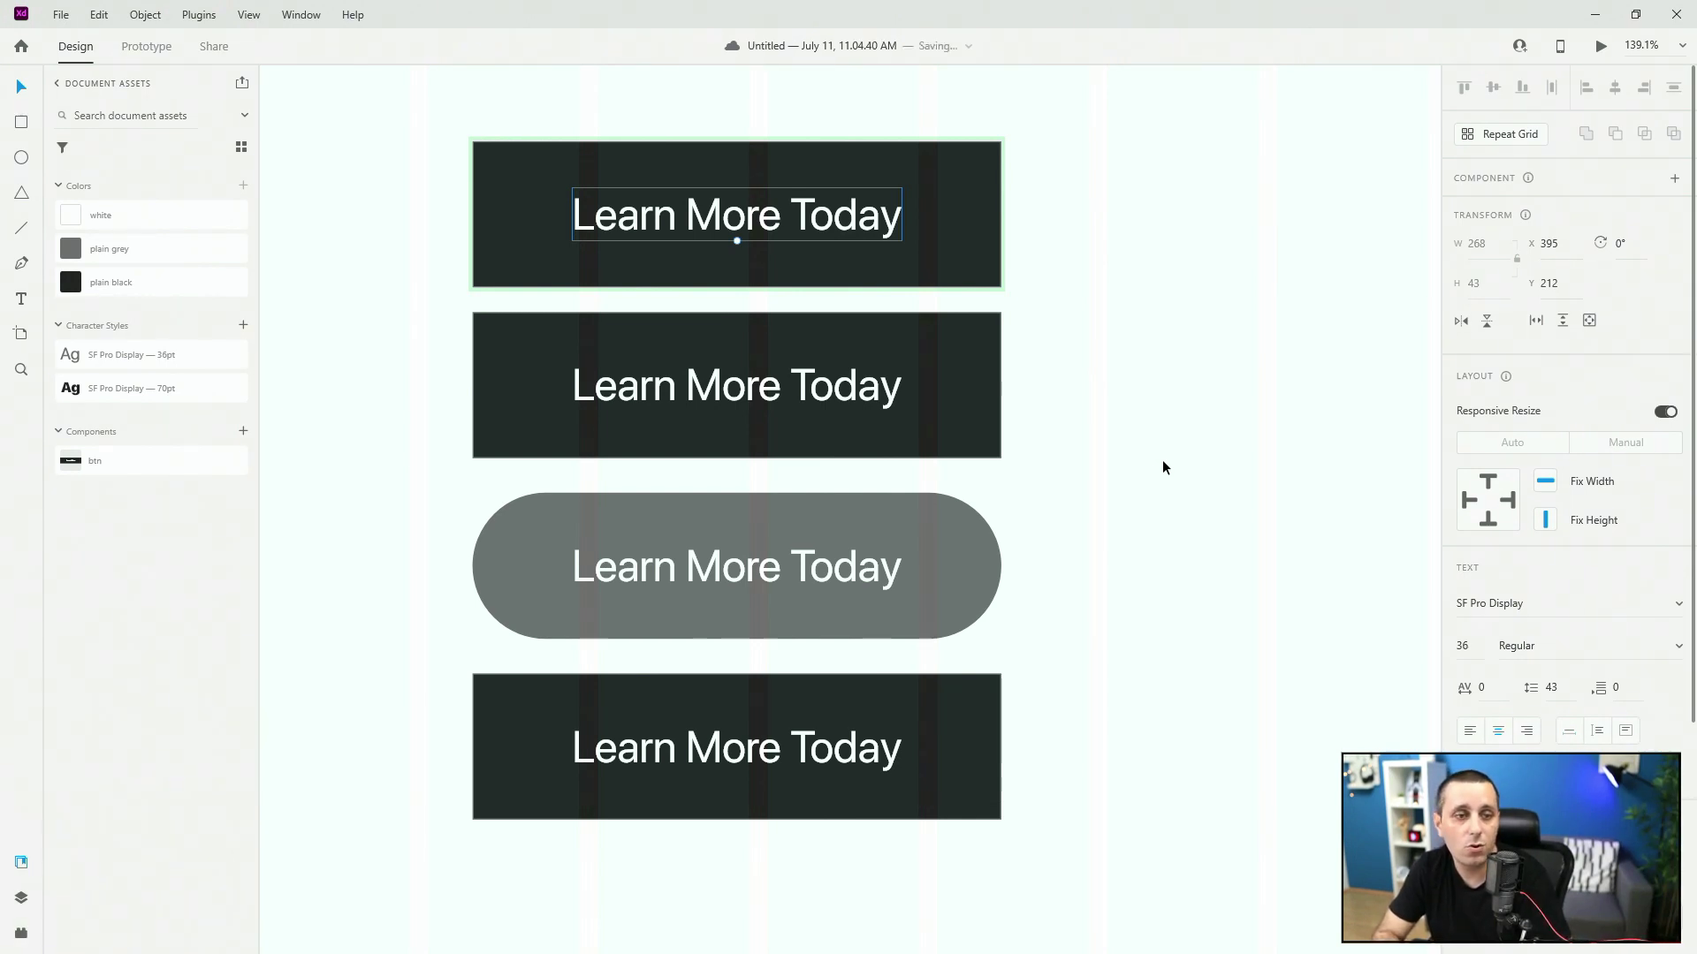